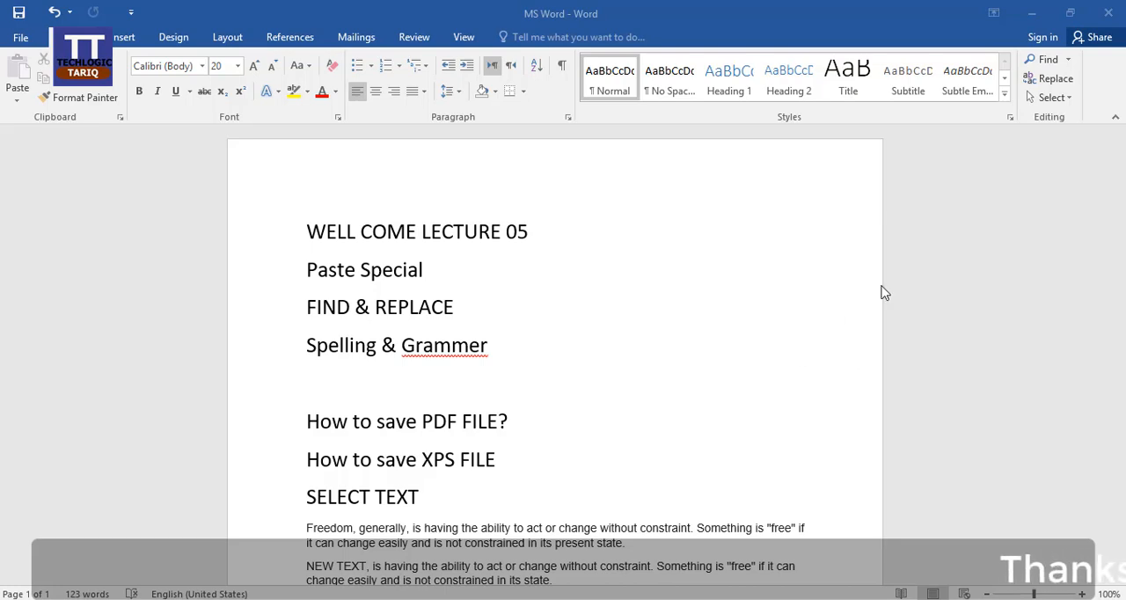
Minimize the Word document and open the Book1 Excel workbook from the desktop
click(1030, 13)
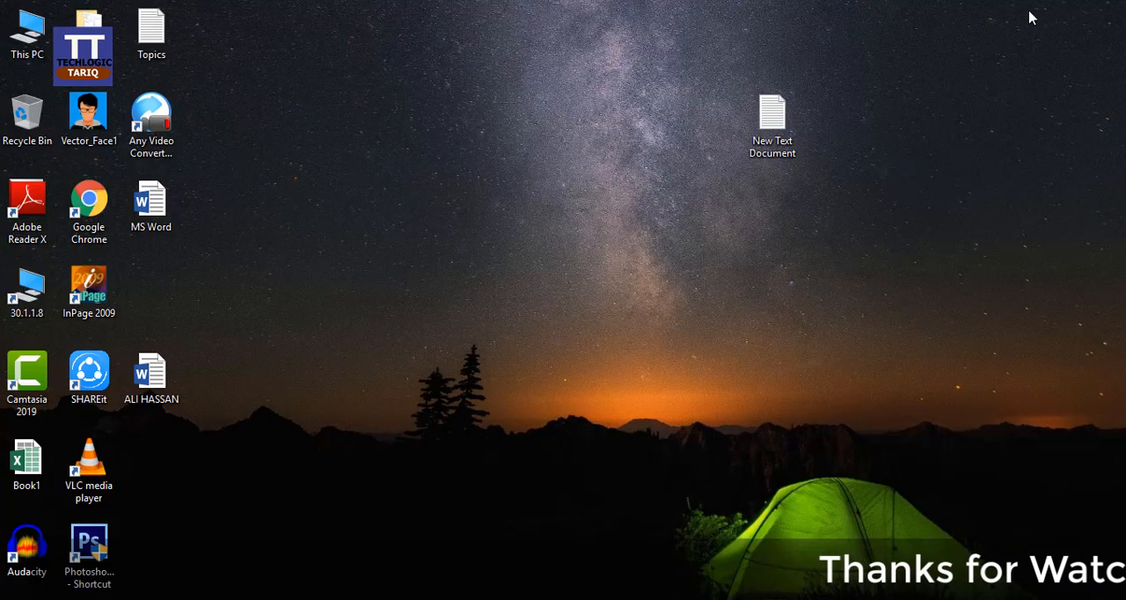
double_click(26, 461)
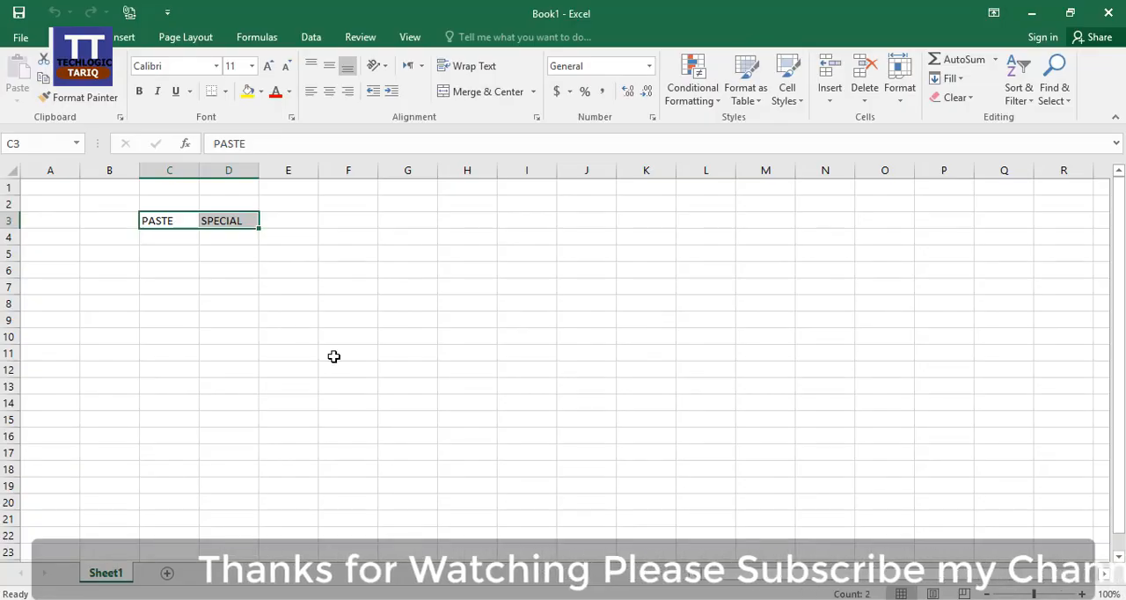
click(228, 239)
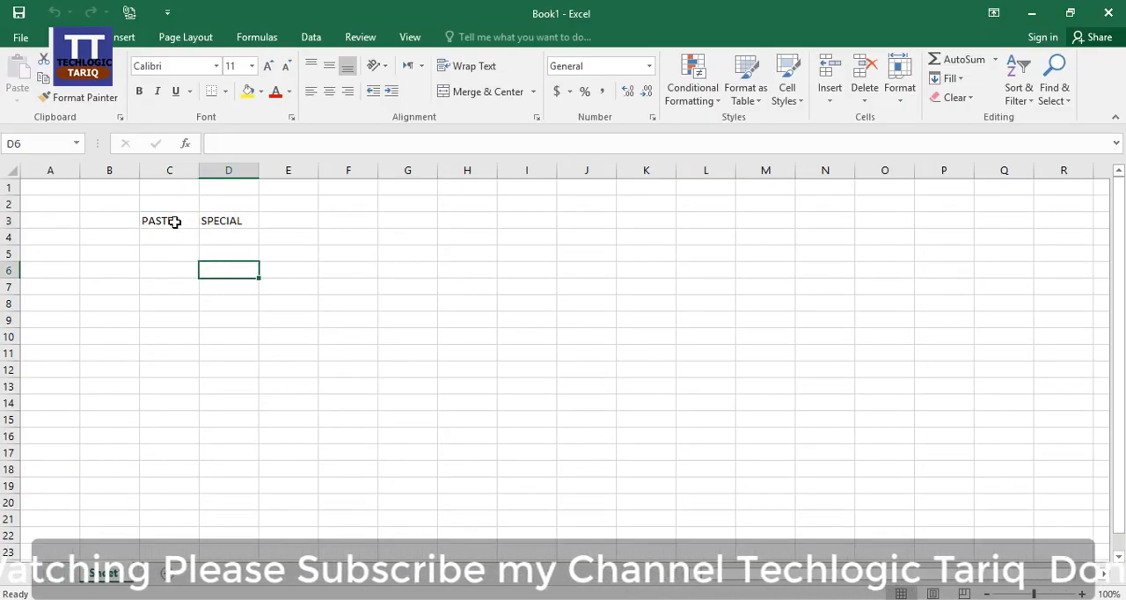
click(195, 223)
click(226, 220)
click(182, 219)
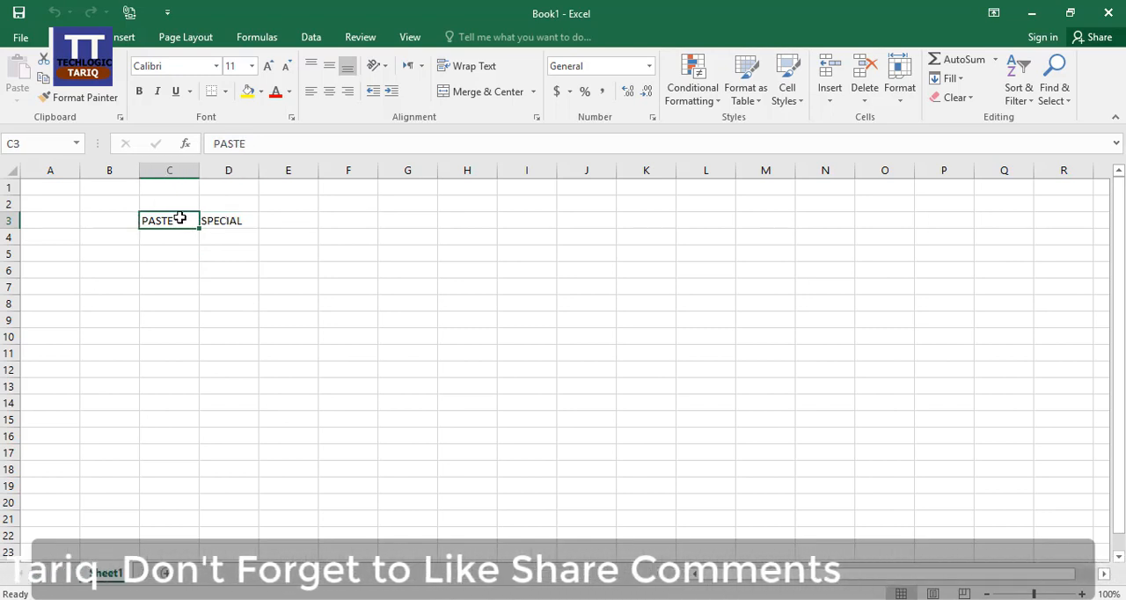
click(273, 222)
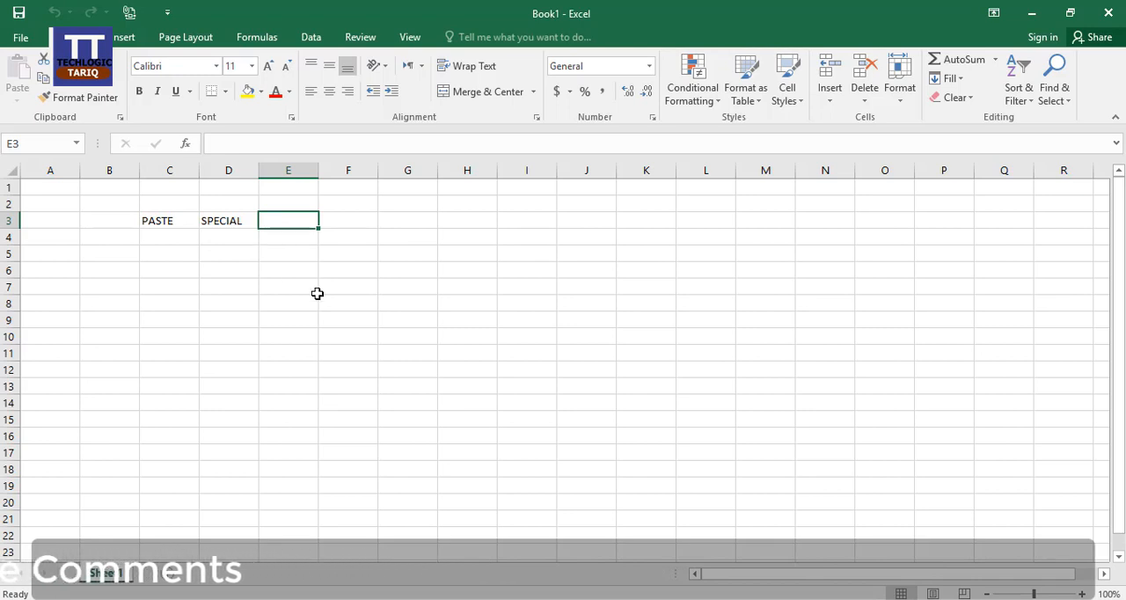
click(177, 239)
click(176, 222)
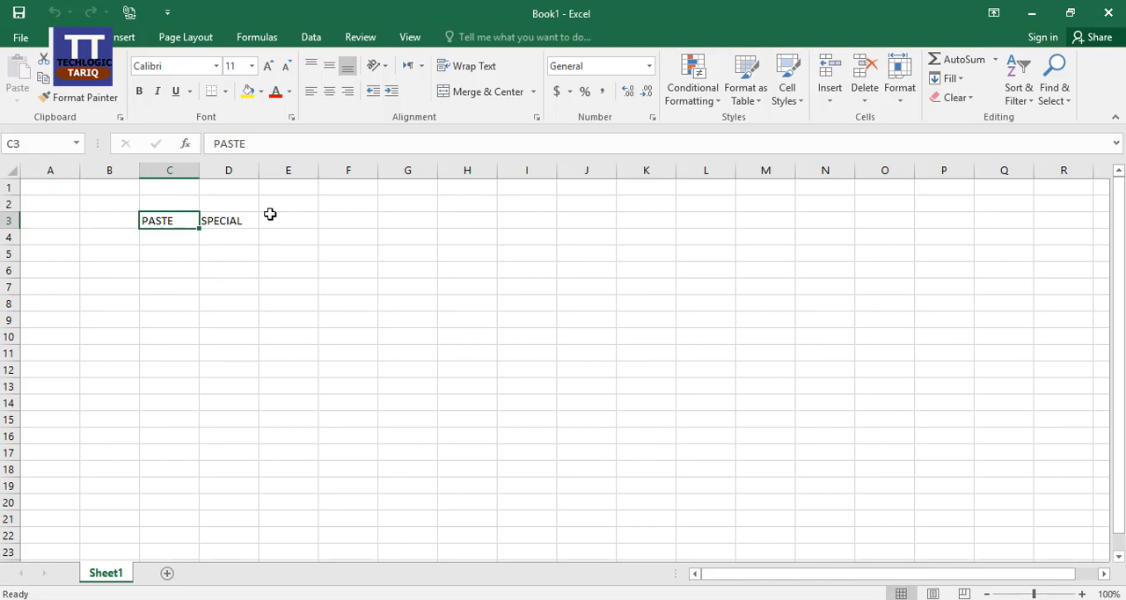
click(236, 220)
Copy cells C3:D3 containing PASTE and SPECIAL, and switch back to the MS Word document
click(162, 221)
drag(161, 221, 212, 223)
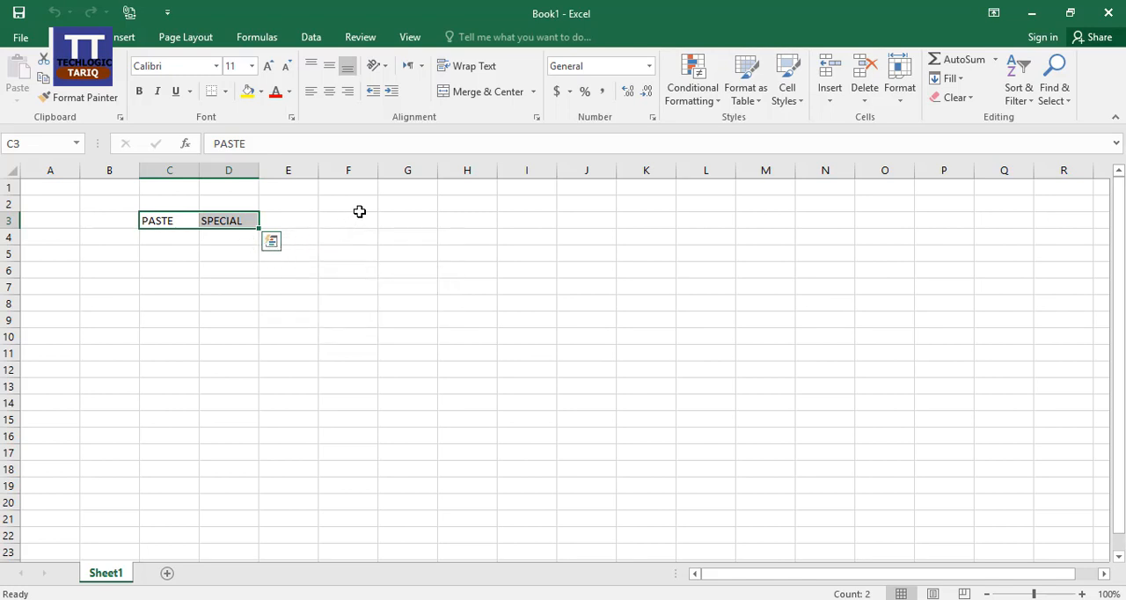
key(ctrl+c)
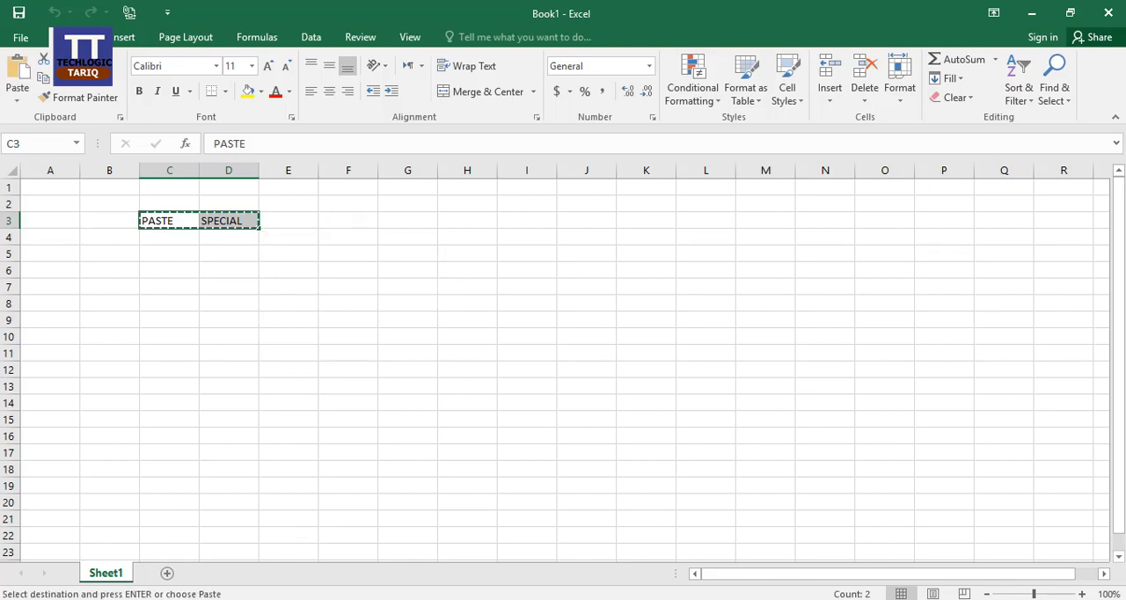
click(293, 598)
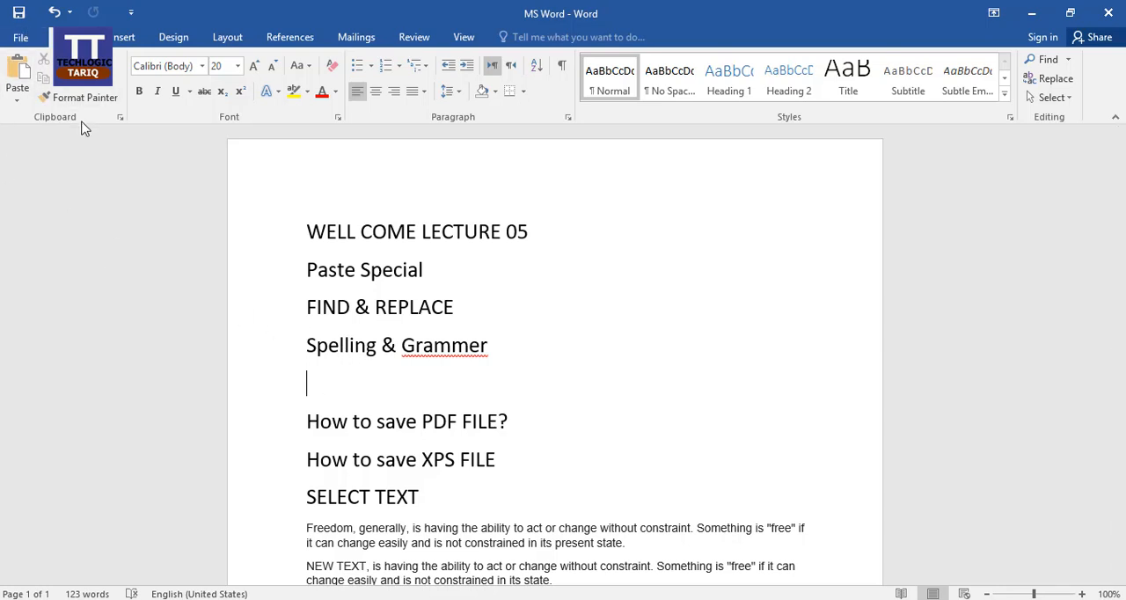
click(17, 103)
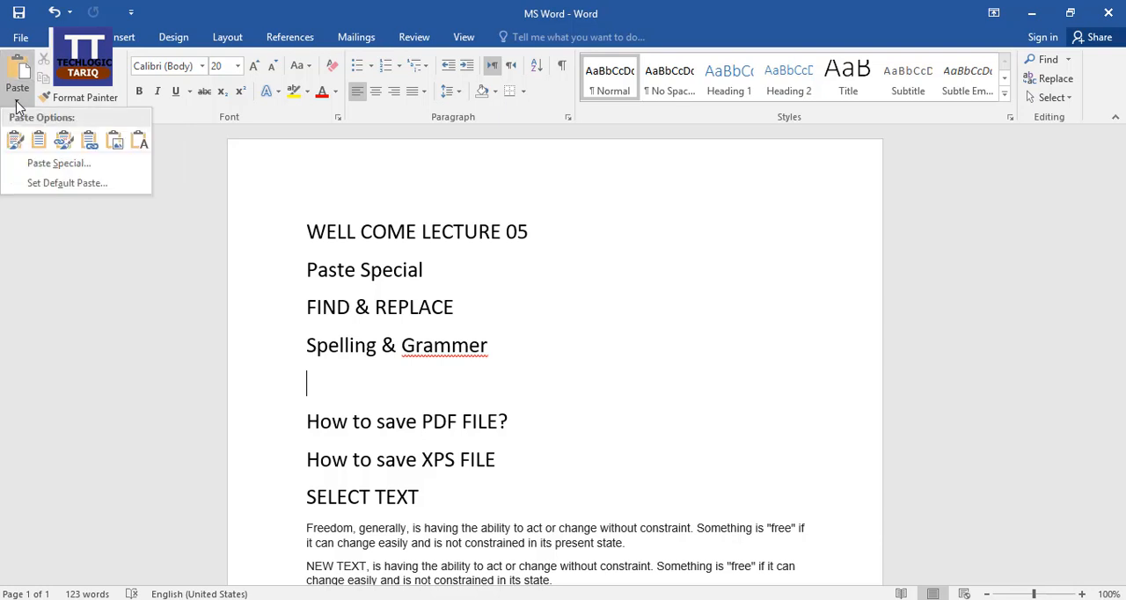
click(85, 166)
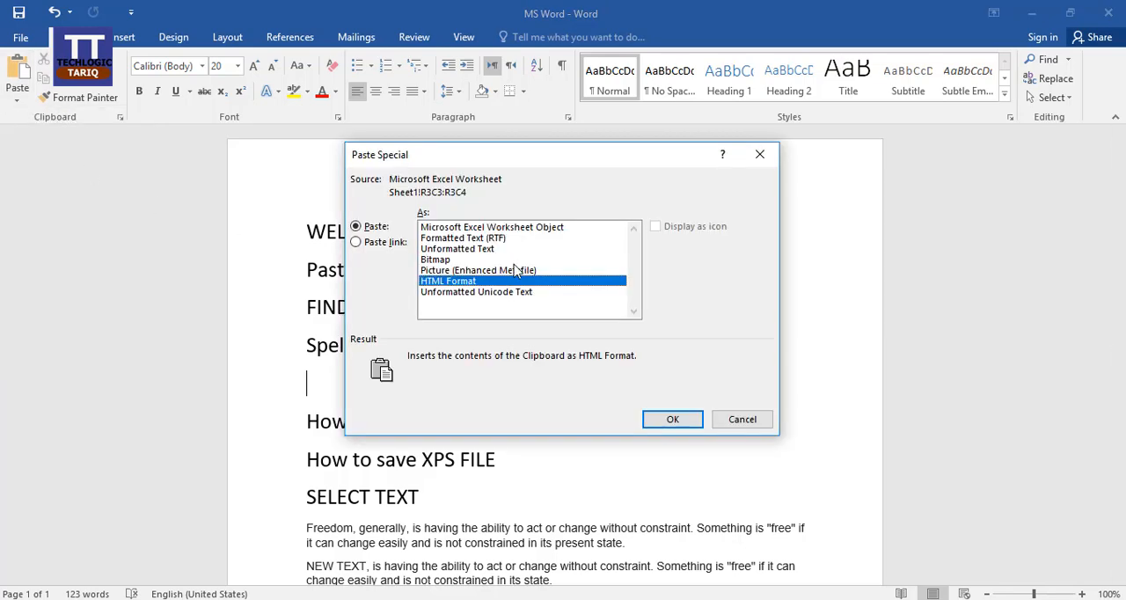
click(743, 421)
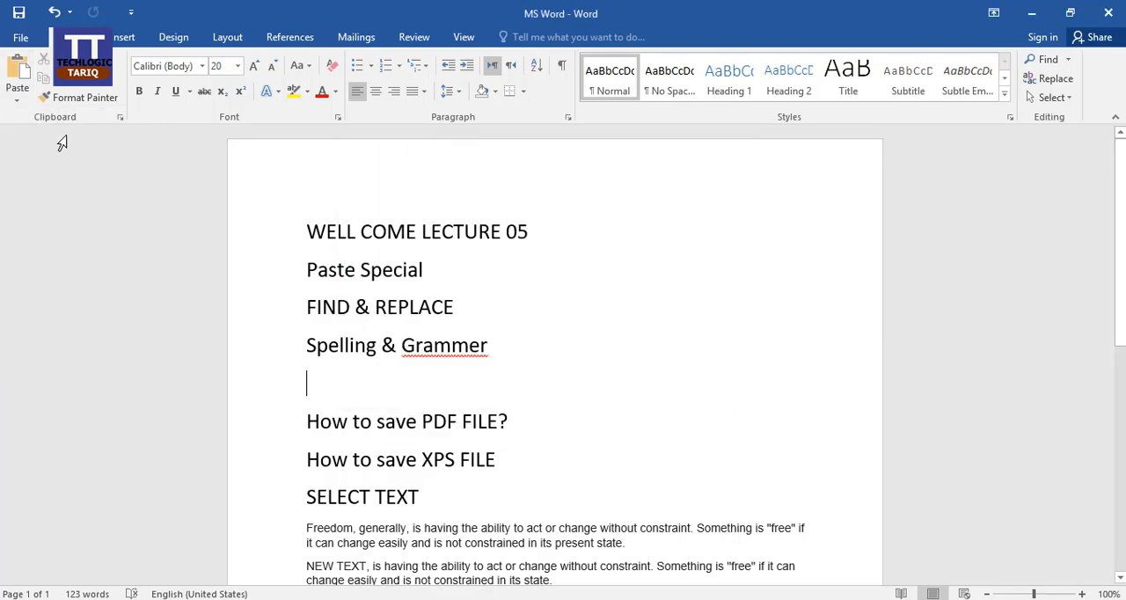
Use Paste Special to insert the copied cells as a Microsoft Excel Worksheet Object on the empty line below "Spelling & Grammer"
click(18, 101)
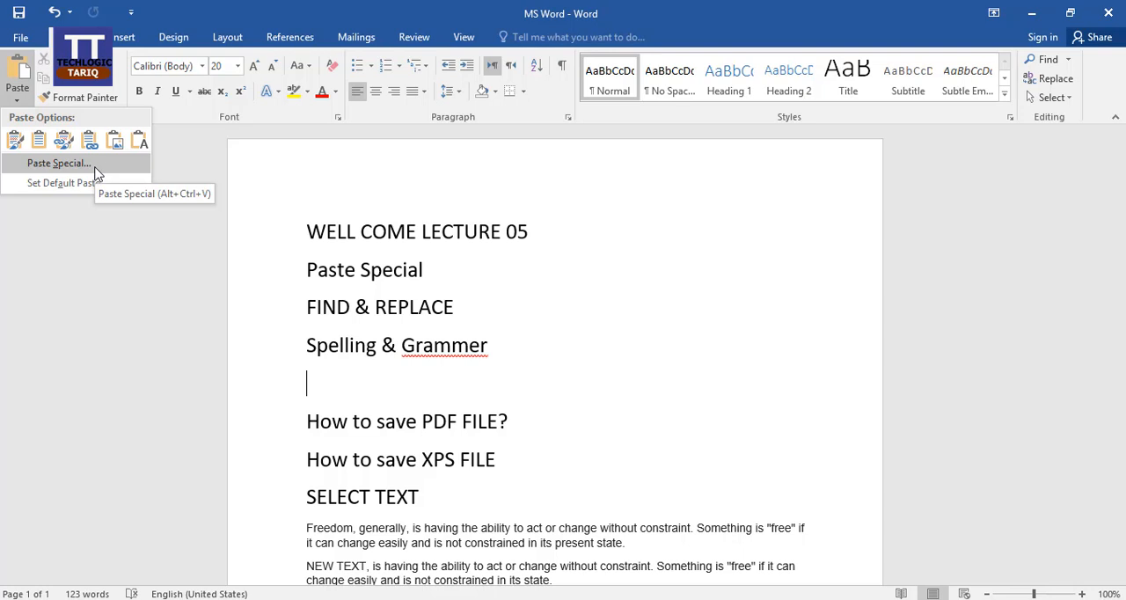
click(58, 164)
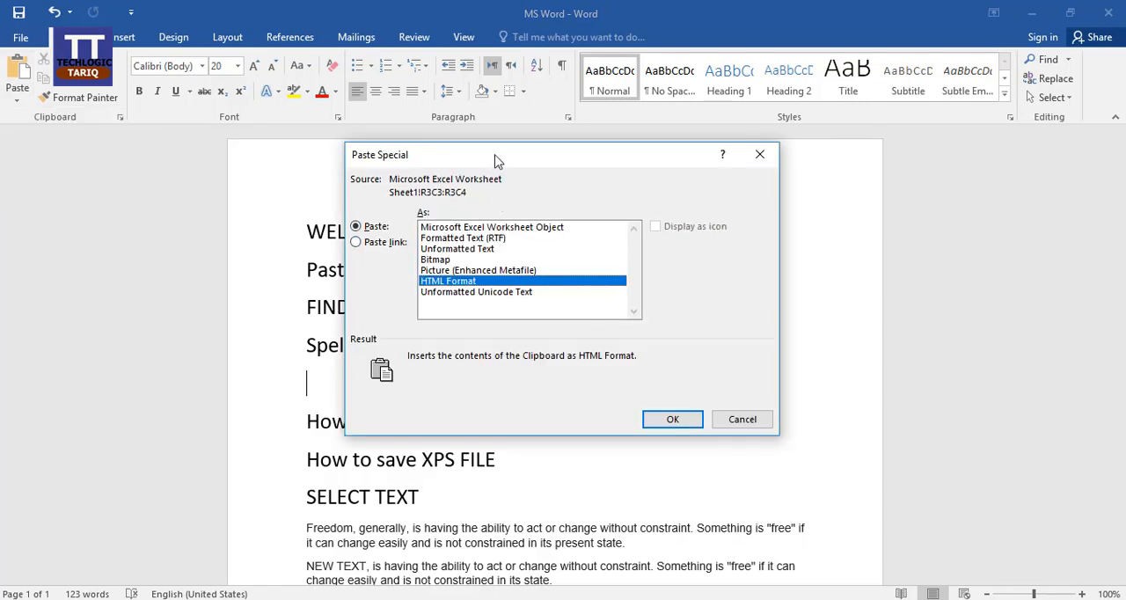
drag(494, 160, 704, 179)
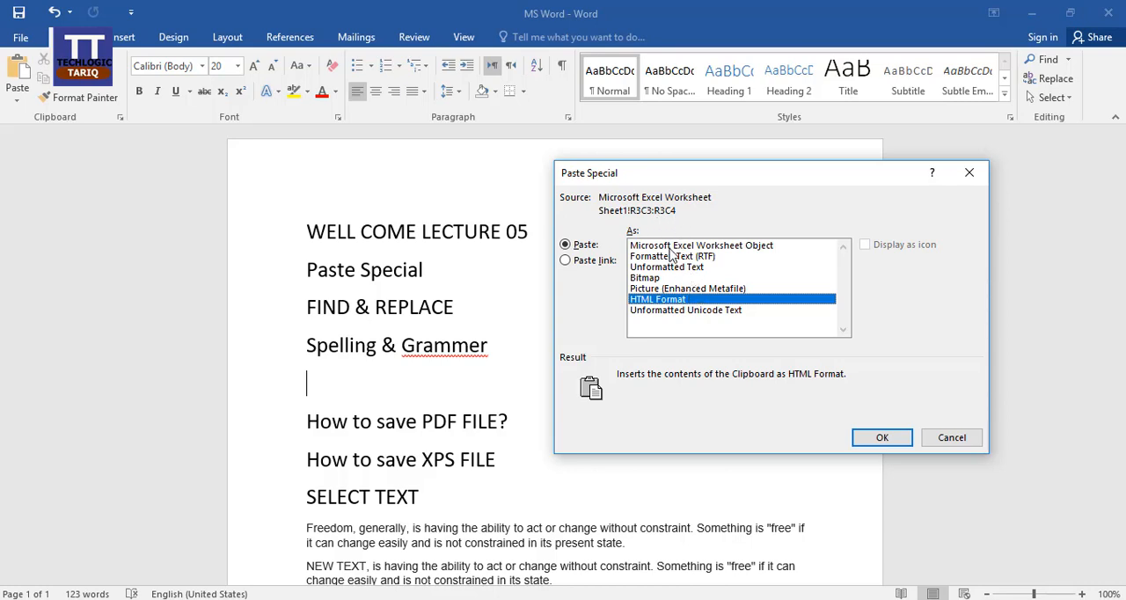
click(728, 248)
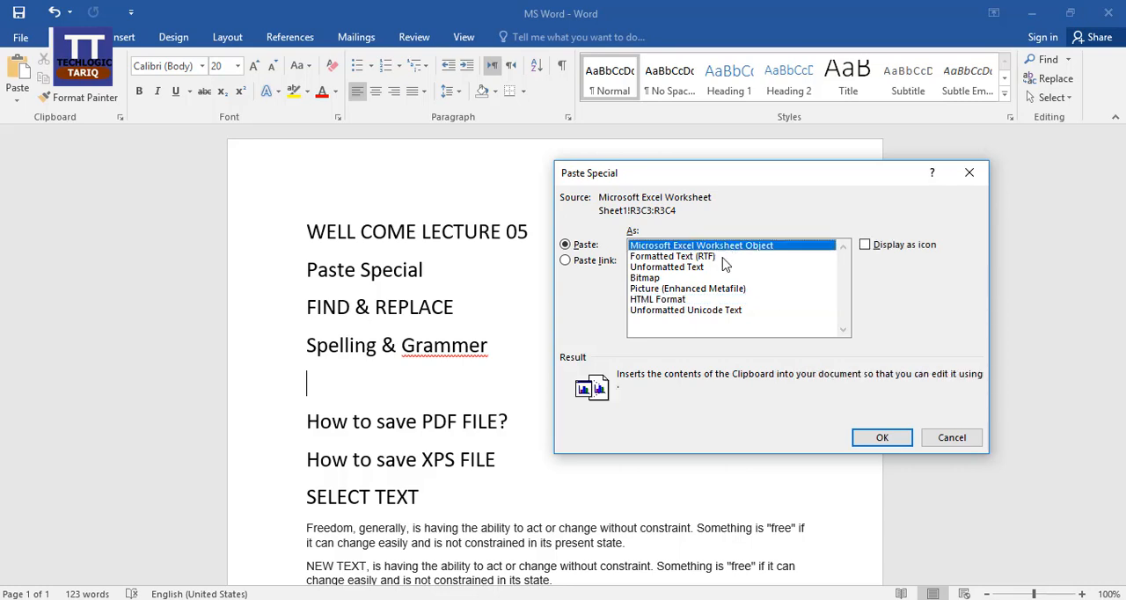
key(alt+Tab)
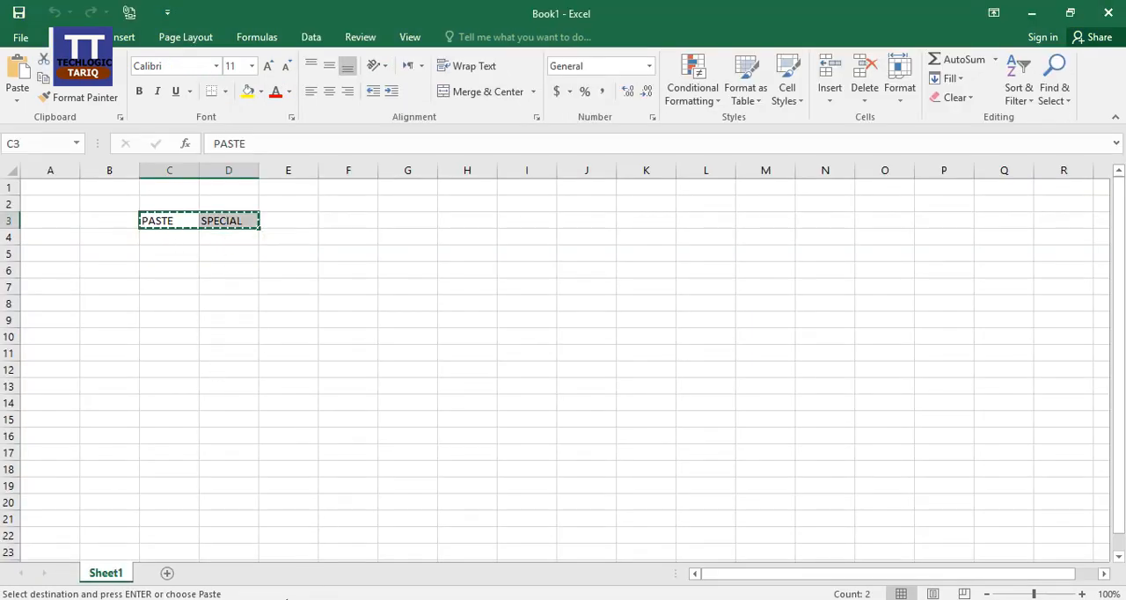
key(alt+Tab)
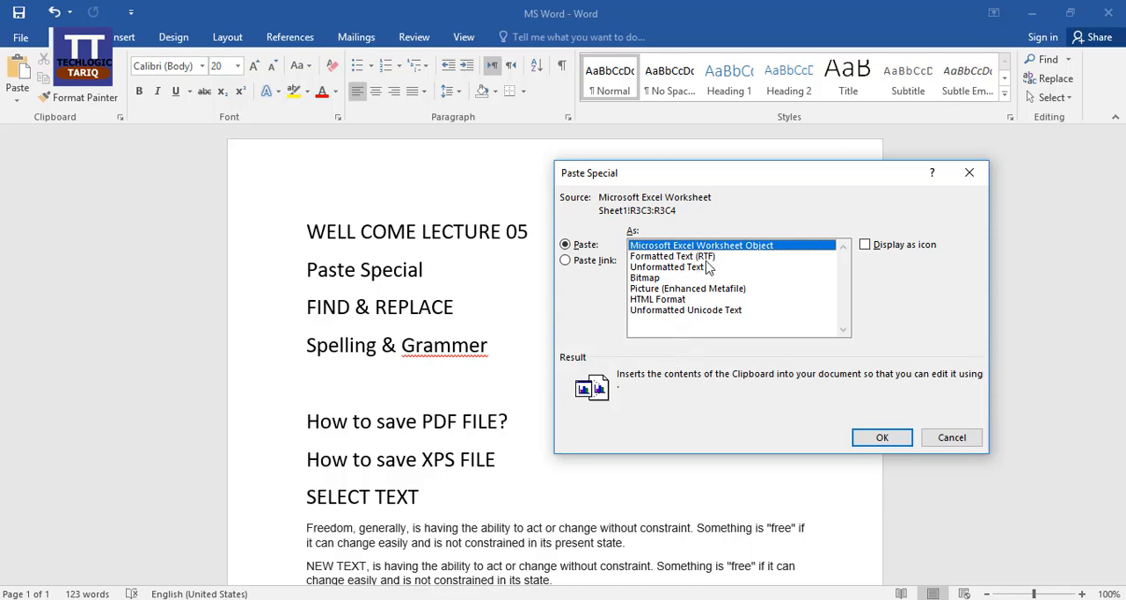
click(881, 438)
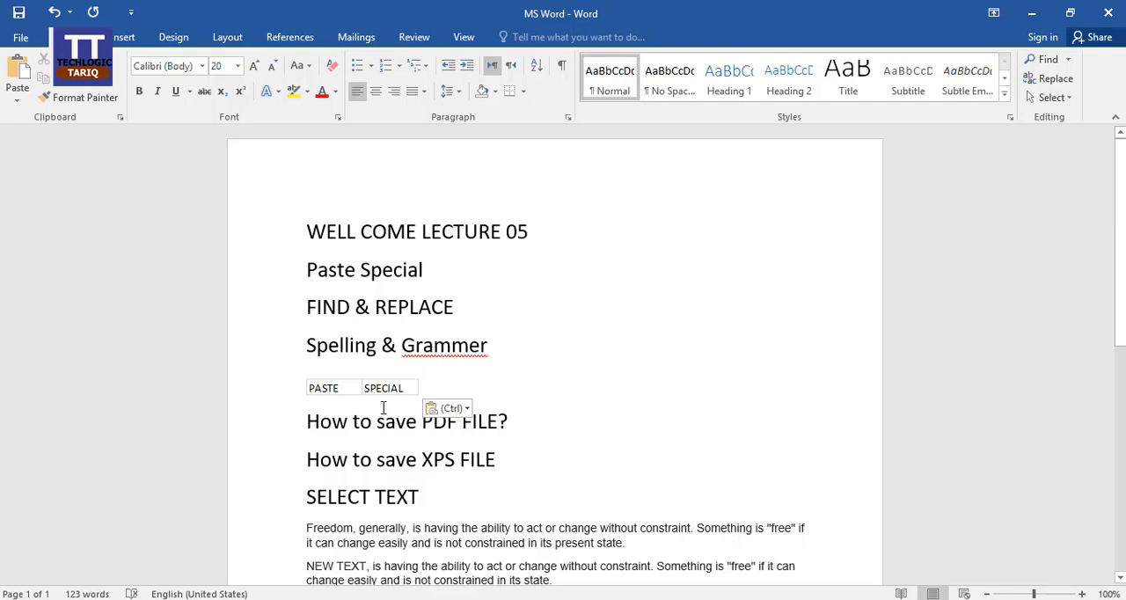
Open the embedded worksheet for in-place editing to examine its cells, and return to the document text
click(384, 393)
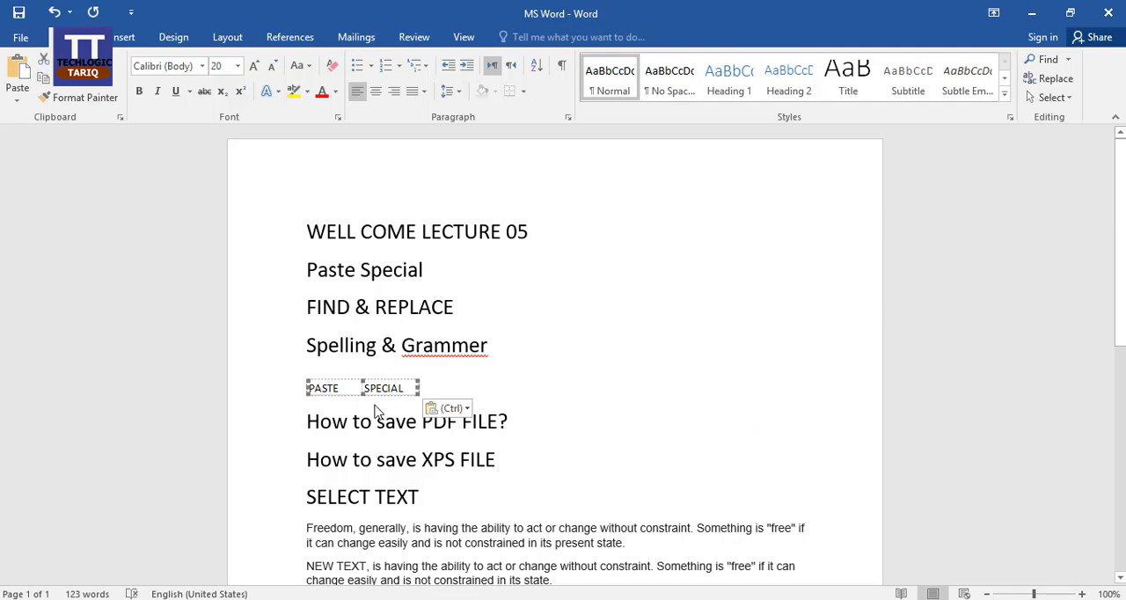
click(429, 388)
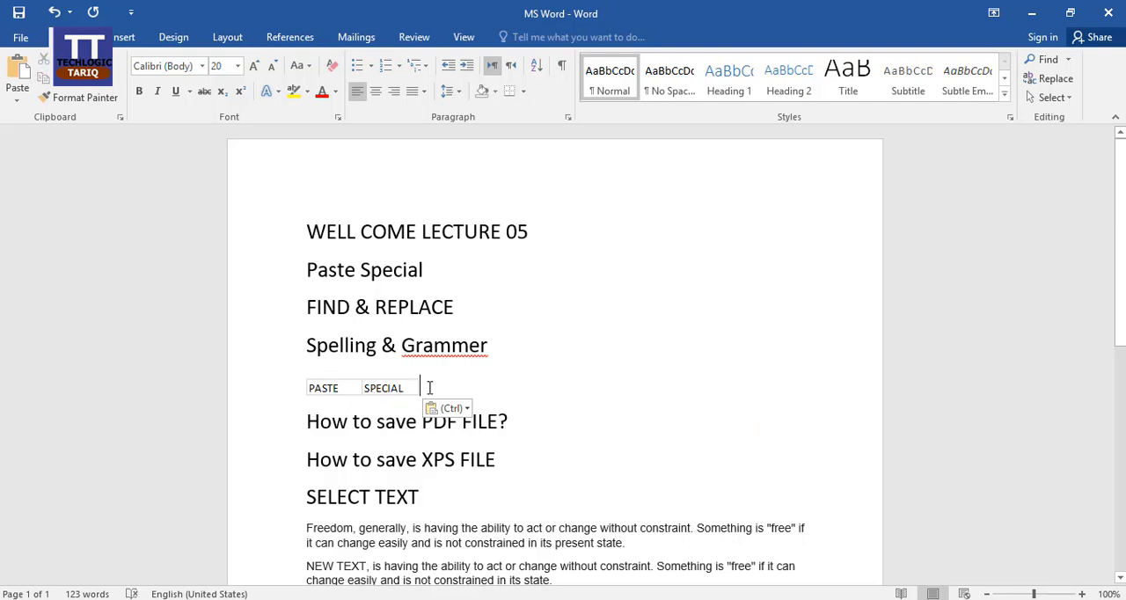
click(346, 391)
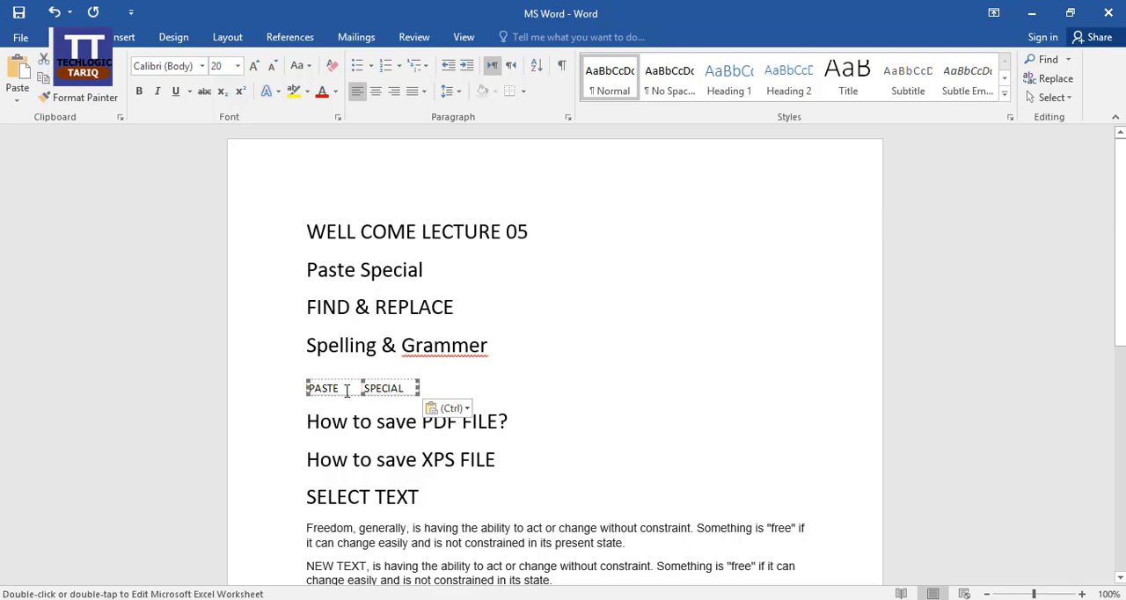
double_click(346, 392)
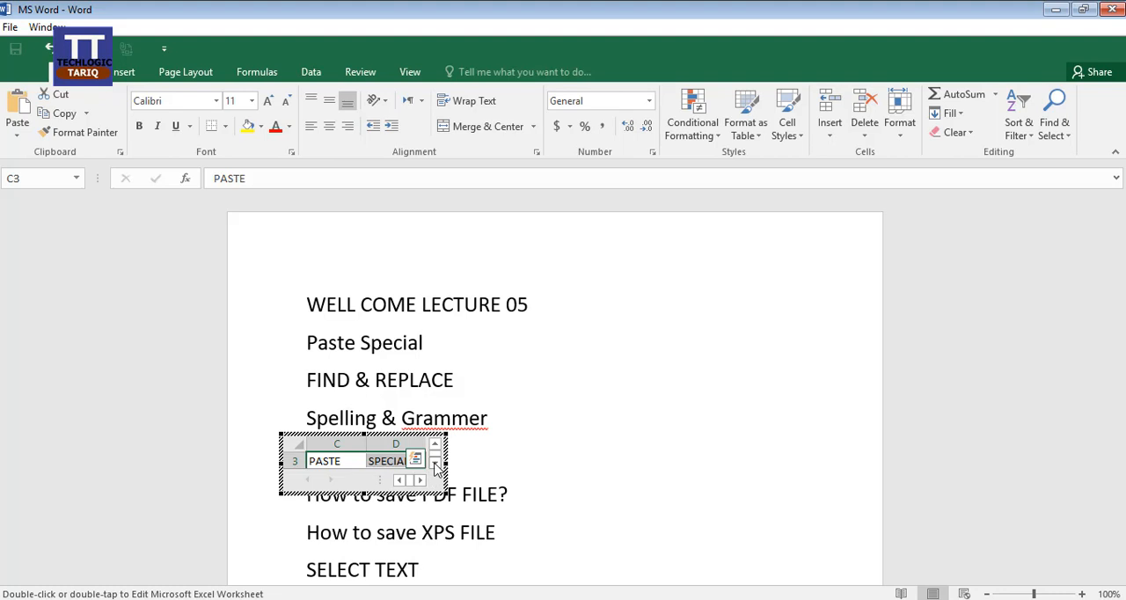
click(435, 463)
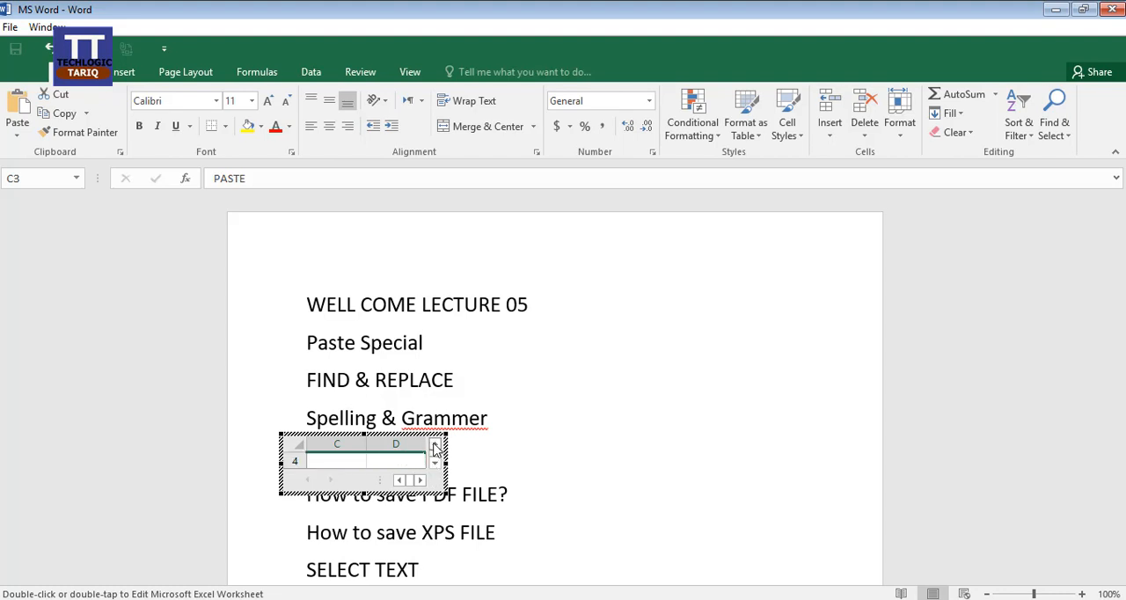
click(435, 447)
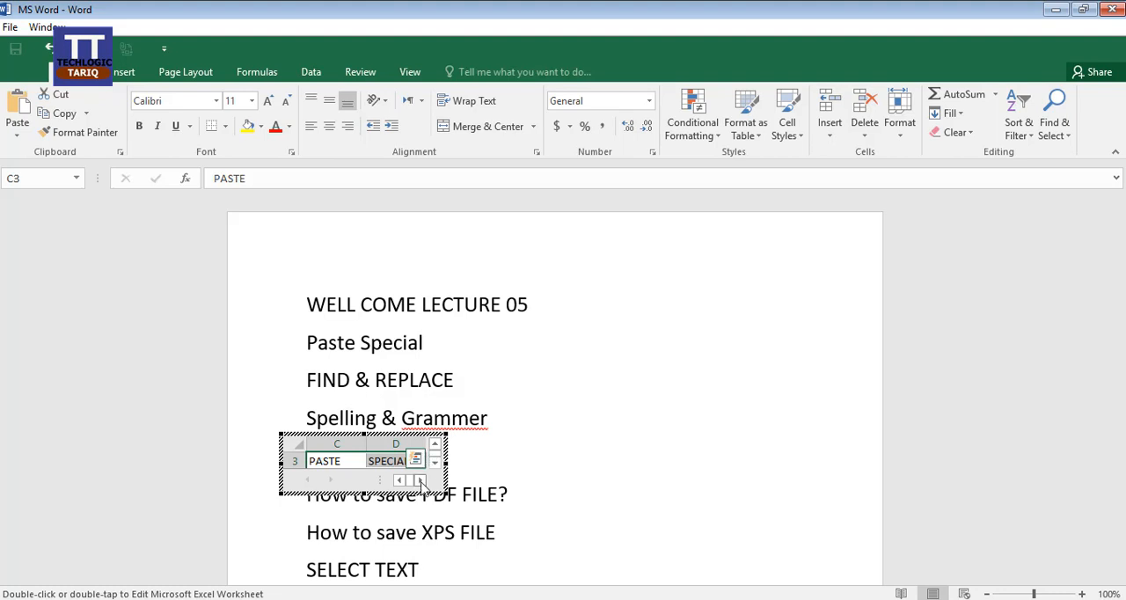
double_click(343, 461)
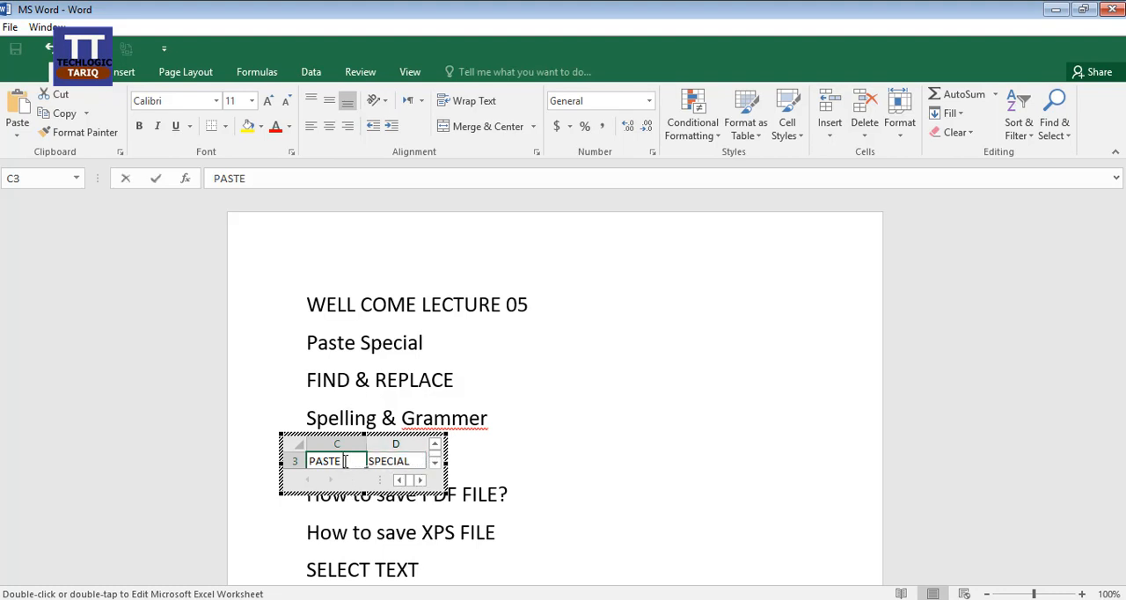
double_click(324, 461)
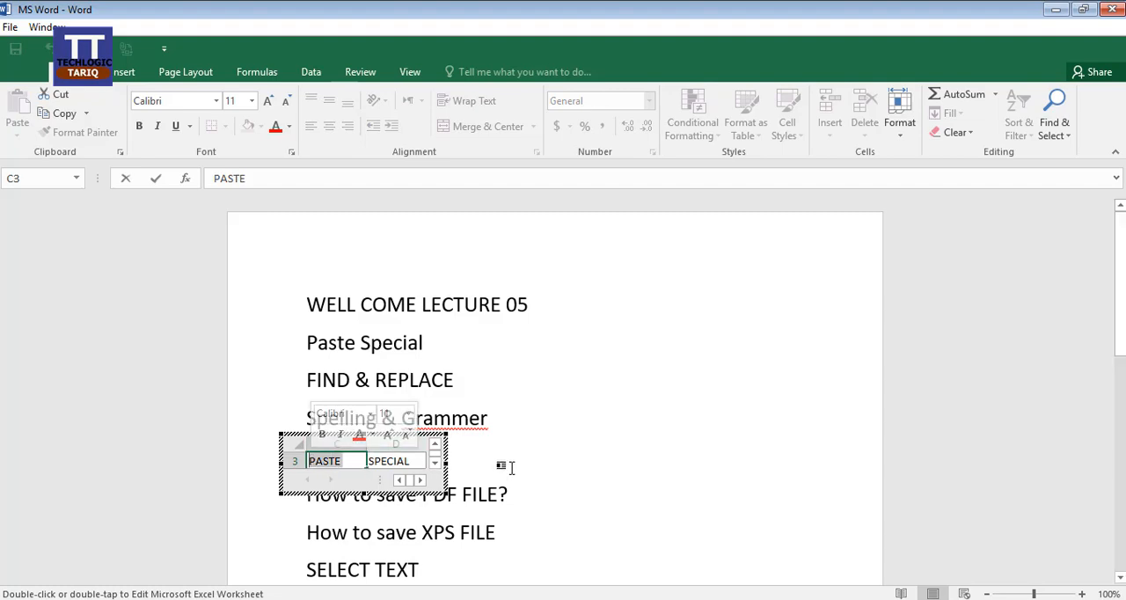
click(501, 452)
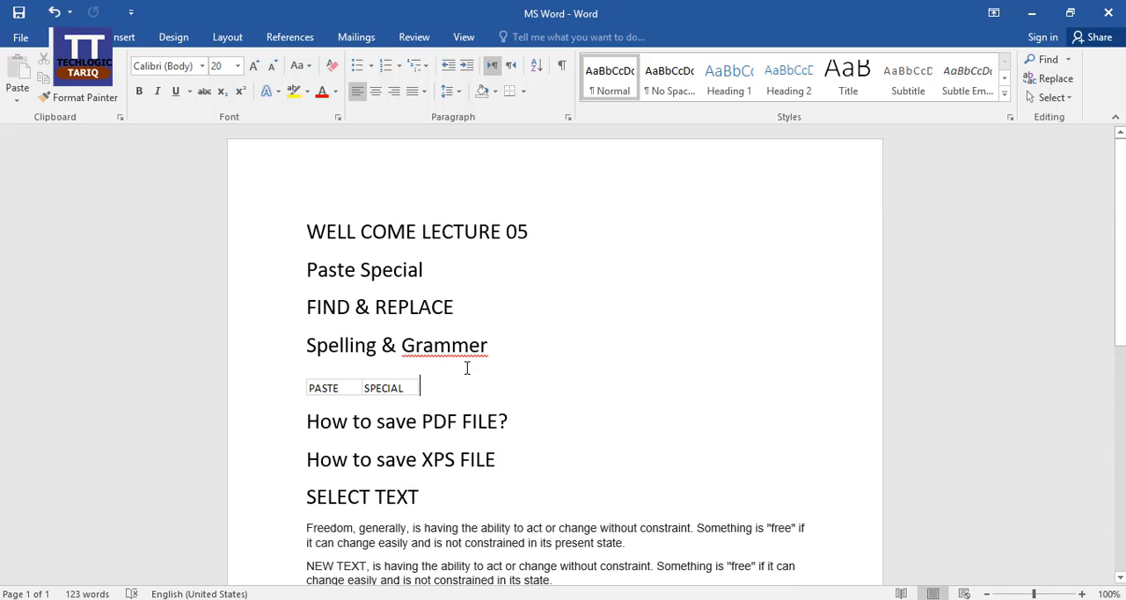
Add an empty line below the embedded worksheet and copy cells C3:D3 from the Book1 Excel workbook for the Word document
key(Return)
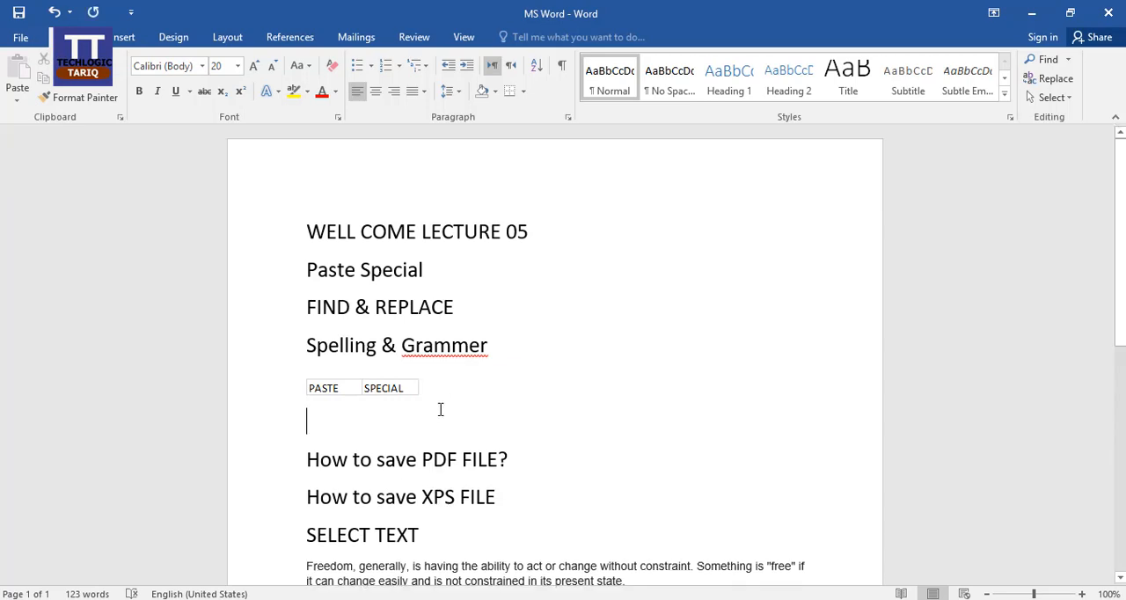
click(365, 599)
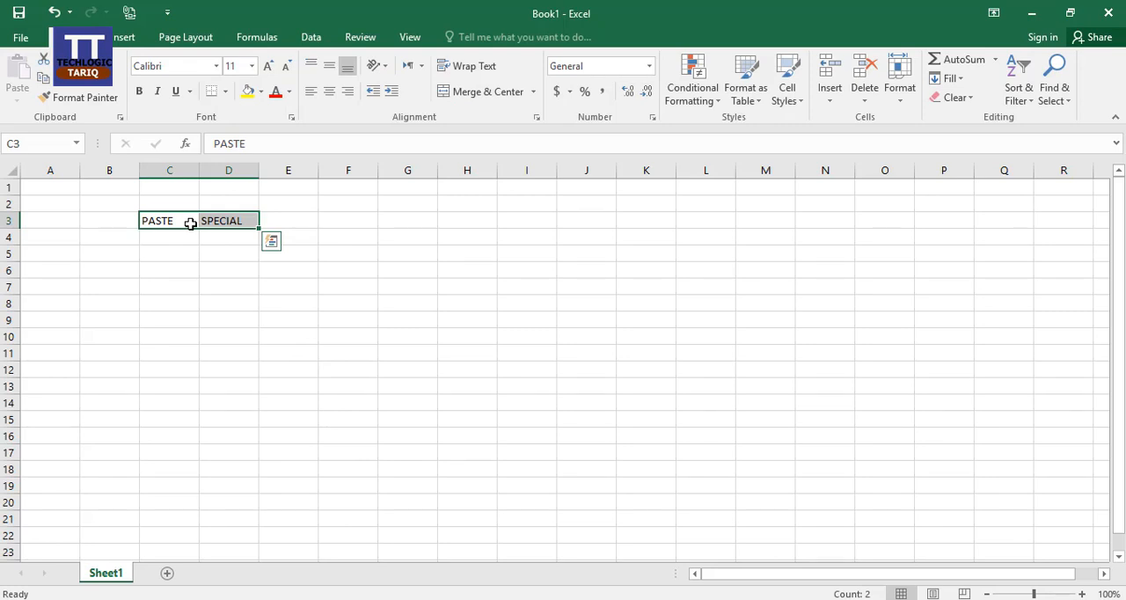
key(ctrl+c)
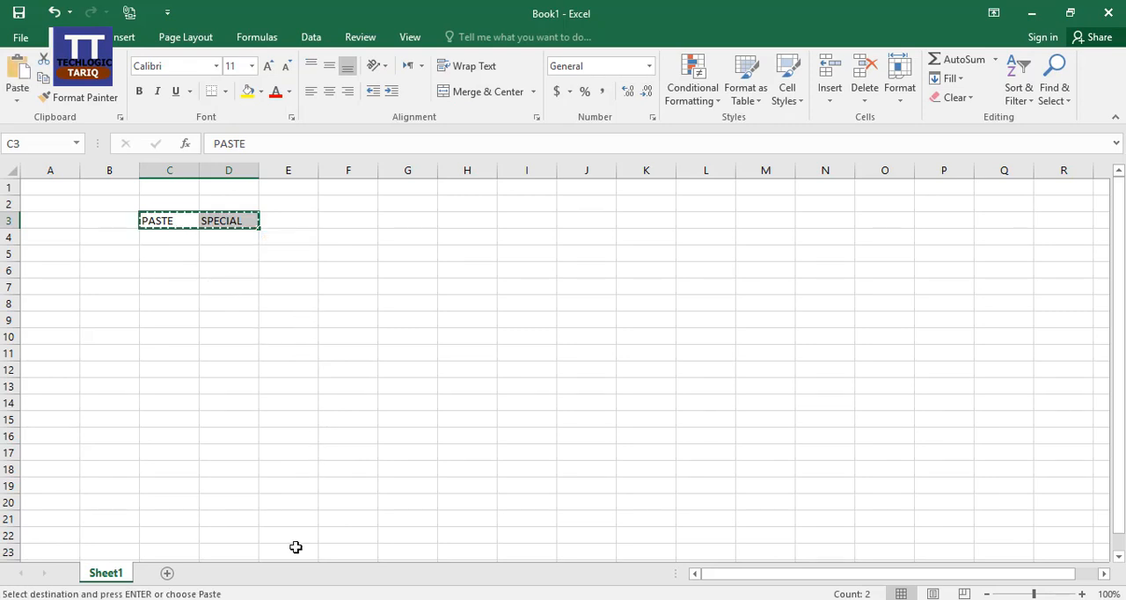
click(264, 596)
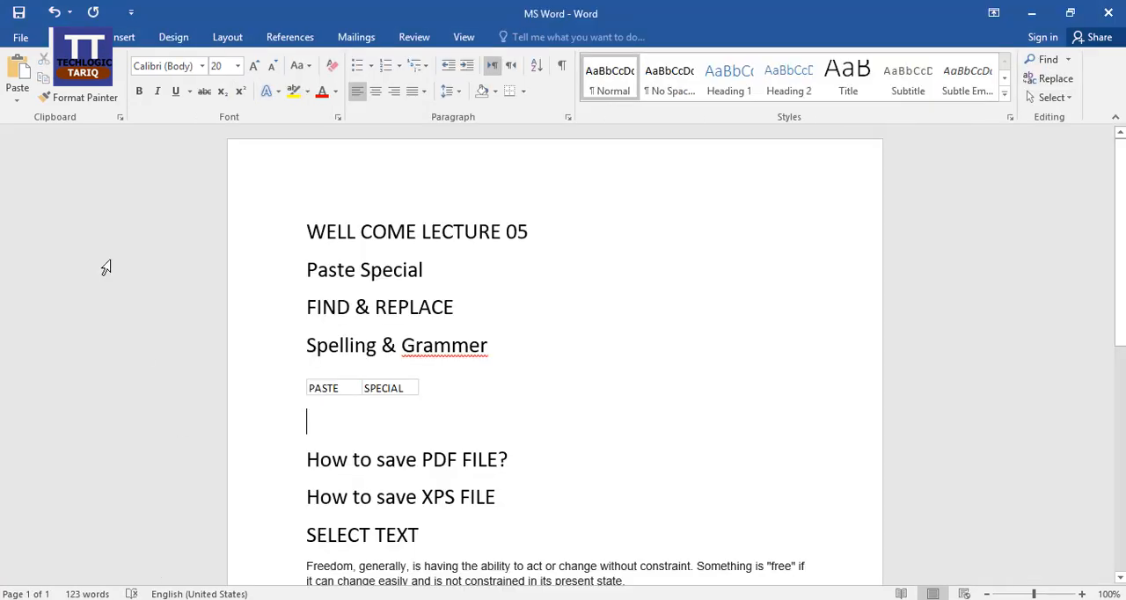
Use Paste Special to insert the copied cells below the embedded worksheet as a Microsoft Excel Worksheet Object displayed as an icon
click(17, 102)
click(60, 162)
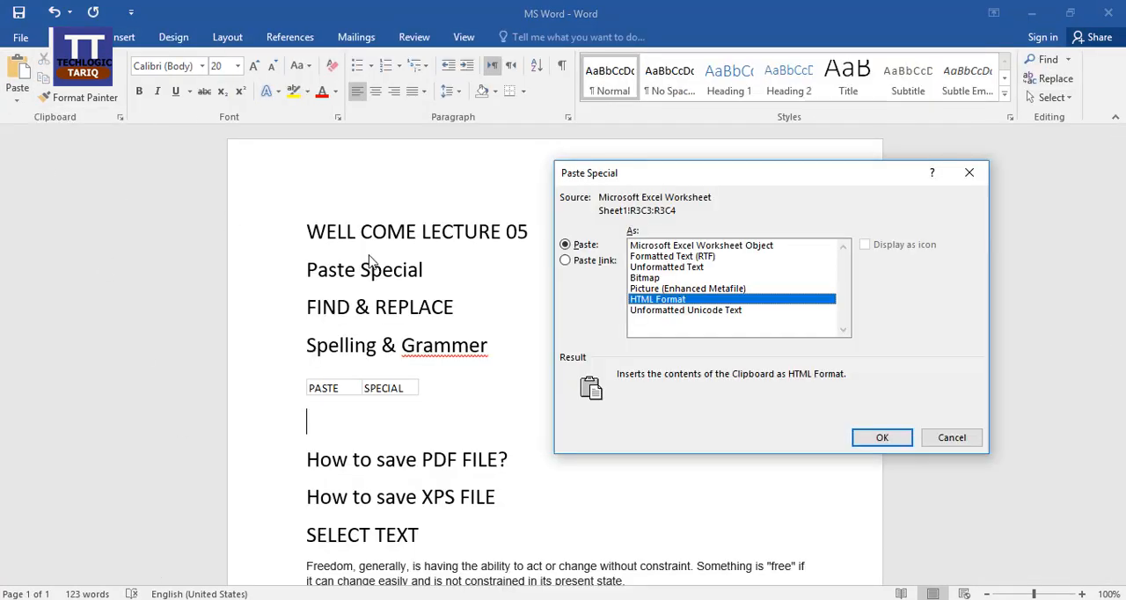
click(673, 247)
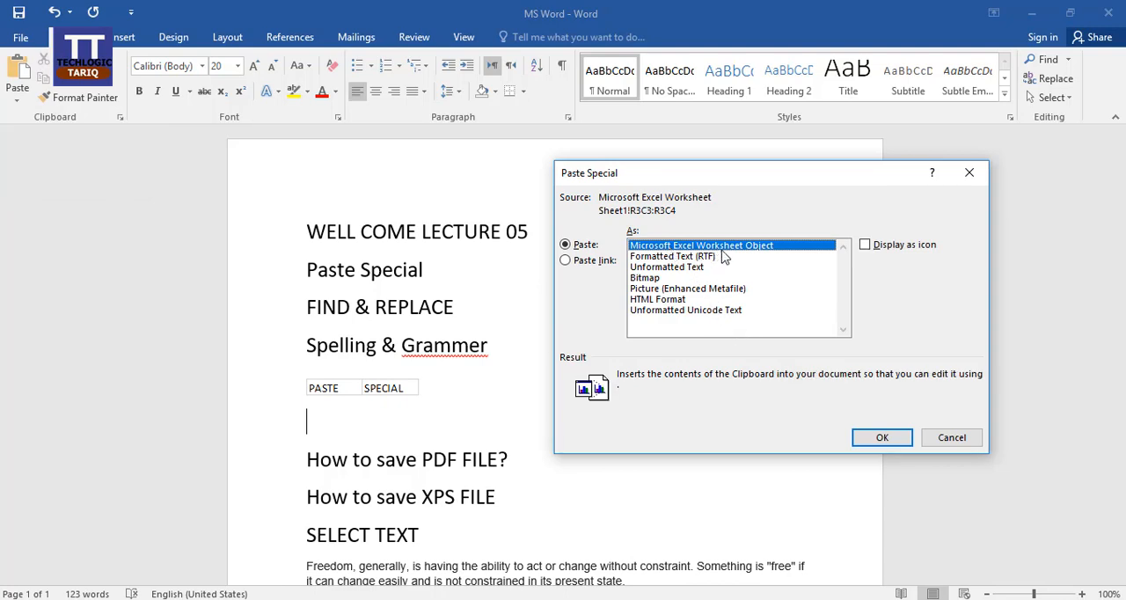
click(865, 247)
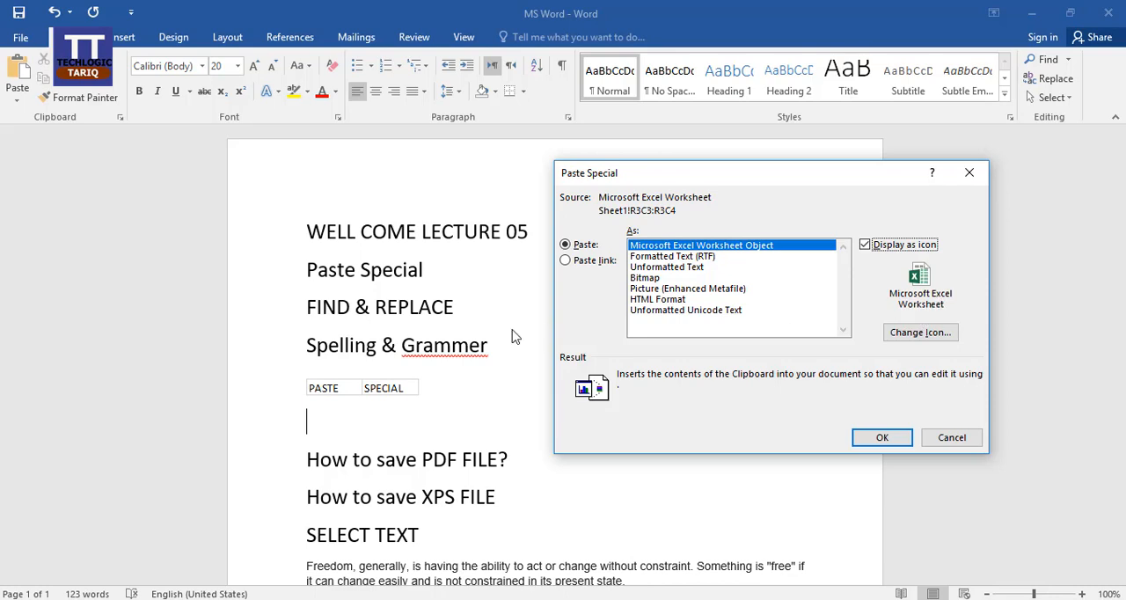
click(879, 437)
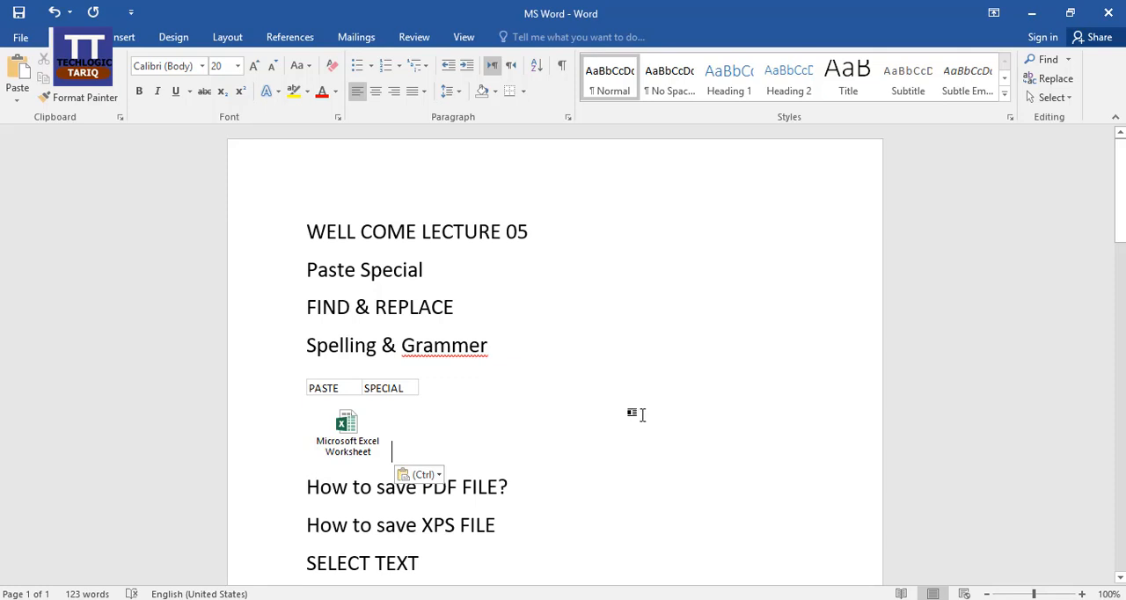
Open the worksheet icon to examine its cells in Excel, close that window and return to the Word document
click(362, 430)
double_click(364, 447)
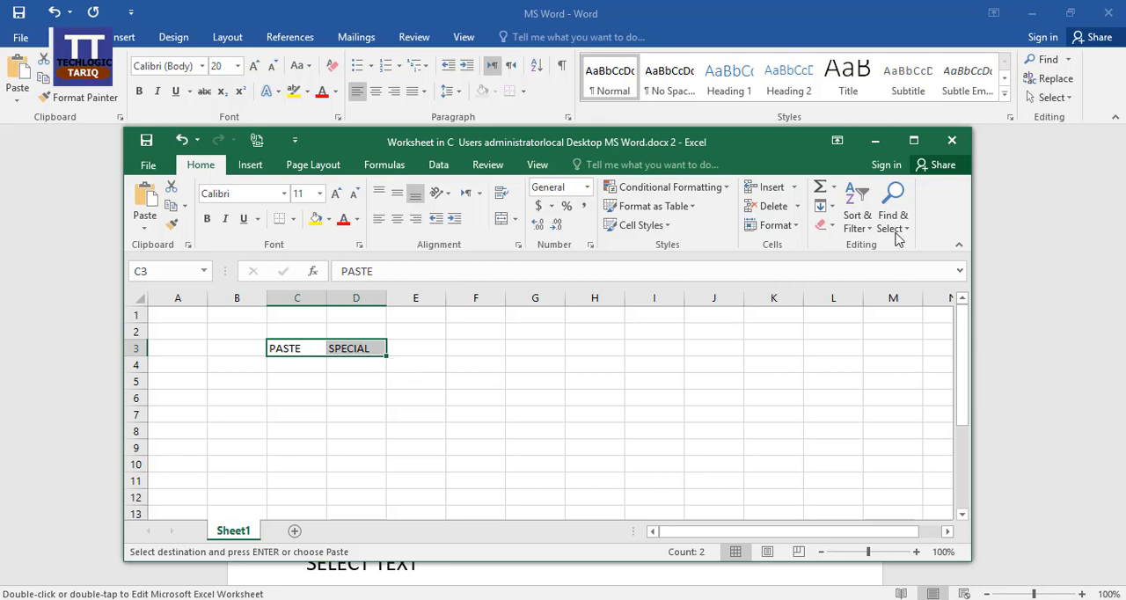
click(950, 143)
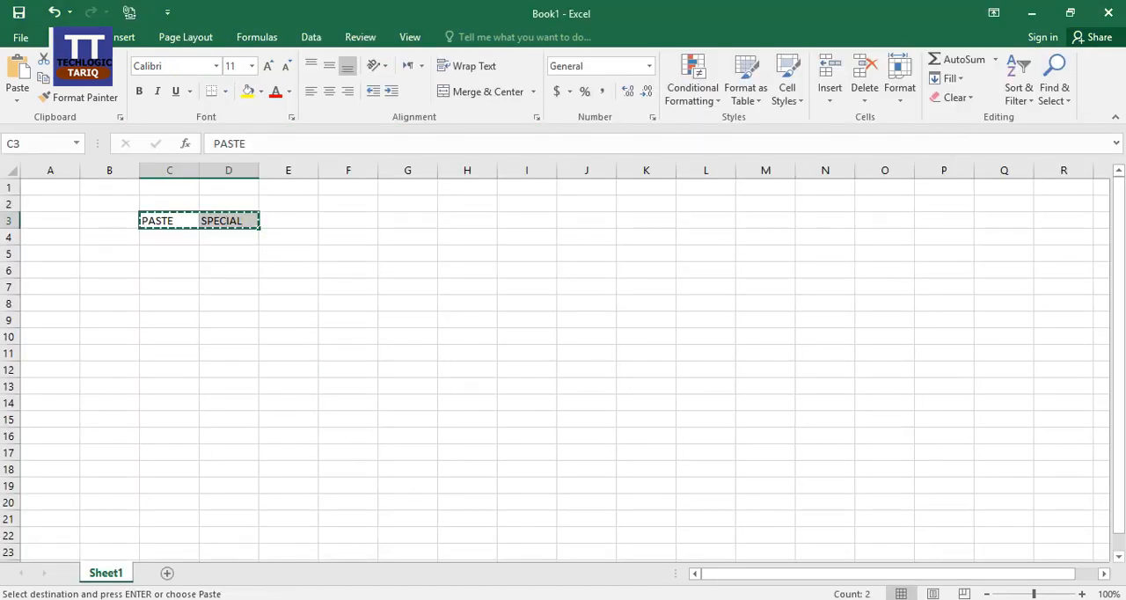
key(alt+Tab)
click(418, 430)
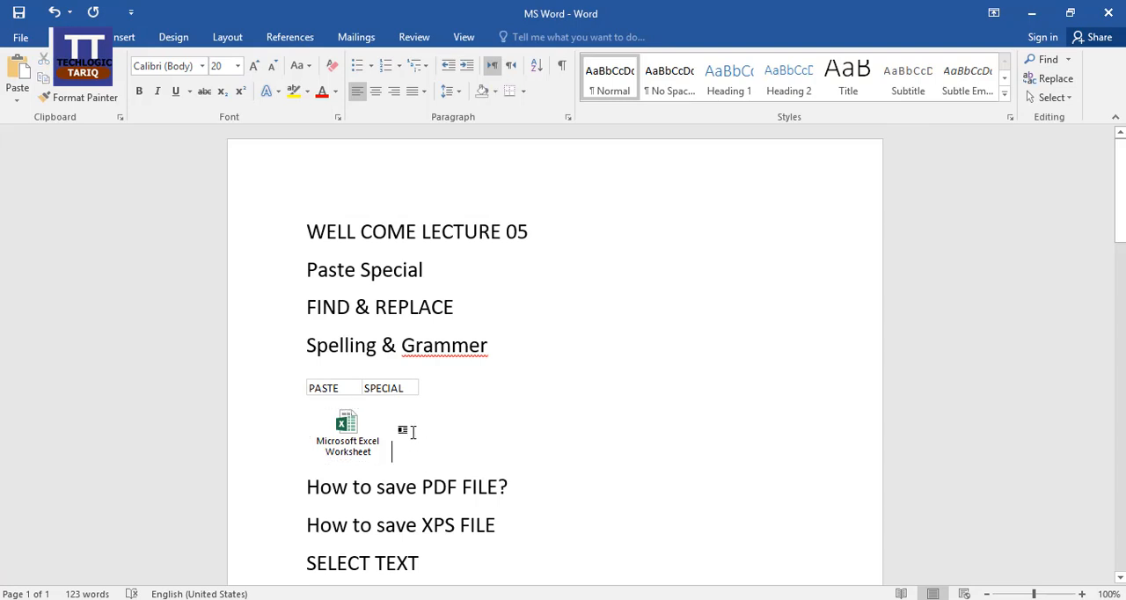
Delete the embedded worksheet and the worksheet icon below "Spelling & Grammer", leaving the cursor on the first empty line
click(378, 388)
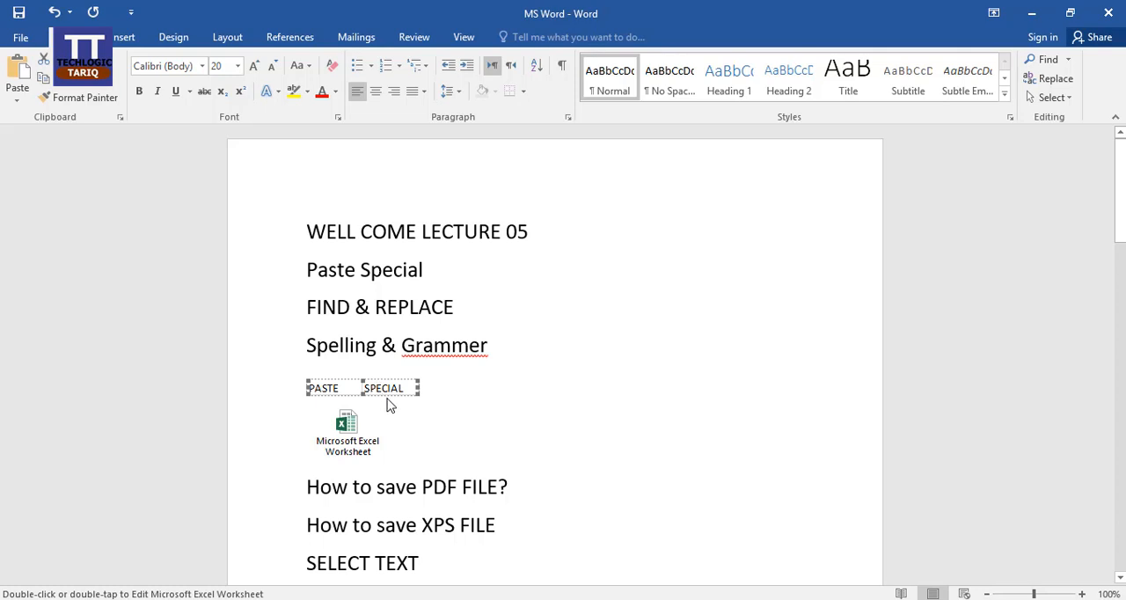
key(Delete)
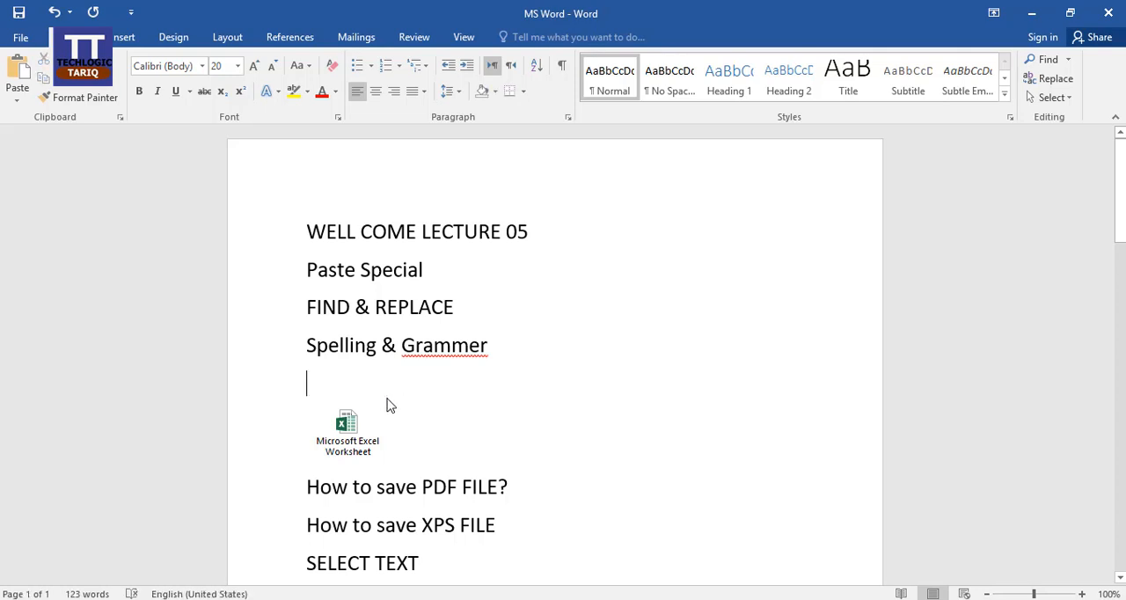
click(347, 444)
key(Delete)
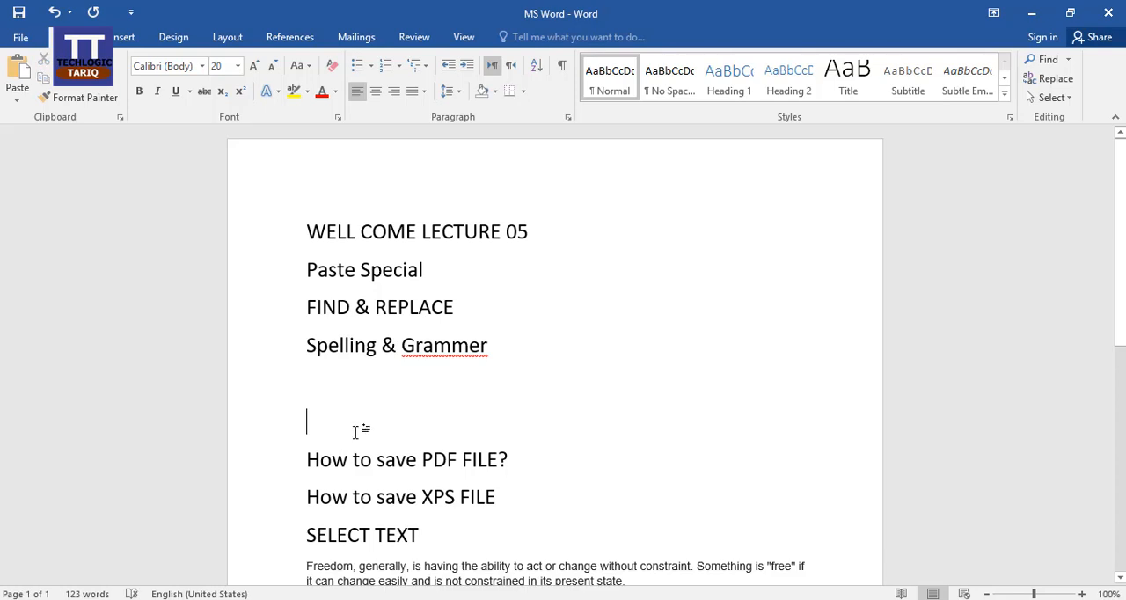
click(365, 399)
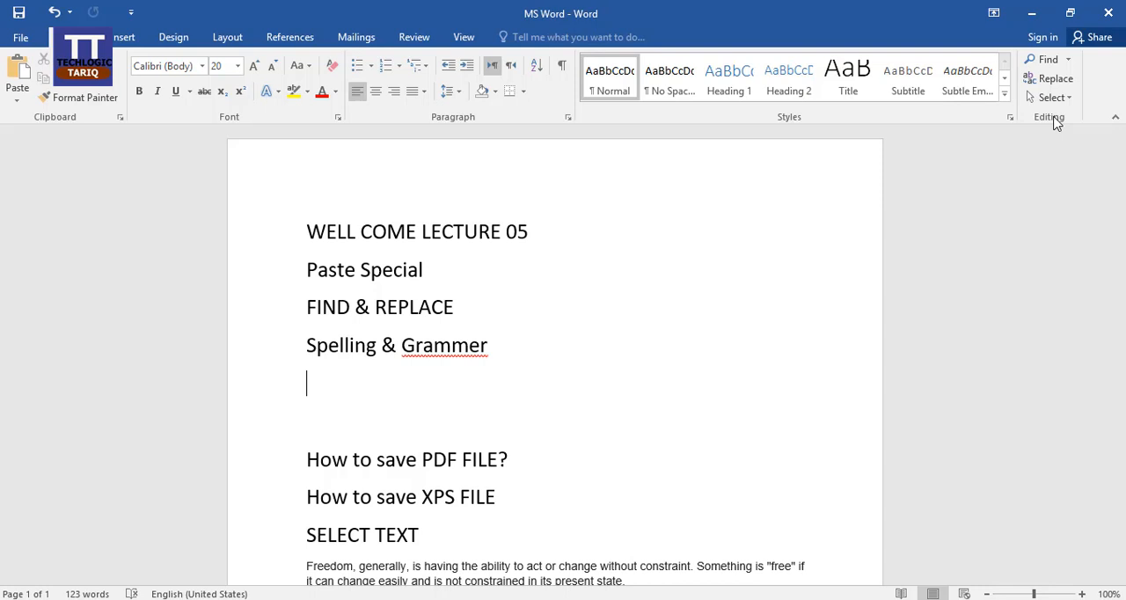
Open the Find navigation search for the document and clear the previous search term
click(1070, 60)
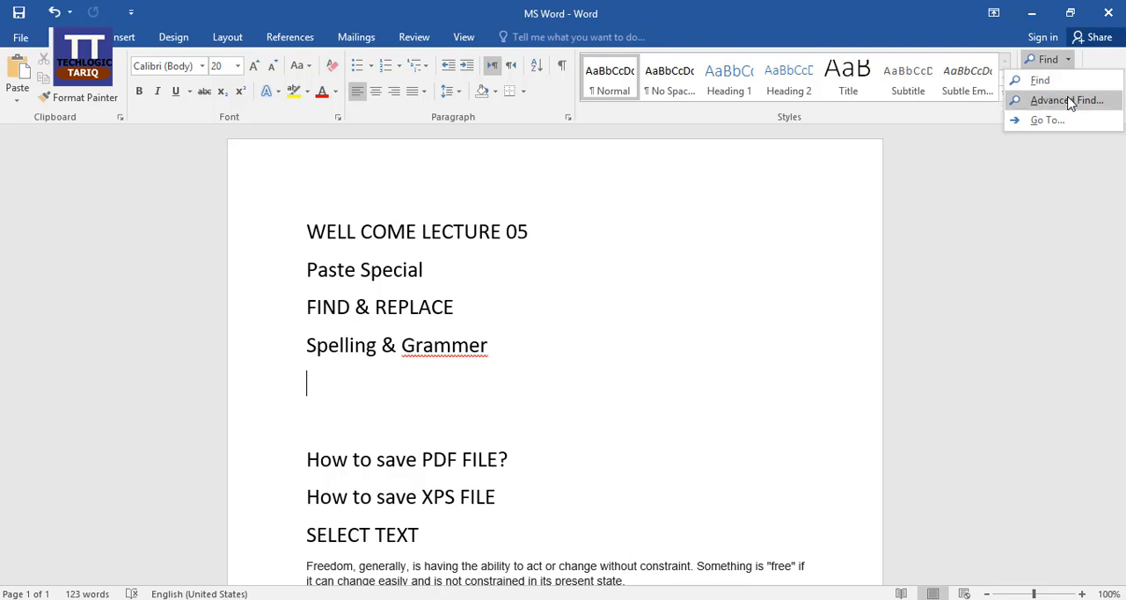
click(898, 230)
click(1067, 60)
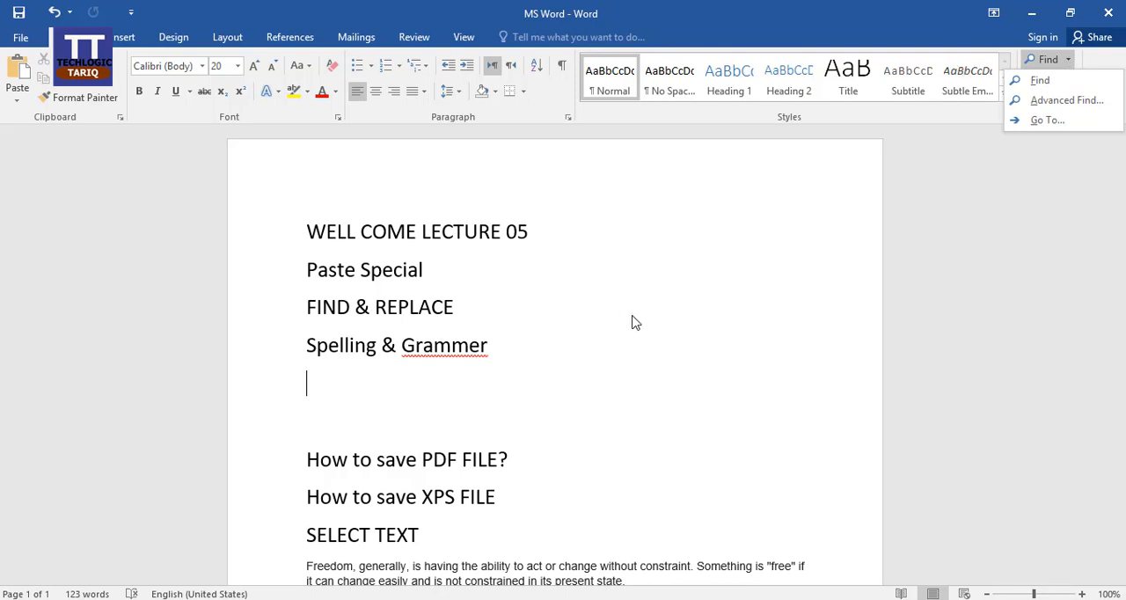
click(1054, 88)
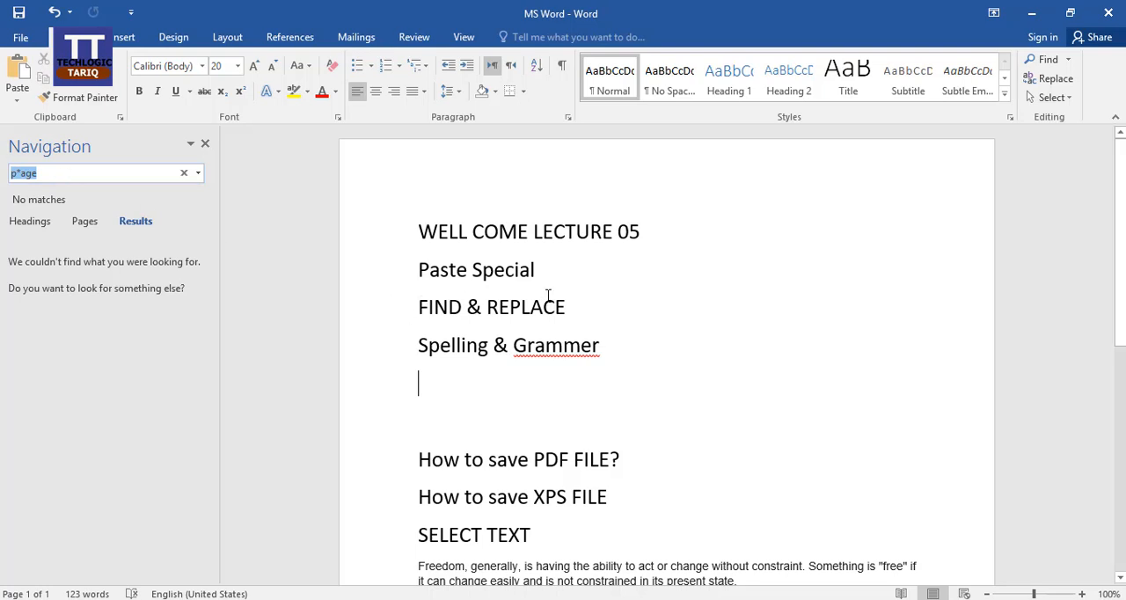
click(103, 175)
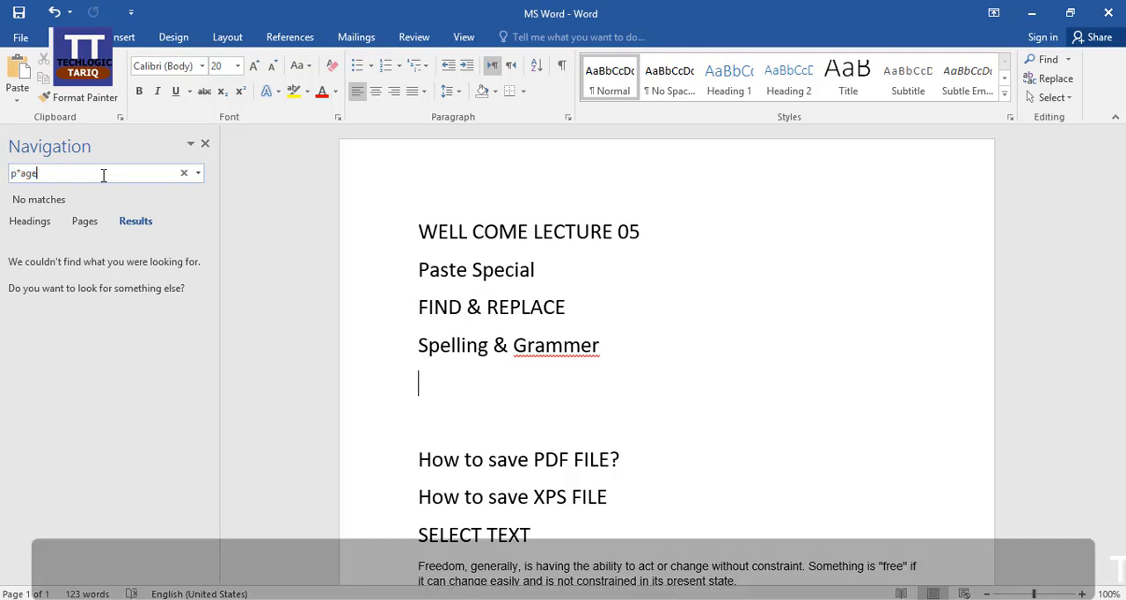
key(BackSpace)
key(BackSpace)
key(BackSpace)
key(BackSpace)
key(BackSpace)
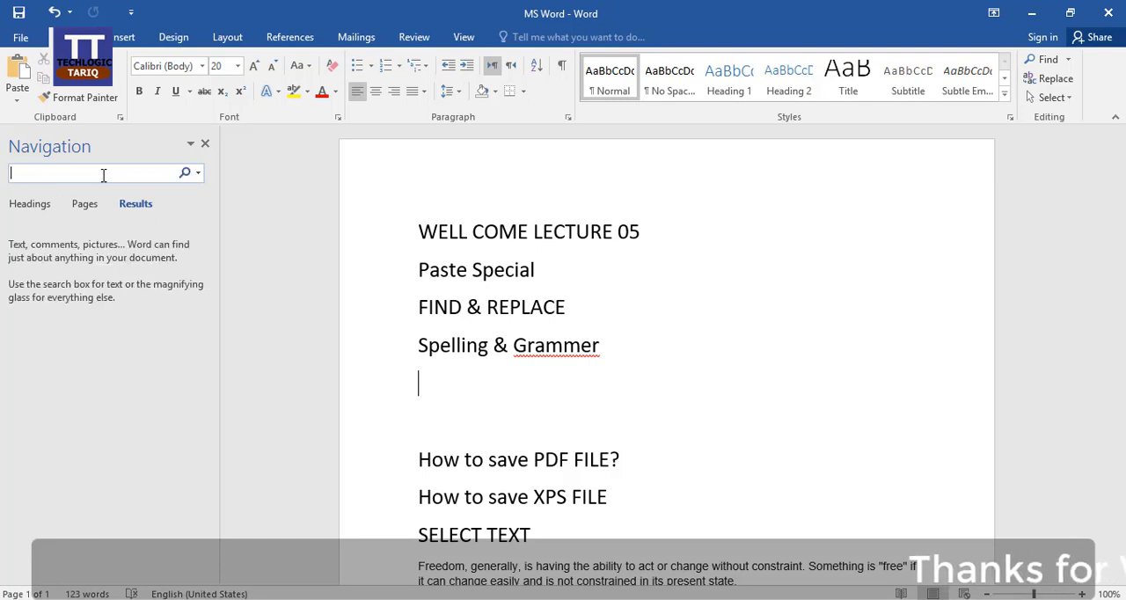
Search the document for "well" from the start of the title line and check the page and heading views
click(419, 232)
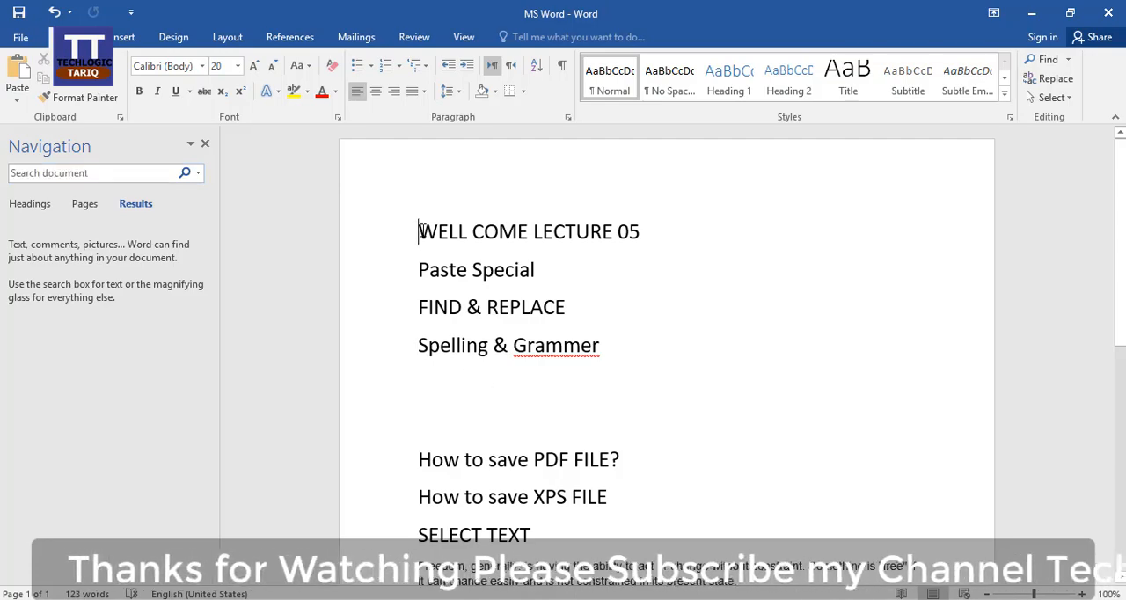
click(138, 175)
text(well)
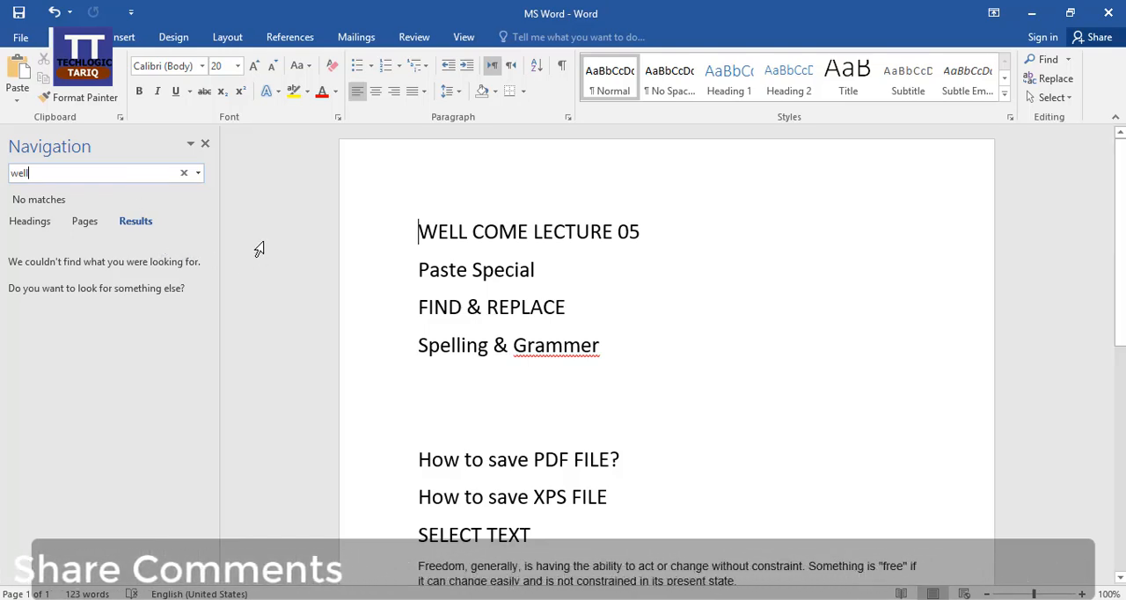
click(85, 222)
click(21, 225)
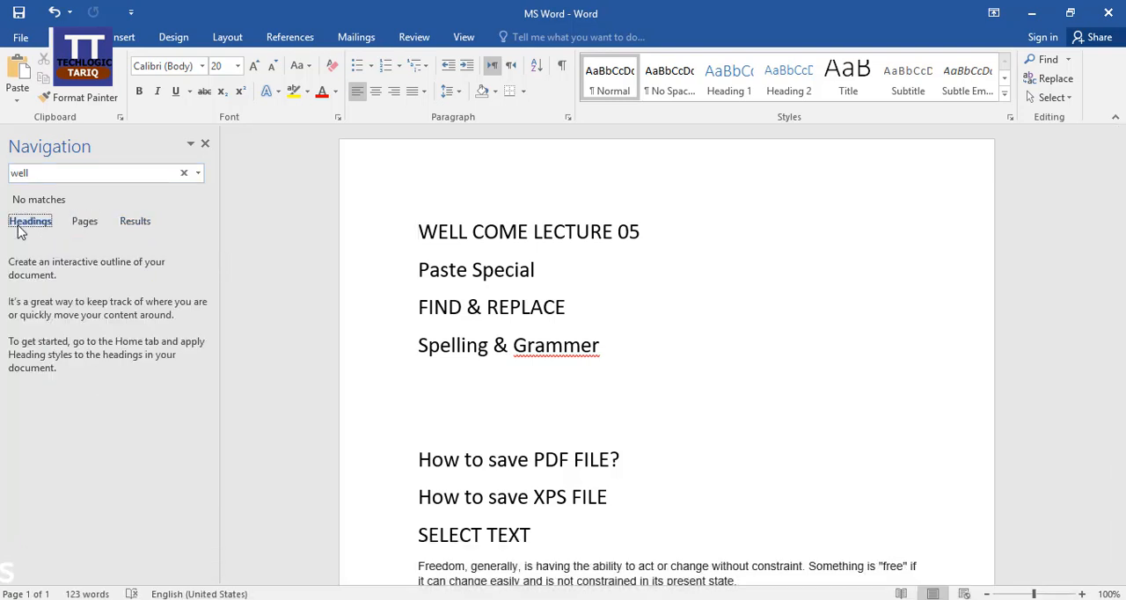
click(82, 171)
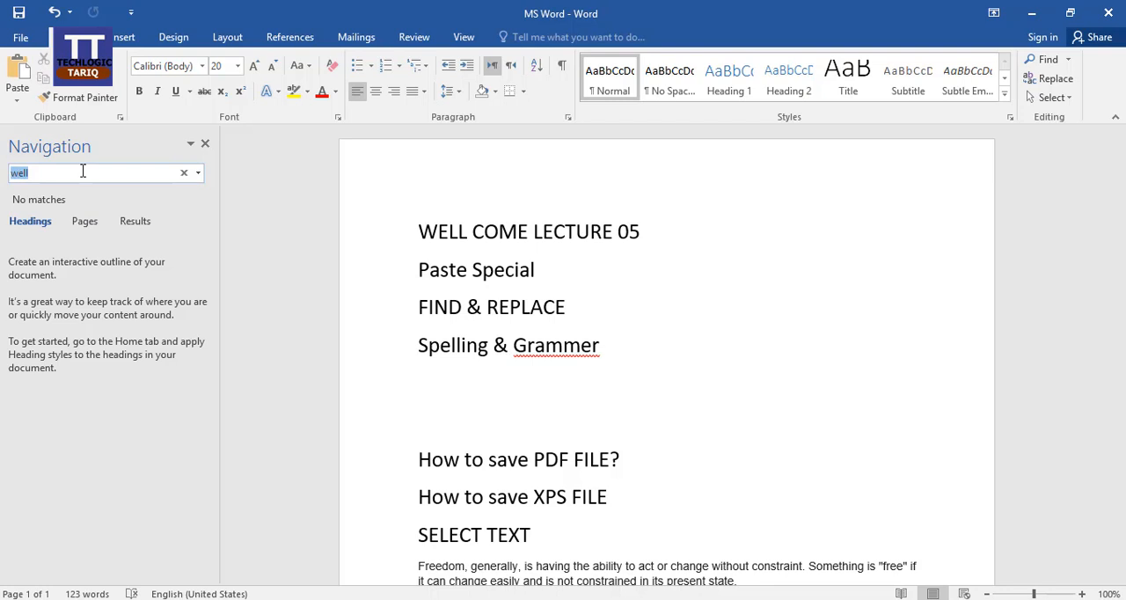
click(190, 143)
click(174, 231)
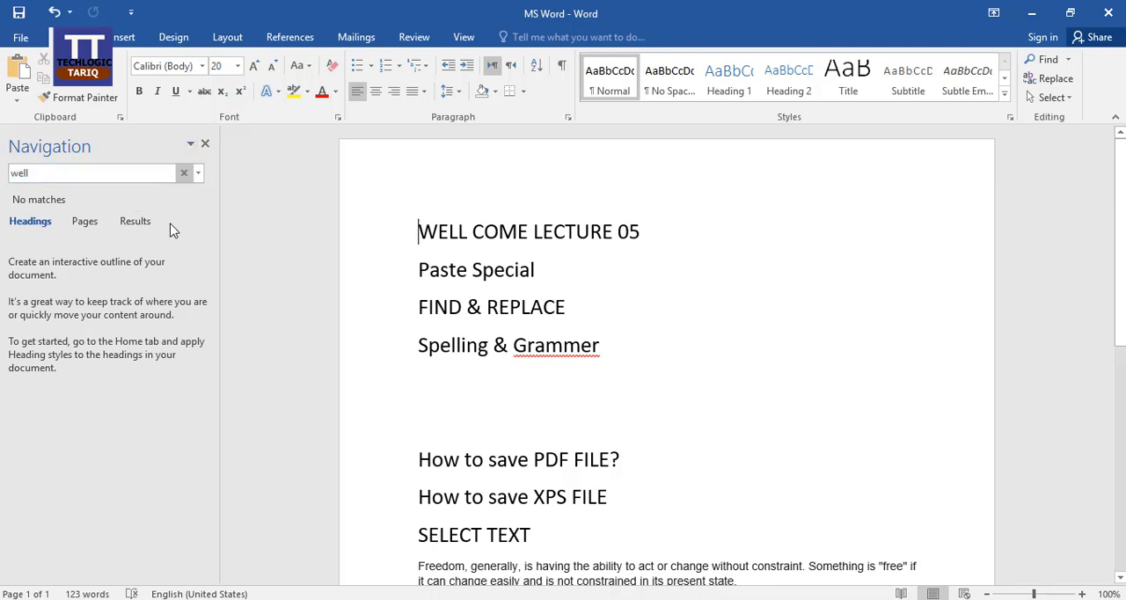
Replace the navigation search term with "find"
click(77, 174)
click(80, 173)
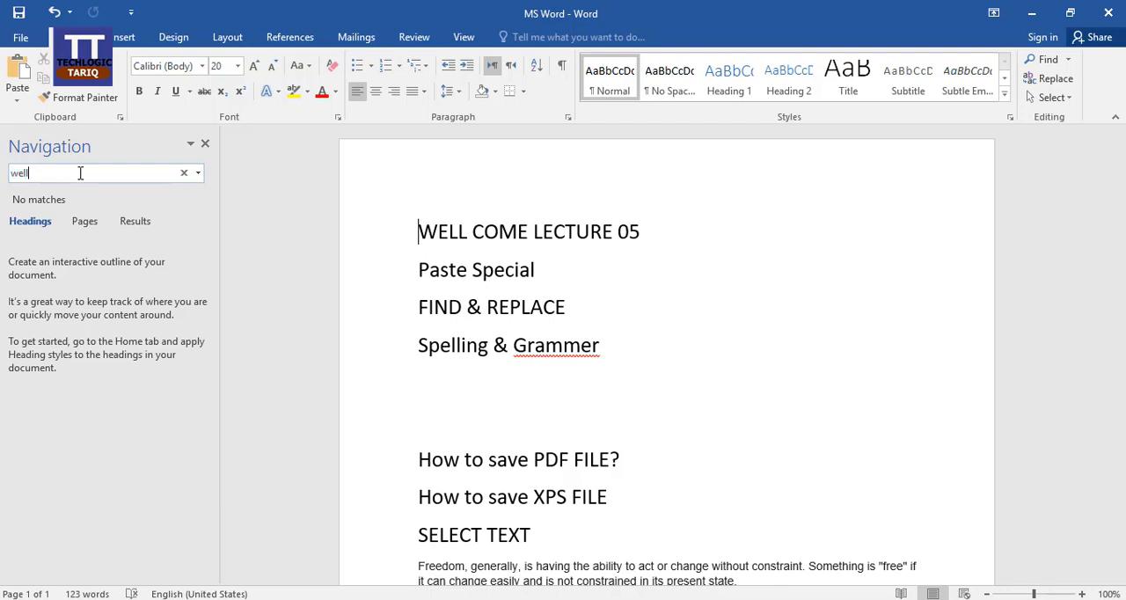
key(BackSpace)
key(BackSpace)
key(BackSpace)
key(BackSpace)
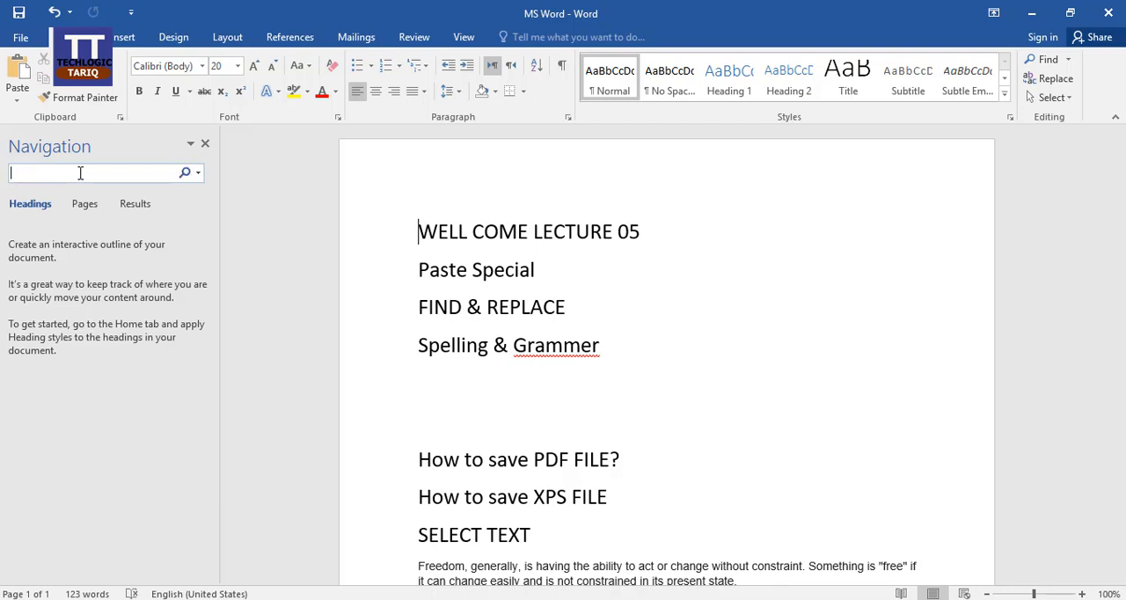
text(fin)
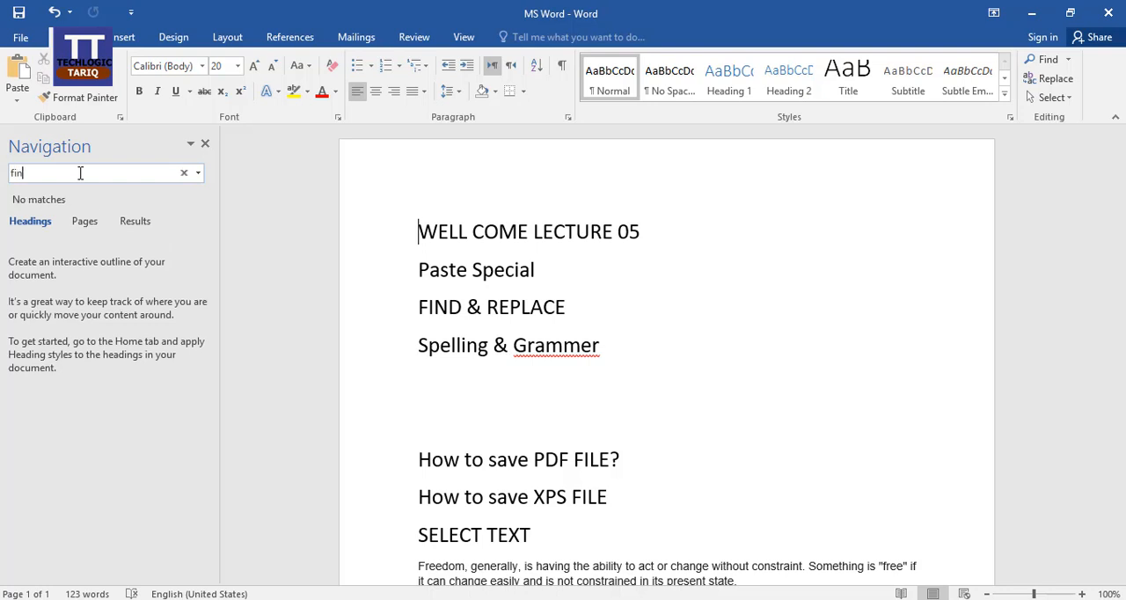
text(t)
key(BackSpace)
text(d)
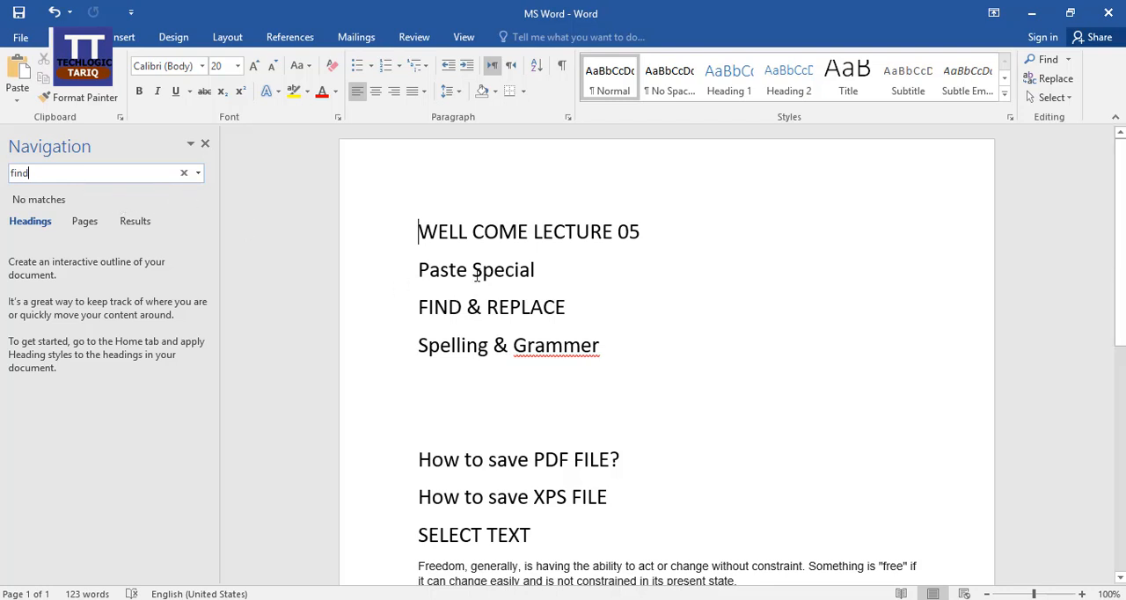
Repeat the search for "find" from the start of "FIND & REPLACE", check the page and result views, and close the search
click(421, 300)
click(82, 176)
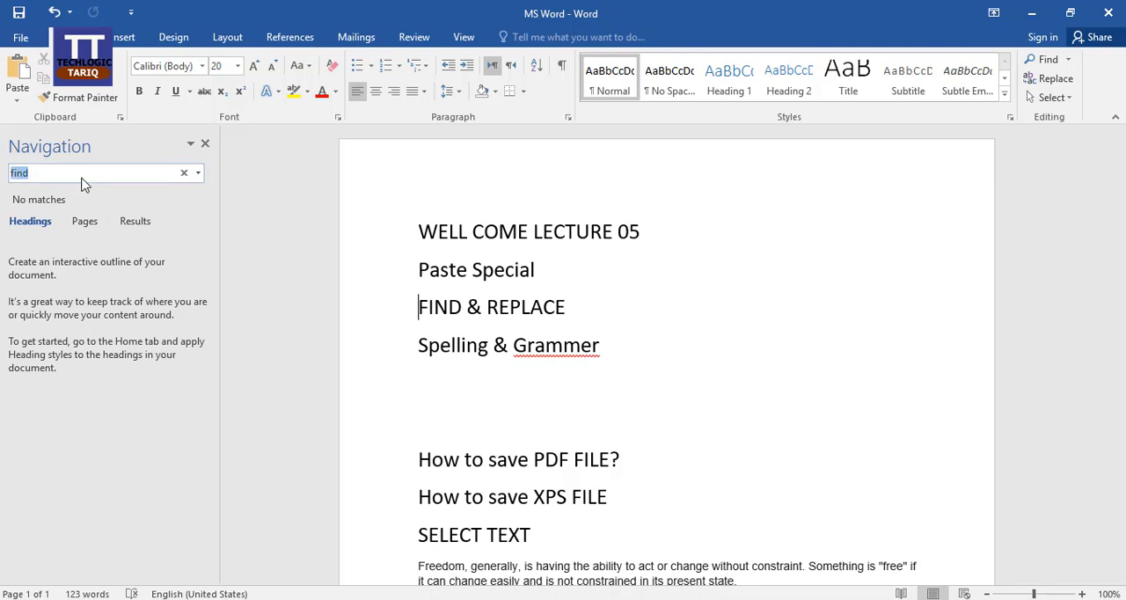
key(BackSpace)
text(fin)
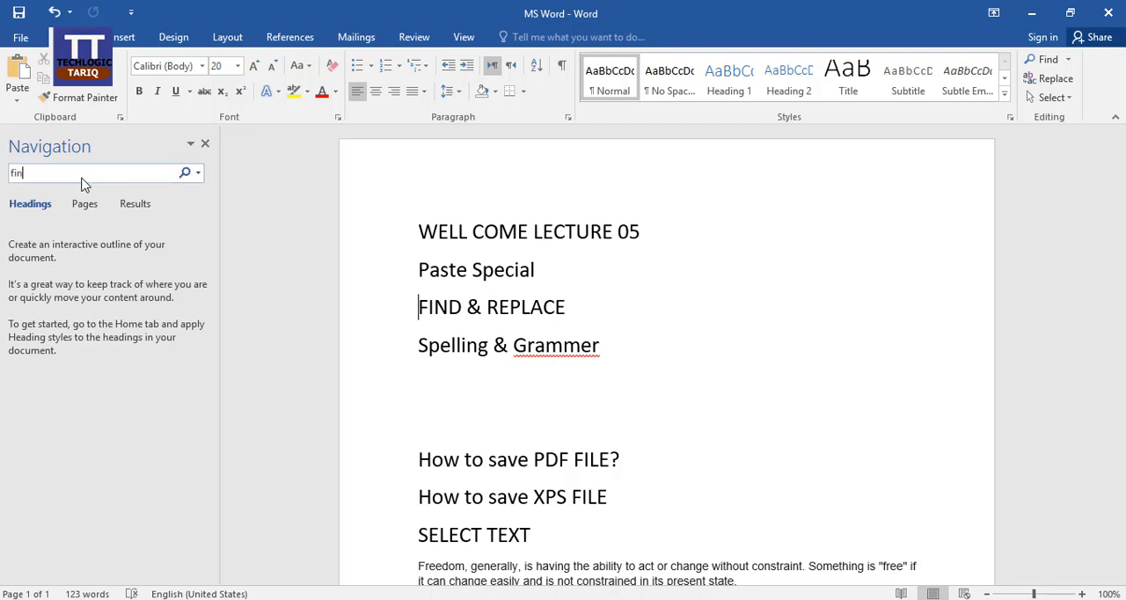
text(d)
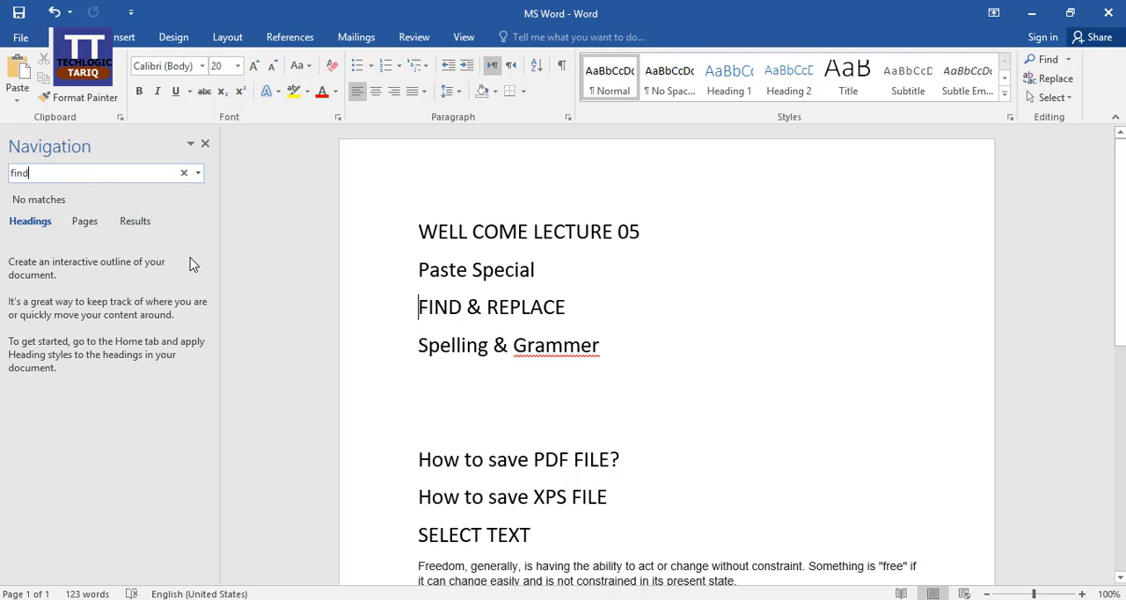
click(83, 224)
click(131, 223)
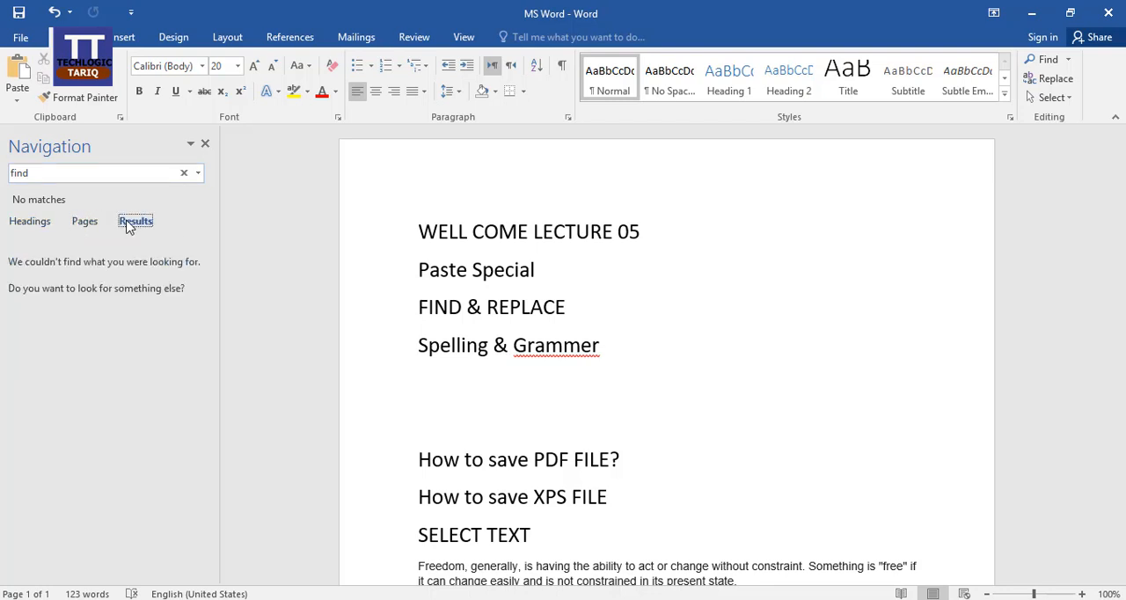
click(114, 177)
click(114, 177)
click(206, 145)
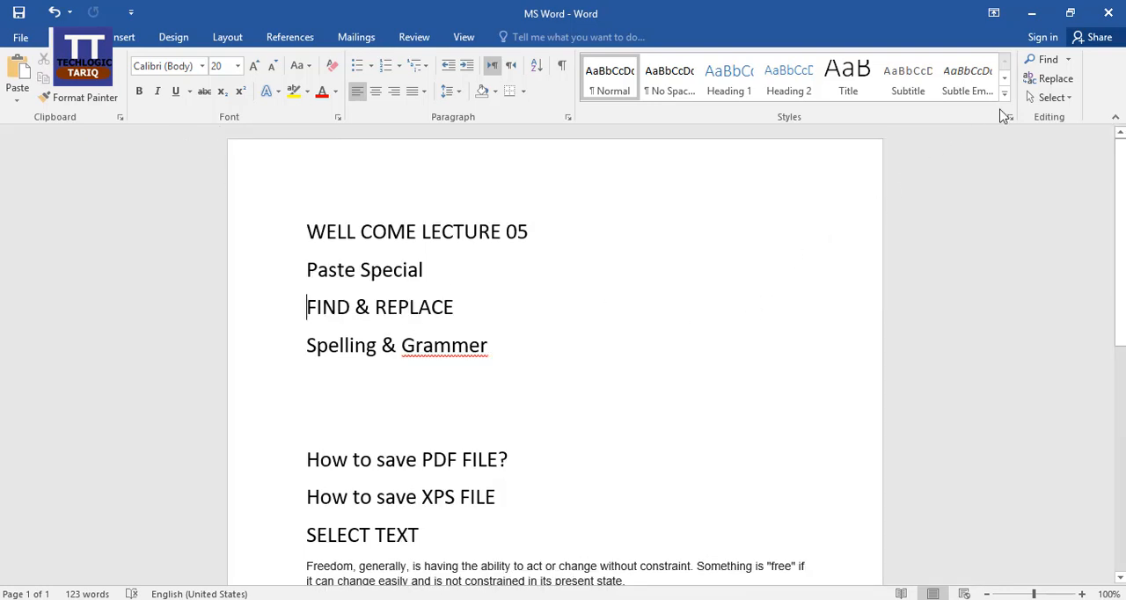
Turn off Match case in the Advanced Find options, close them and reopen the navigation search
click(1069, 60)
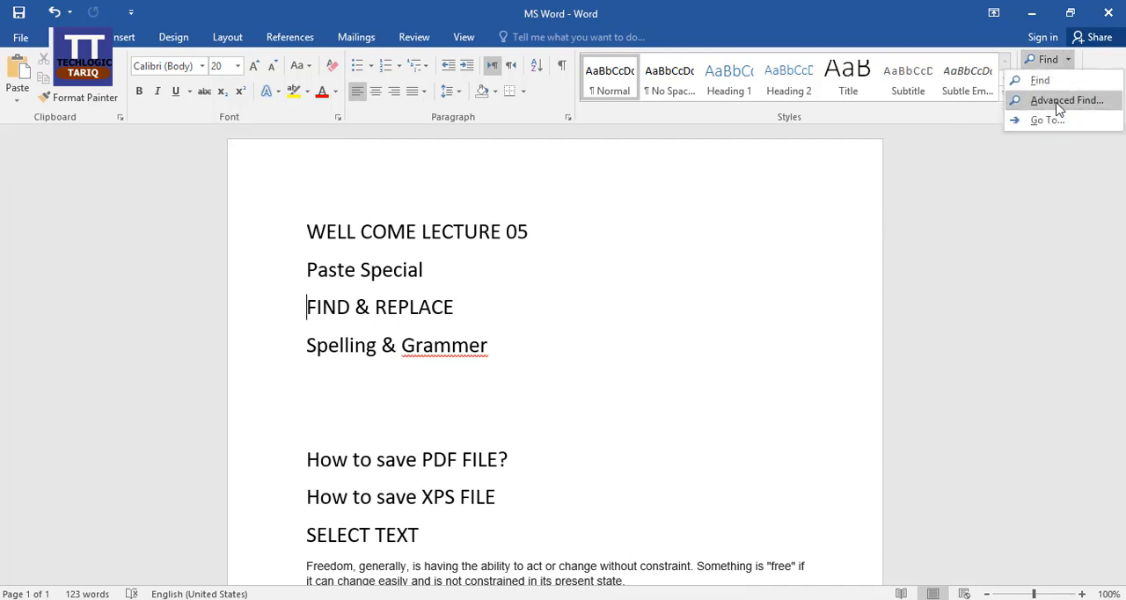
click(1060, 101)
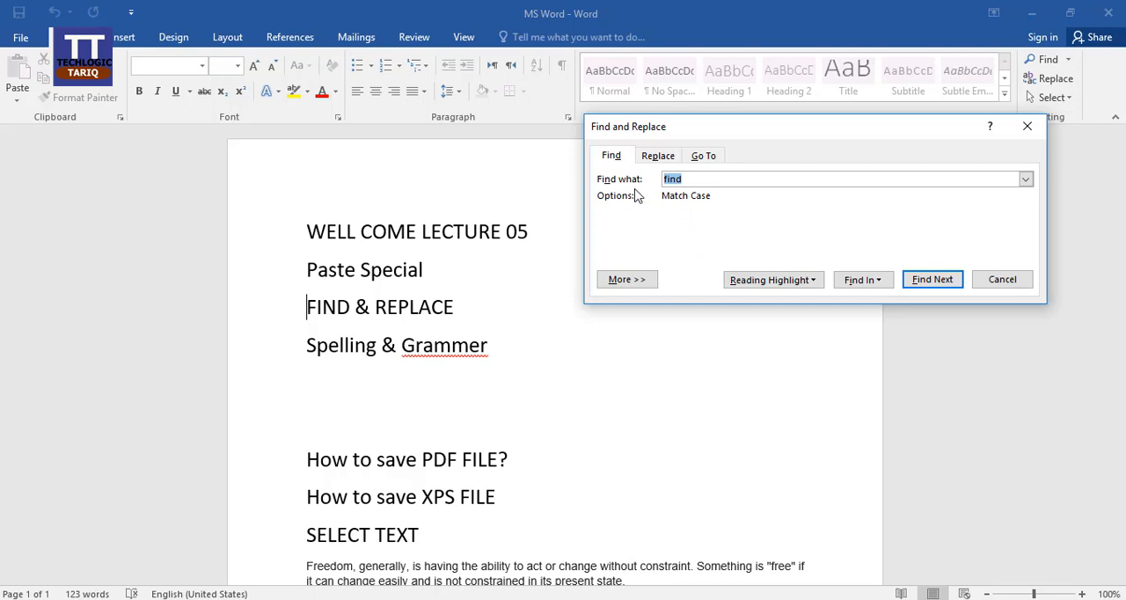
click(635, 278)
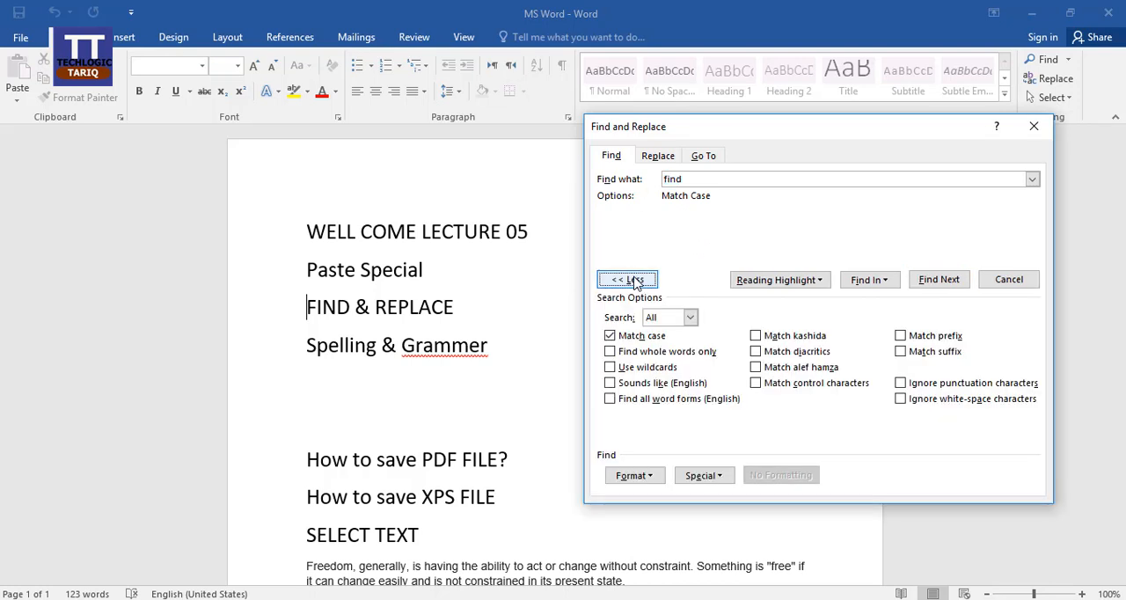
click(611, 335)
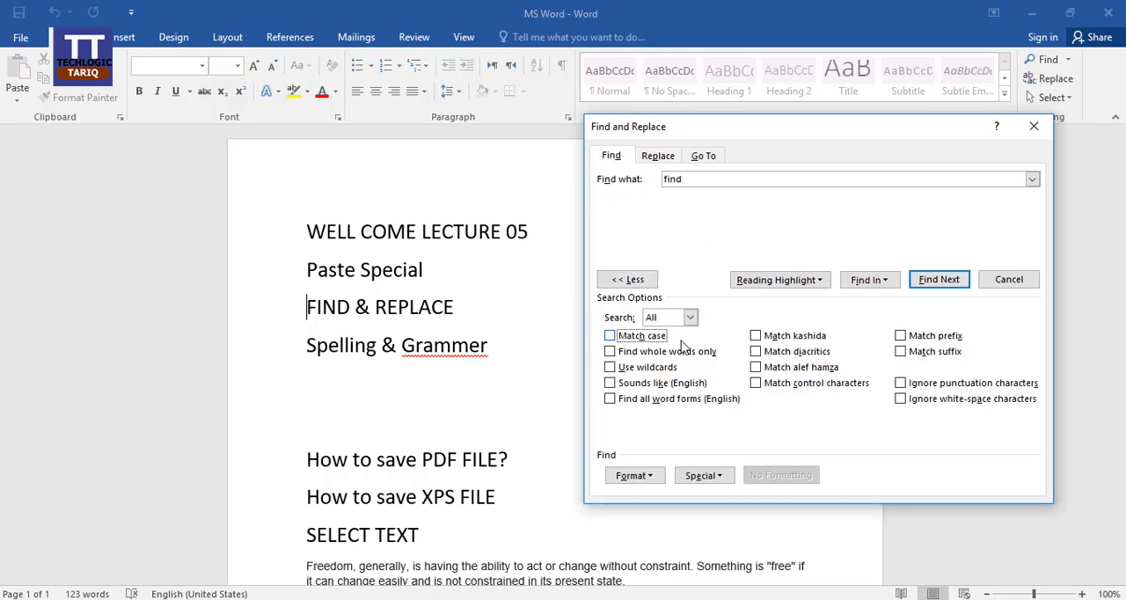
click(1034, 128)
click(1047, 59)
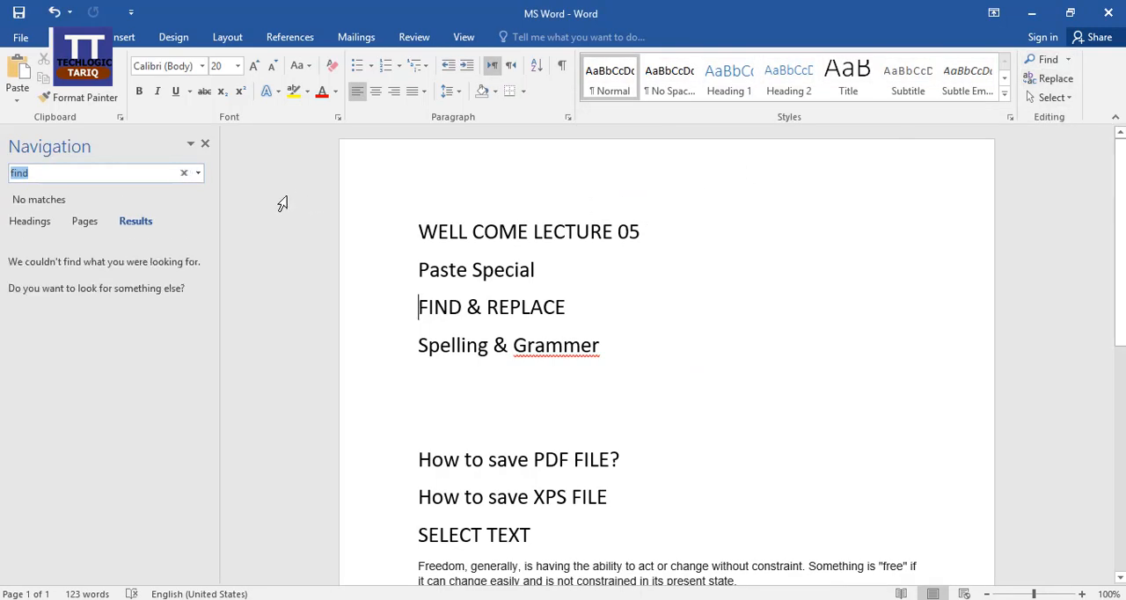
Replace the navigation search term with "well" and close the search
click(89, 173)
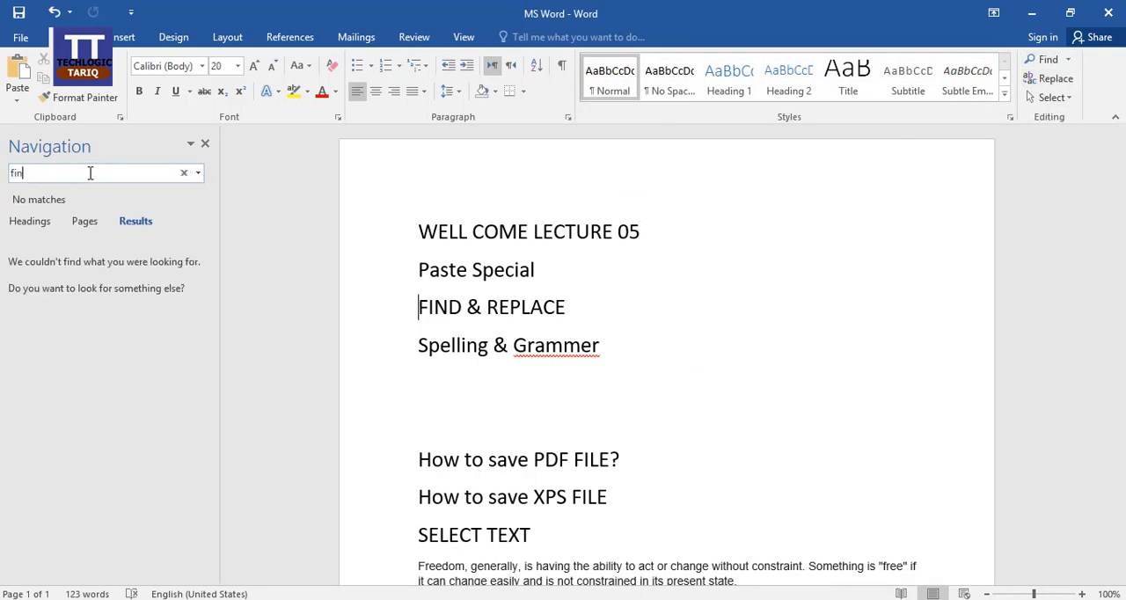
text(well)
click(205, 145)
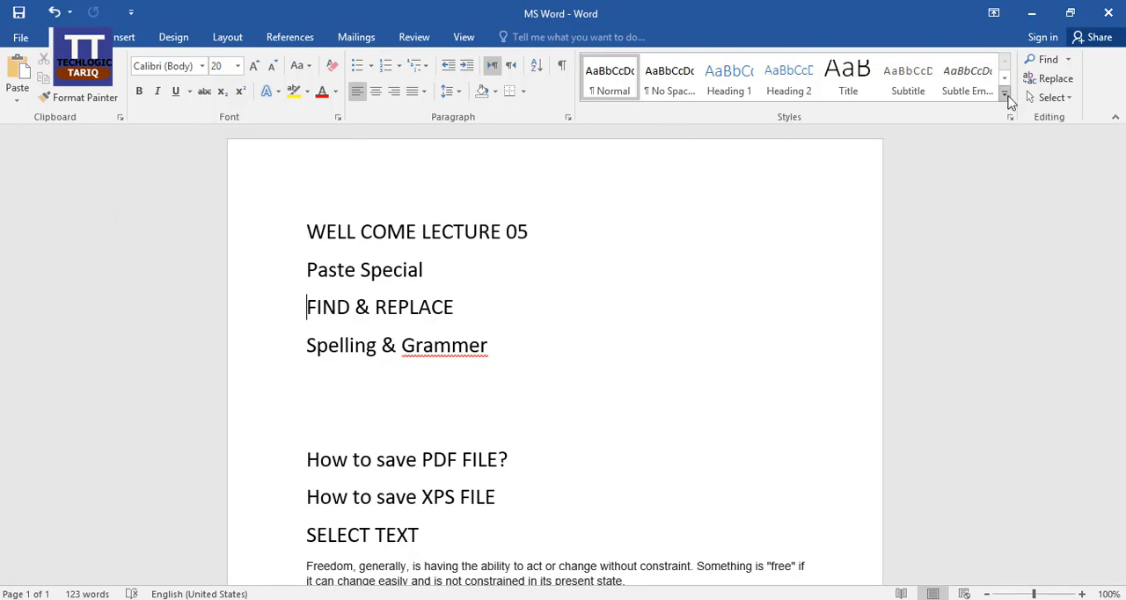
Retry the navigation search for "well", including from the end of the "Spelling & Grammer" line, and close it each time
click(1068, 59)
click(1042, 81)
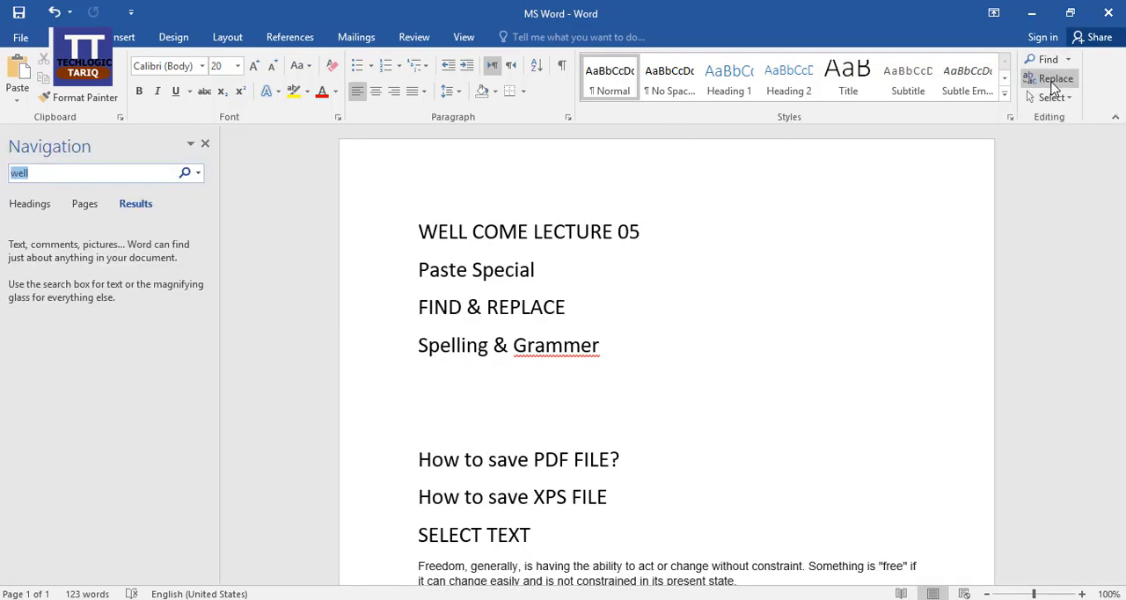
click(205, 144)
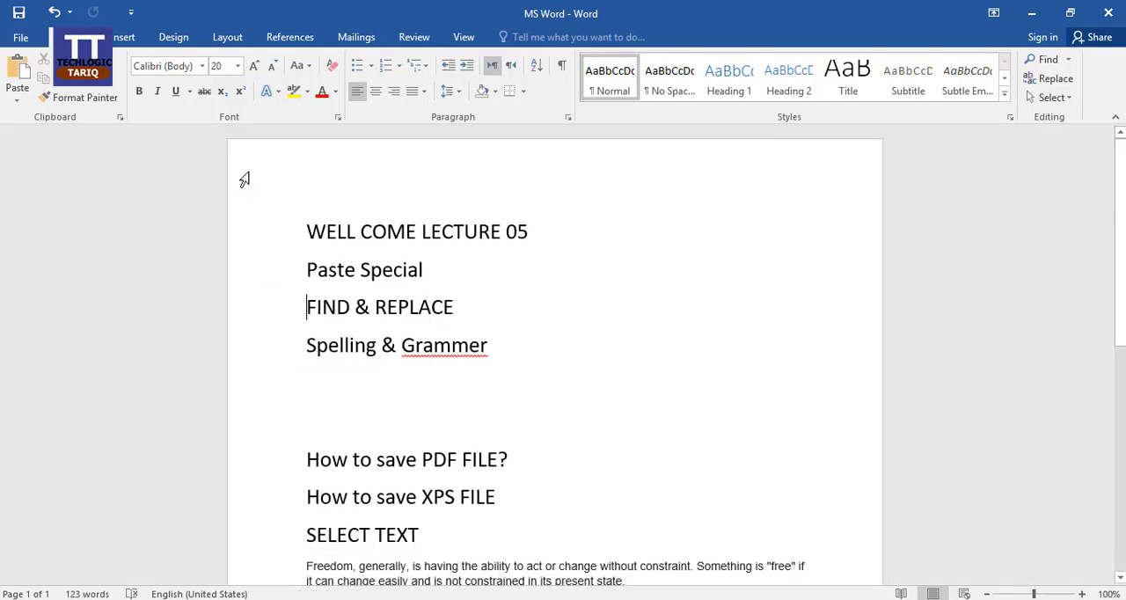
key(ctrl+f)
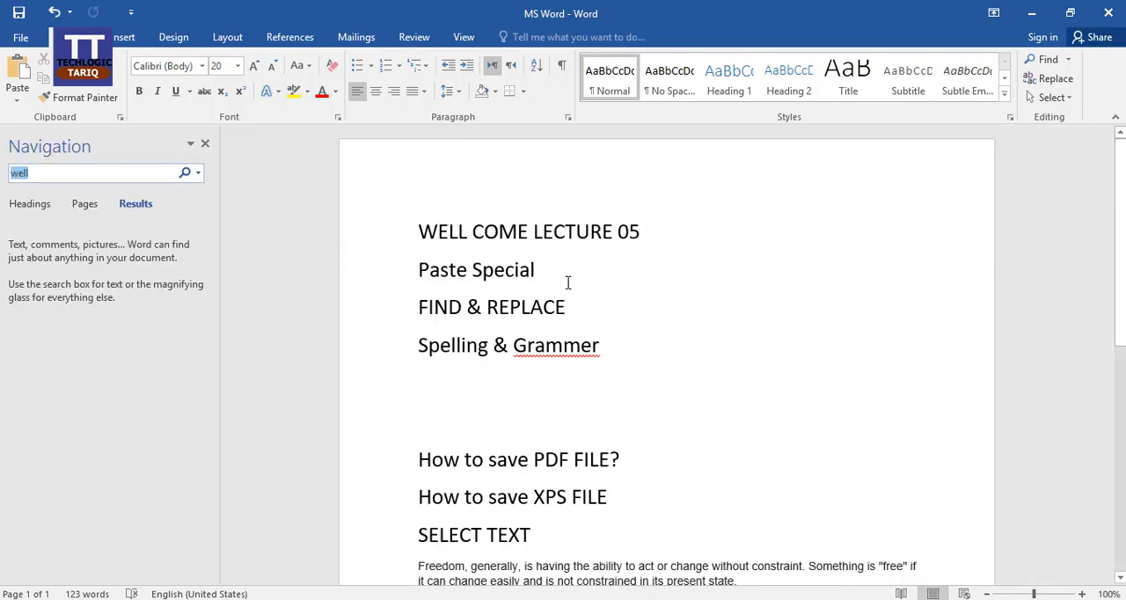
click(205, 144)
click(501, 356)
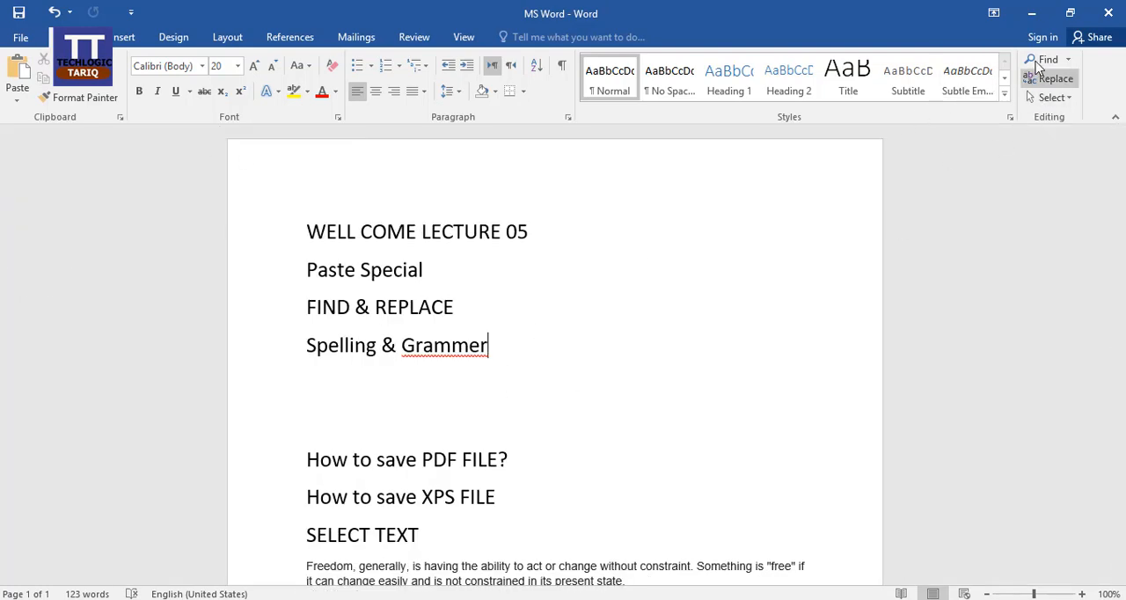
click(1068, 59)
click(1060, 83)
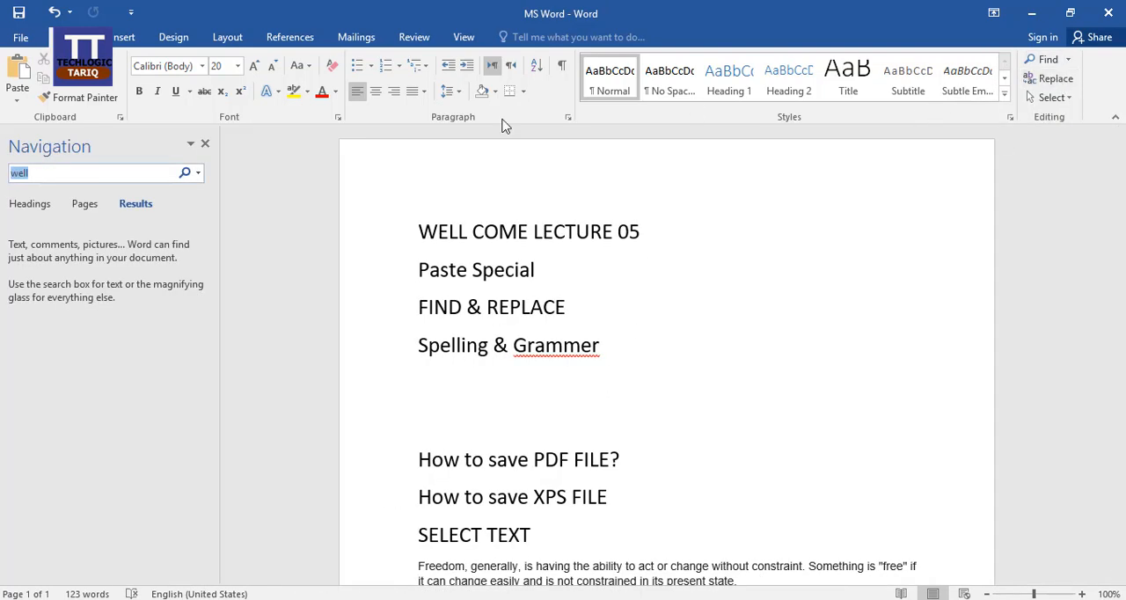
click(205, 145)
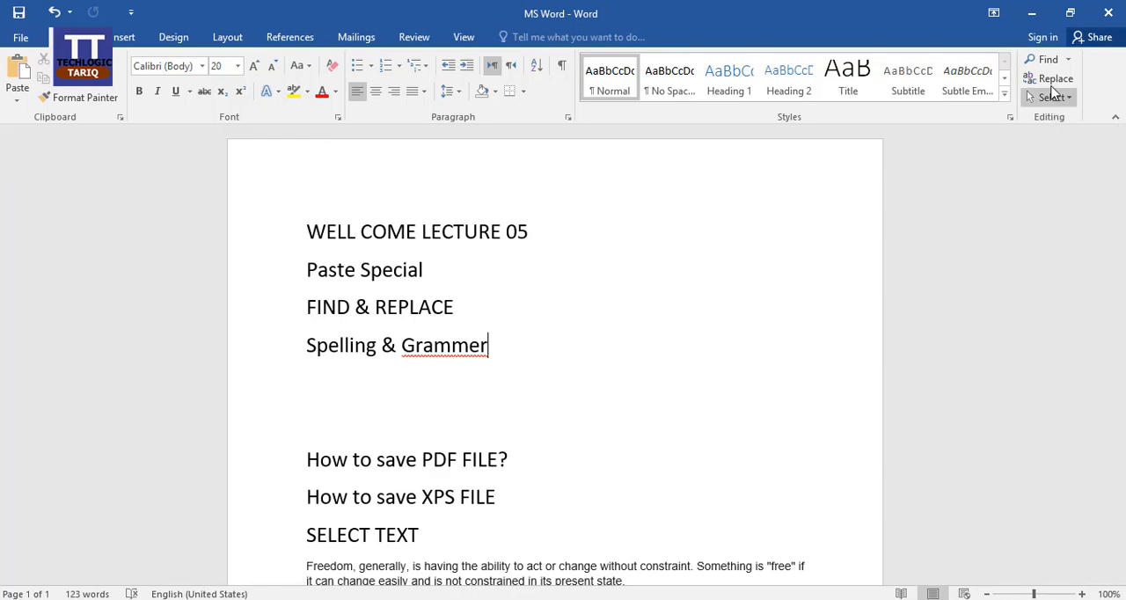
Turn off Match case in Advanced Find, find the next "well" in the document and close the dialog
click(1066, 59)
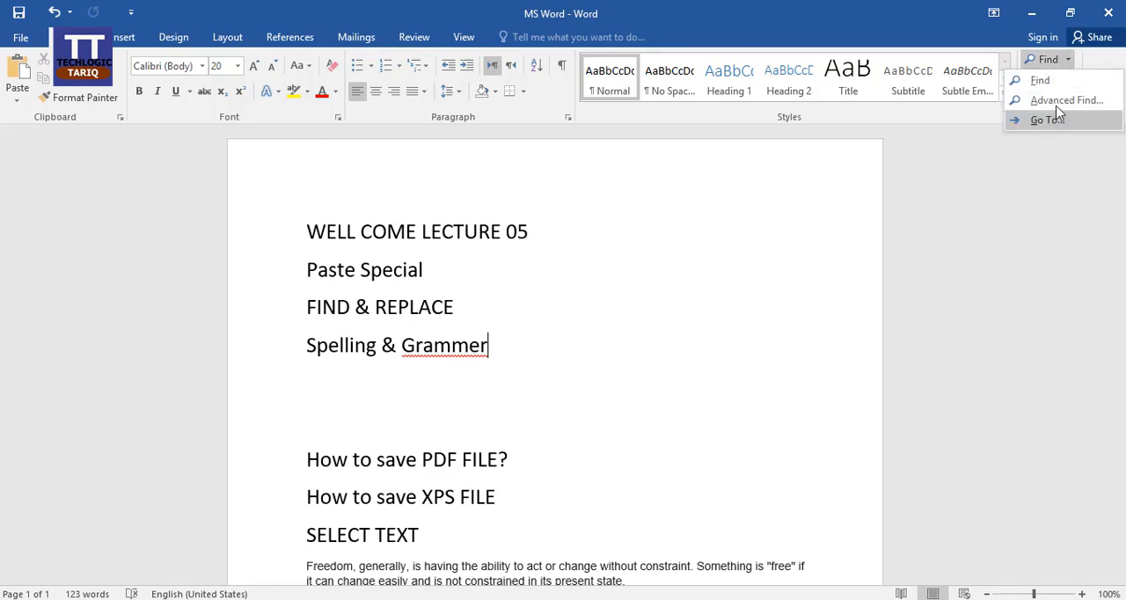
click(1059, 101)
click(609, 336)
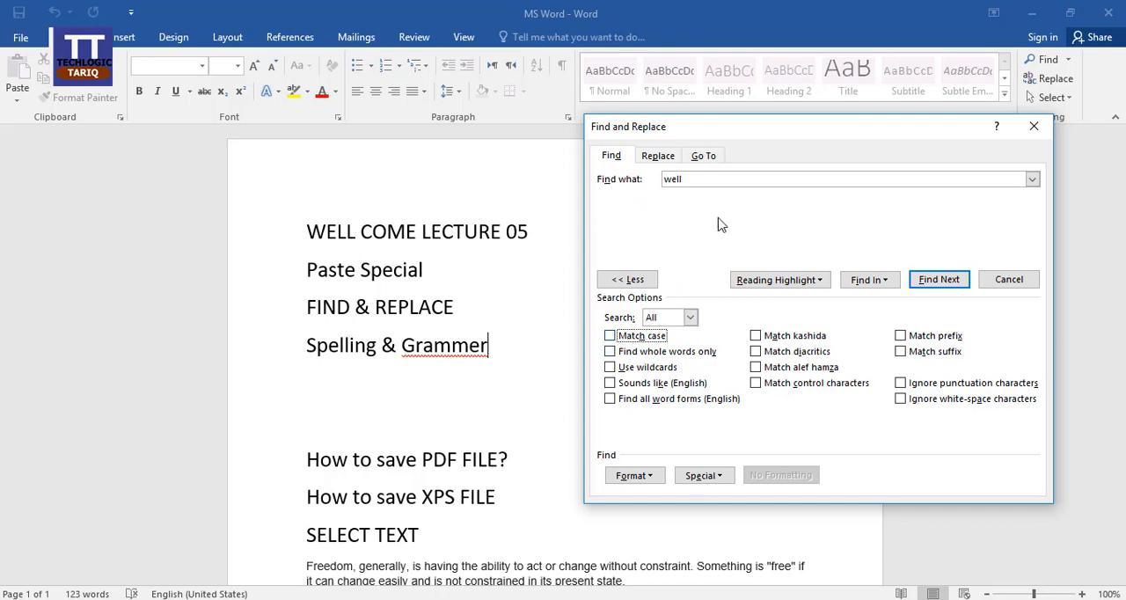
drag(710, 181, 660, 181)
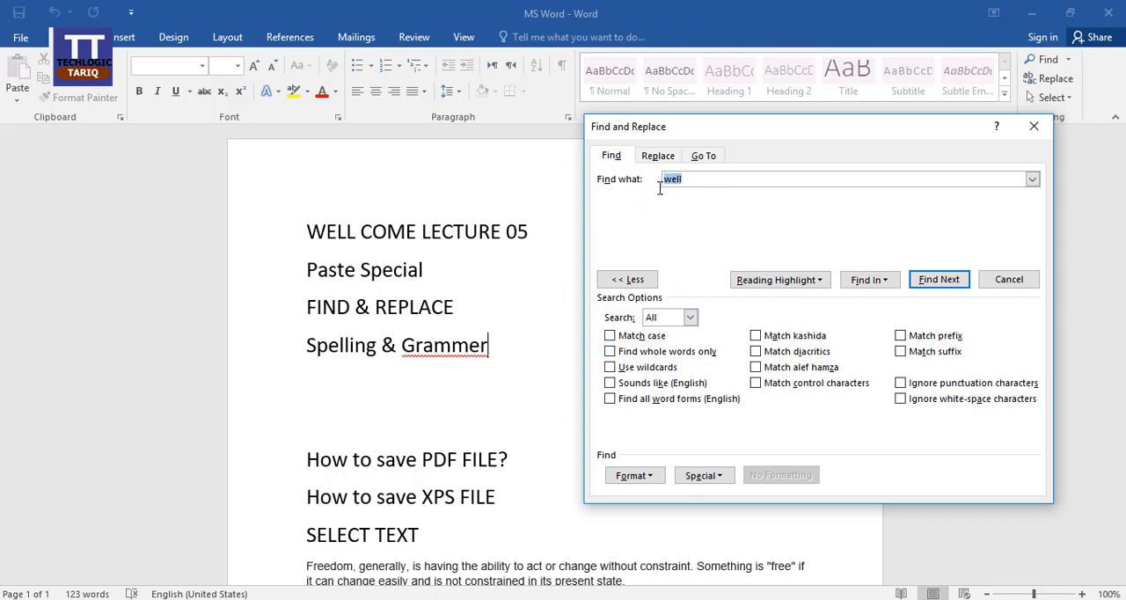
click(939, 281)
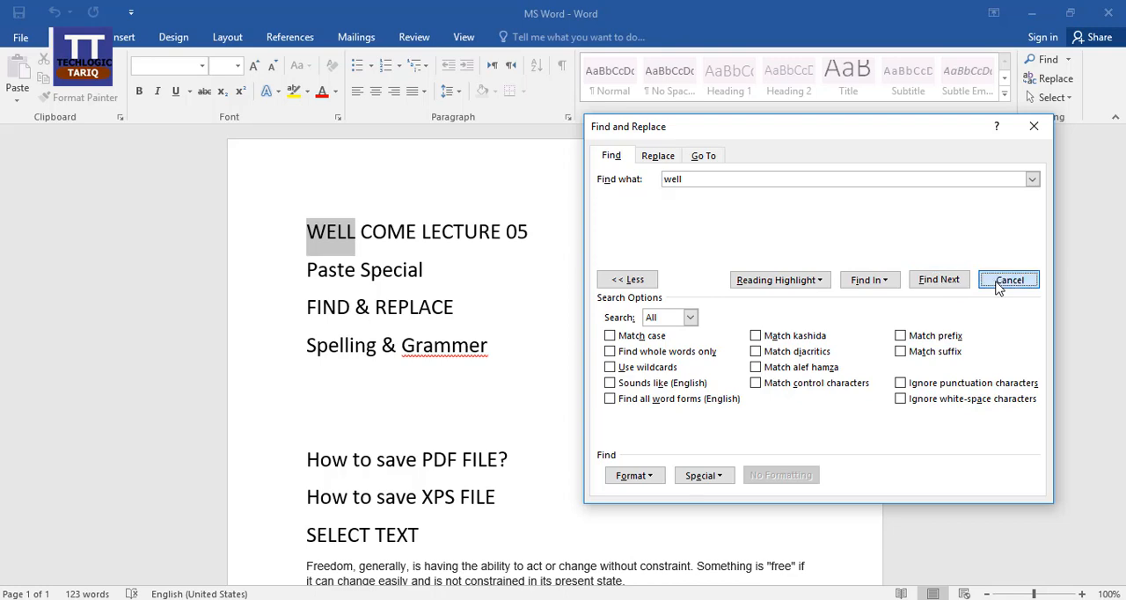
click(1000, 283)
Place the cursor at the end of the "Paste Special" line and search the document for "well" again in the navigation search
click(784, 259)
key(ctrl+f)
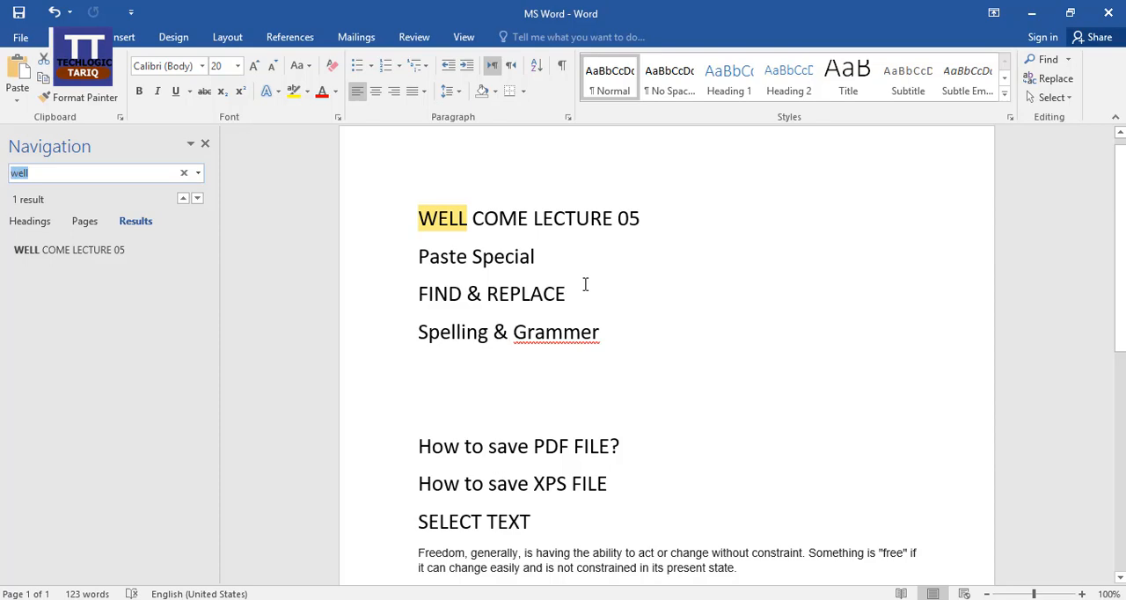
click(206, 144)
click(1045, 62)
click(71, 173)
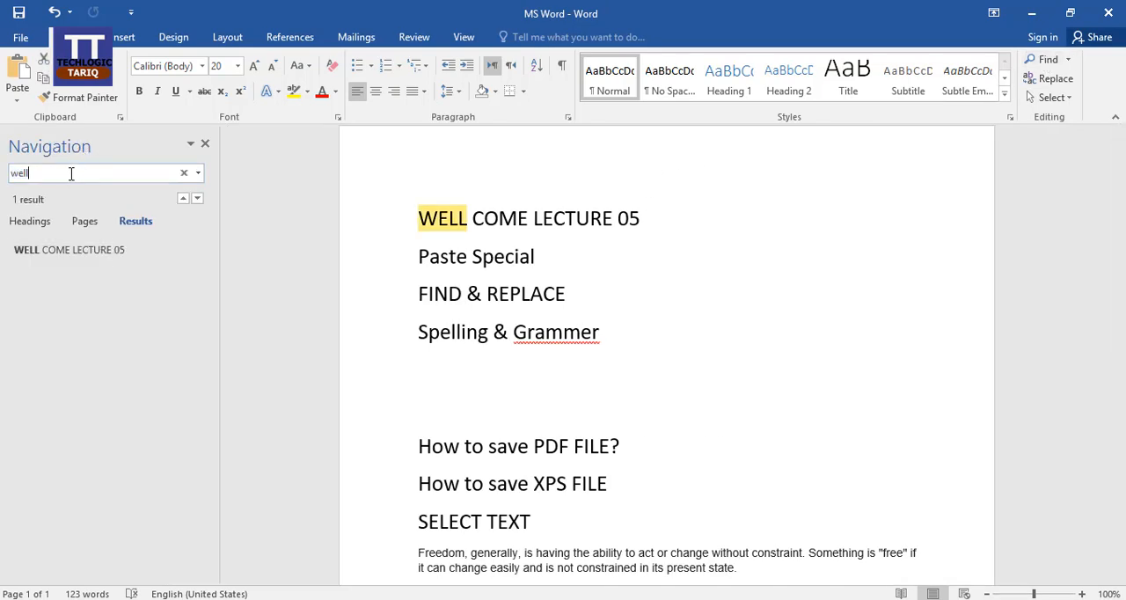
key(BackSpace)
key(BackSpace)
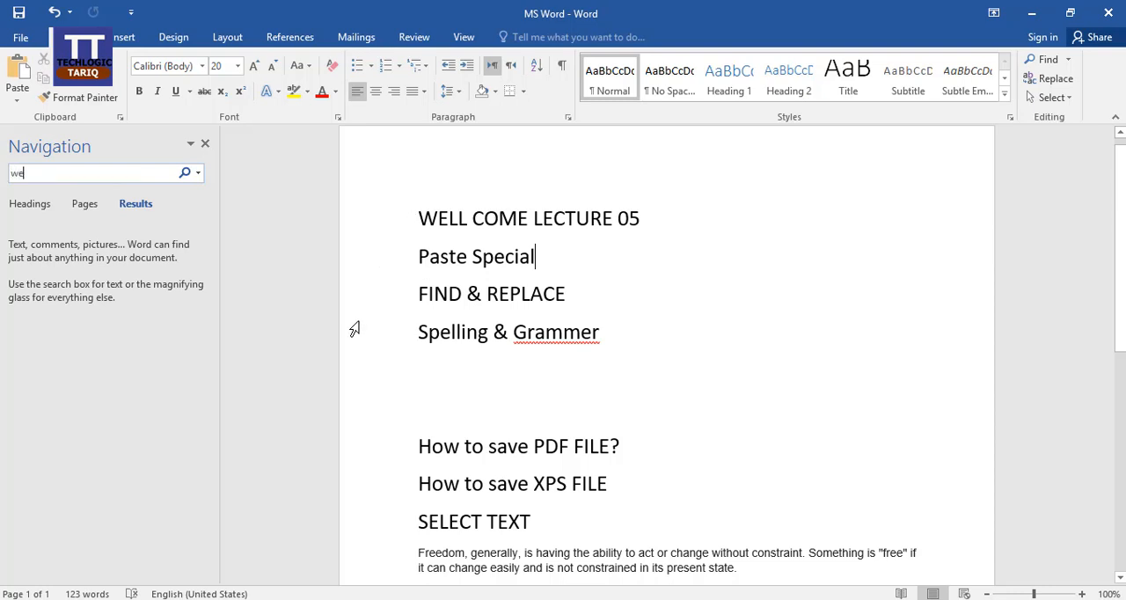
text(ll)
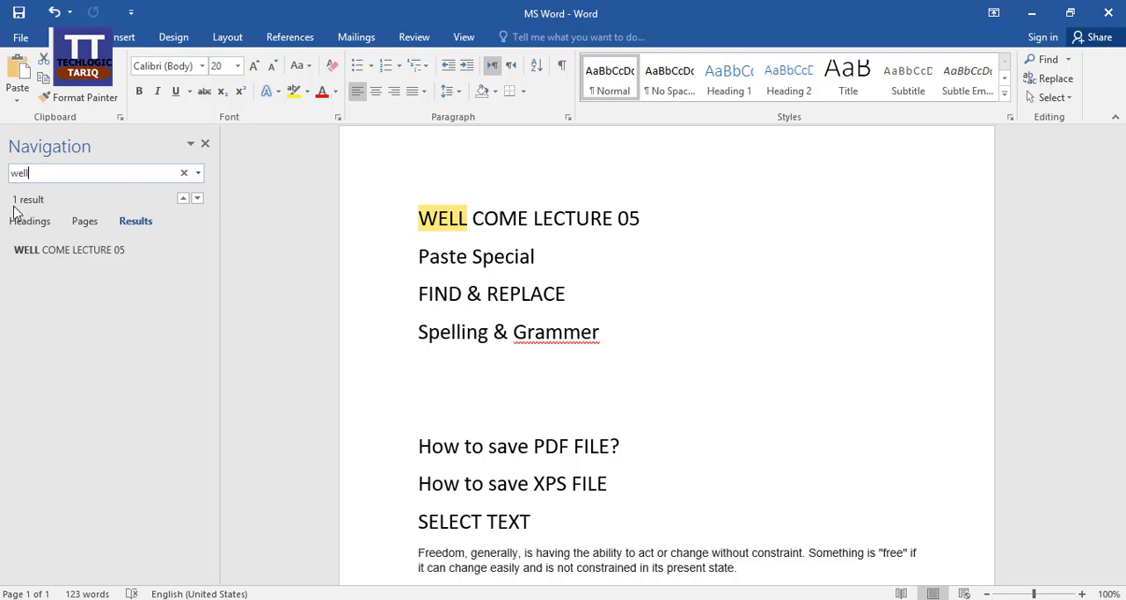
Search the document for "how"
scroll(625, 296, down, 2)
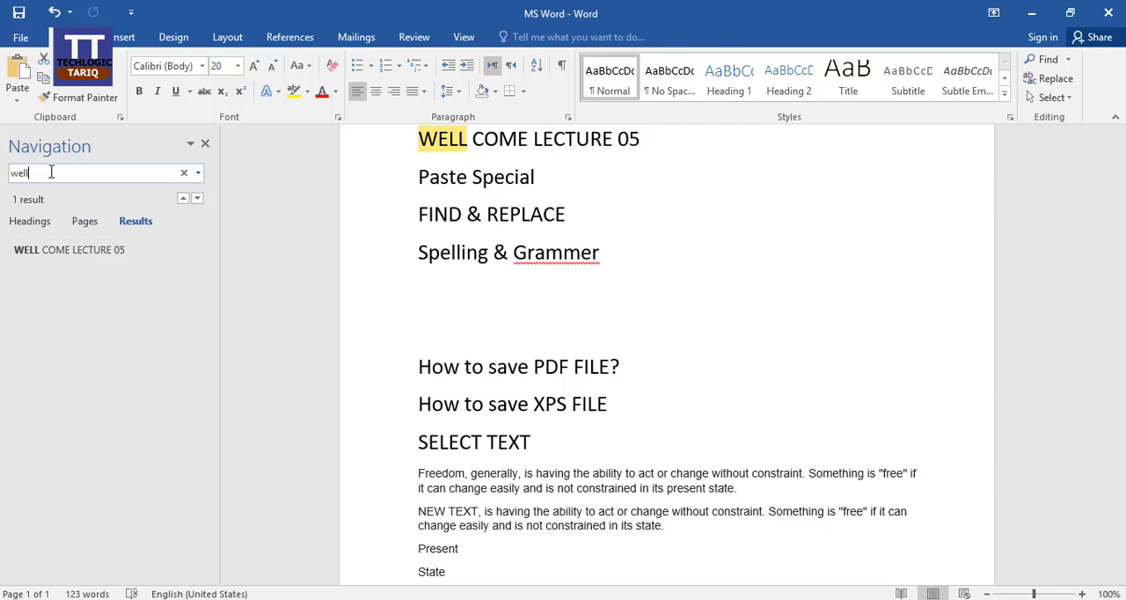
text(h)
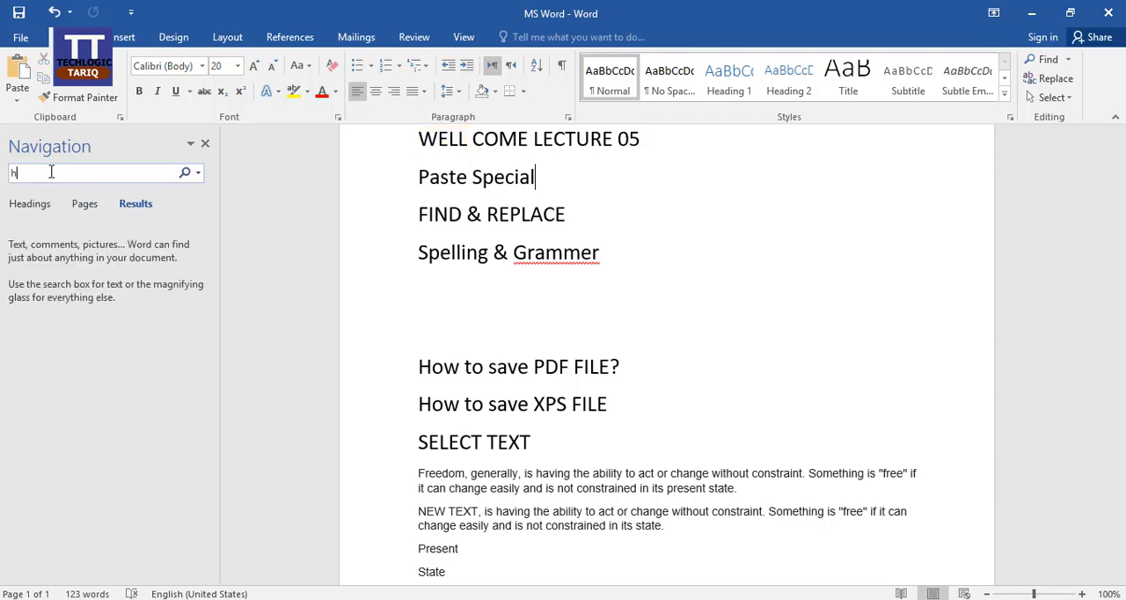
text(ow)
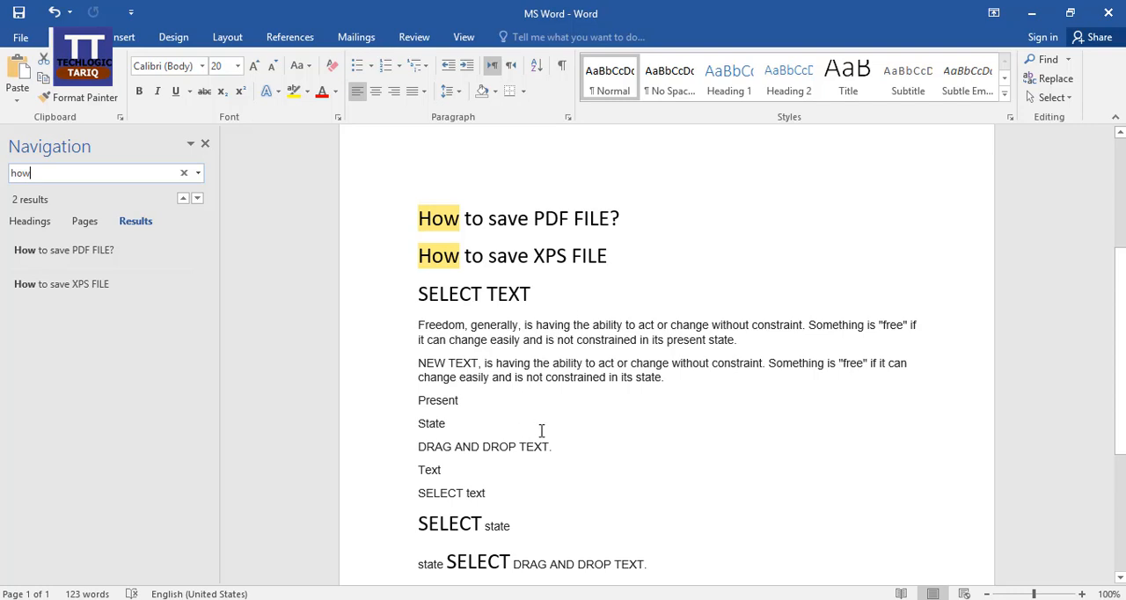
Search for "text" from the end of the "SELECT text" line, examine the highlighted matches, repeat the search and close it
click(443, 469)
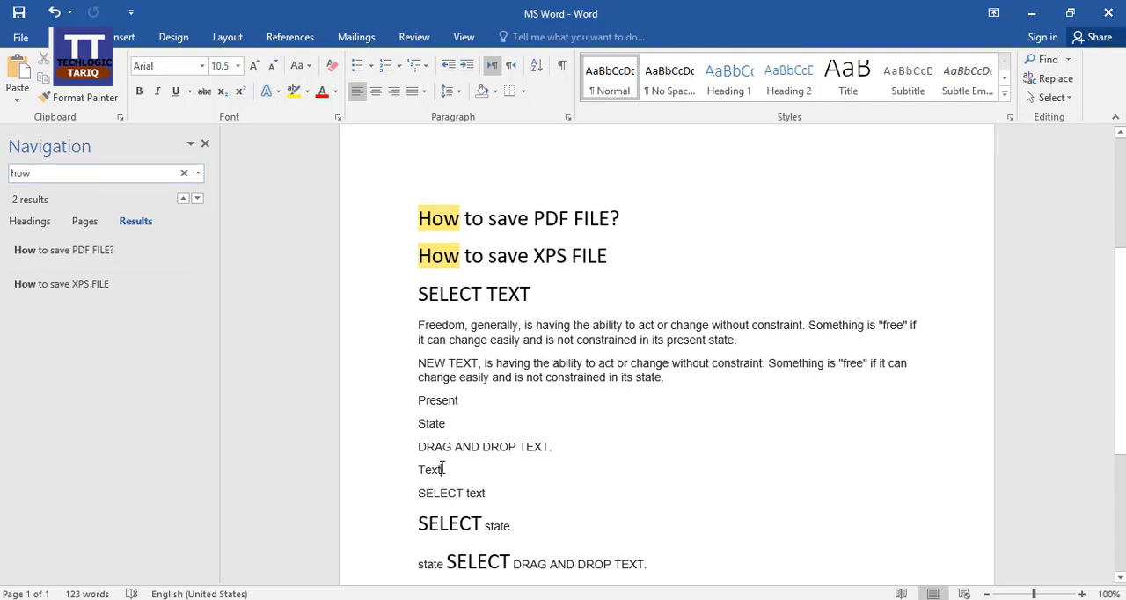
click(488, 492)
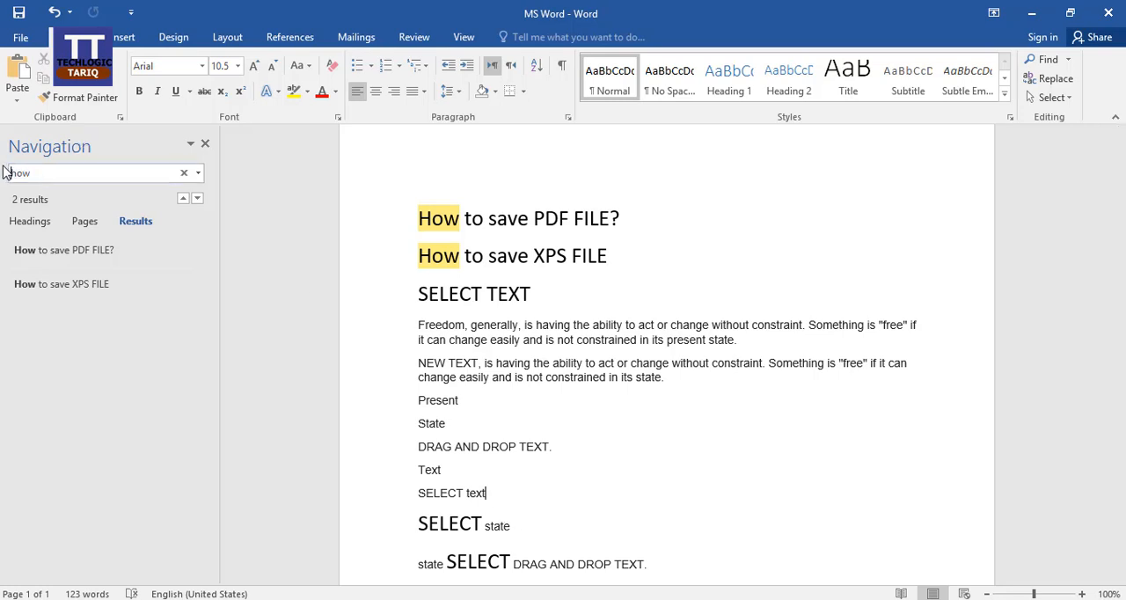
drag(34, 173, 7, 174)
text(text)
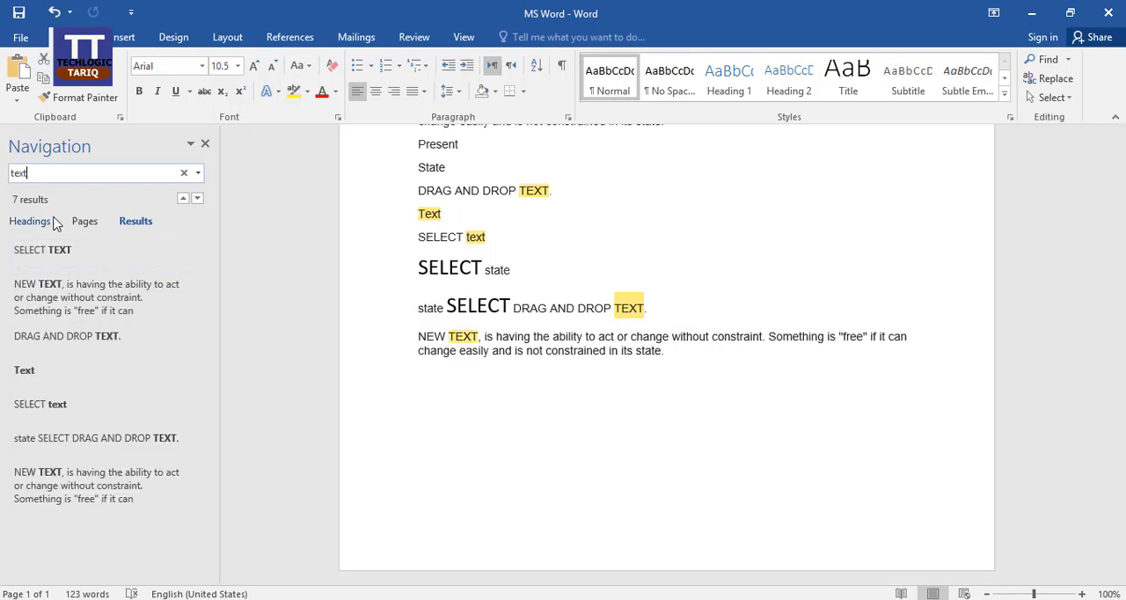
scroll(612, 432, up, 1)
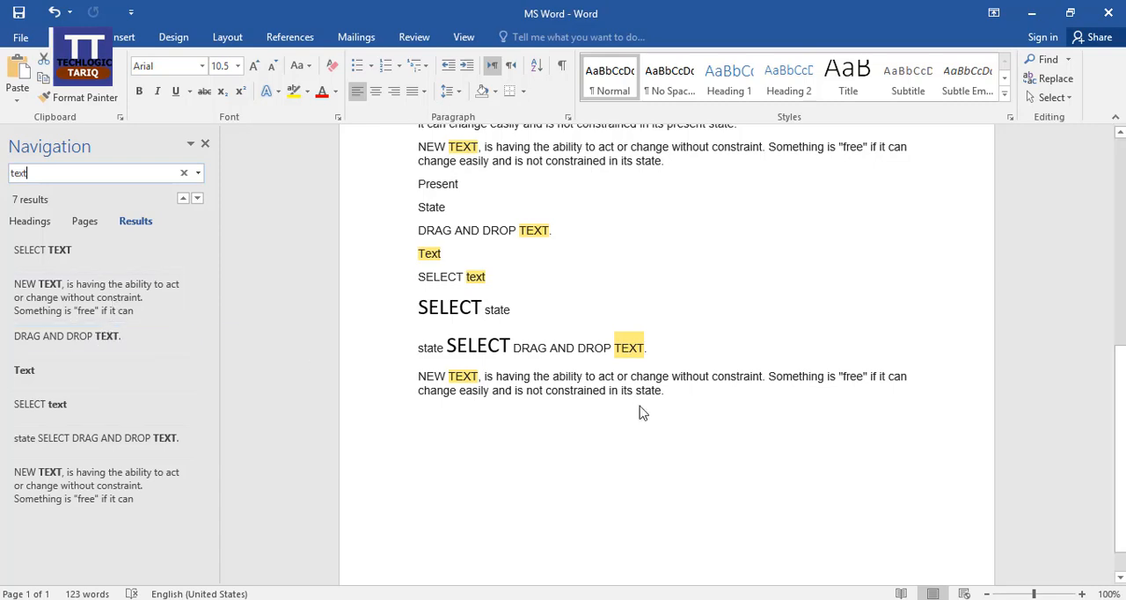
scroll(640, 405, up, 3)
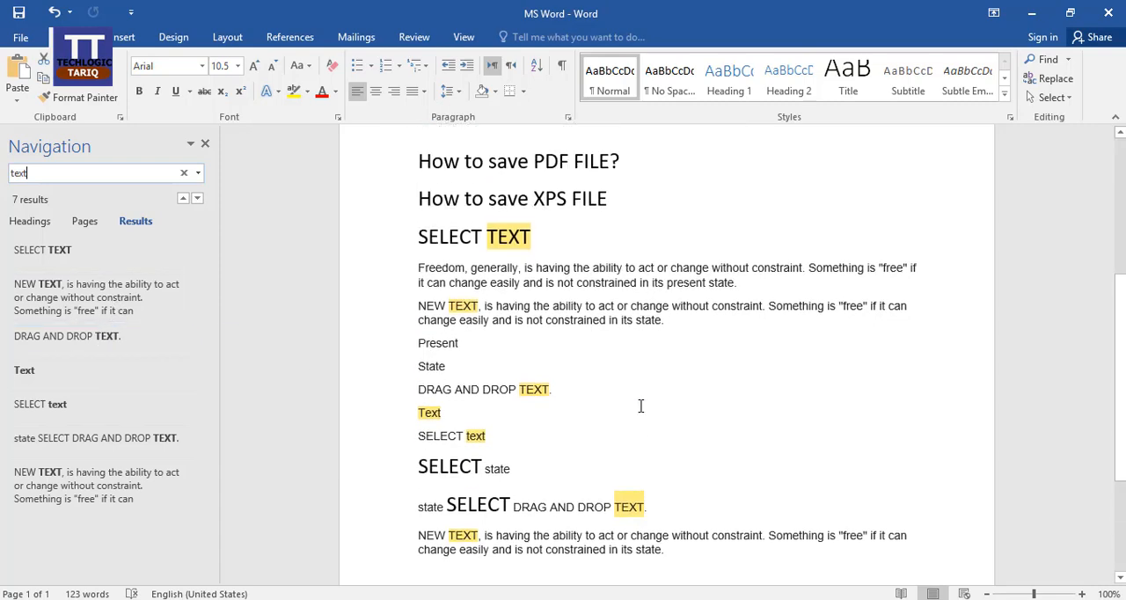
click(205, 143)
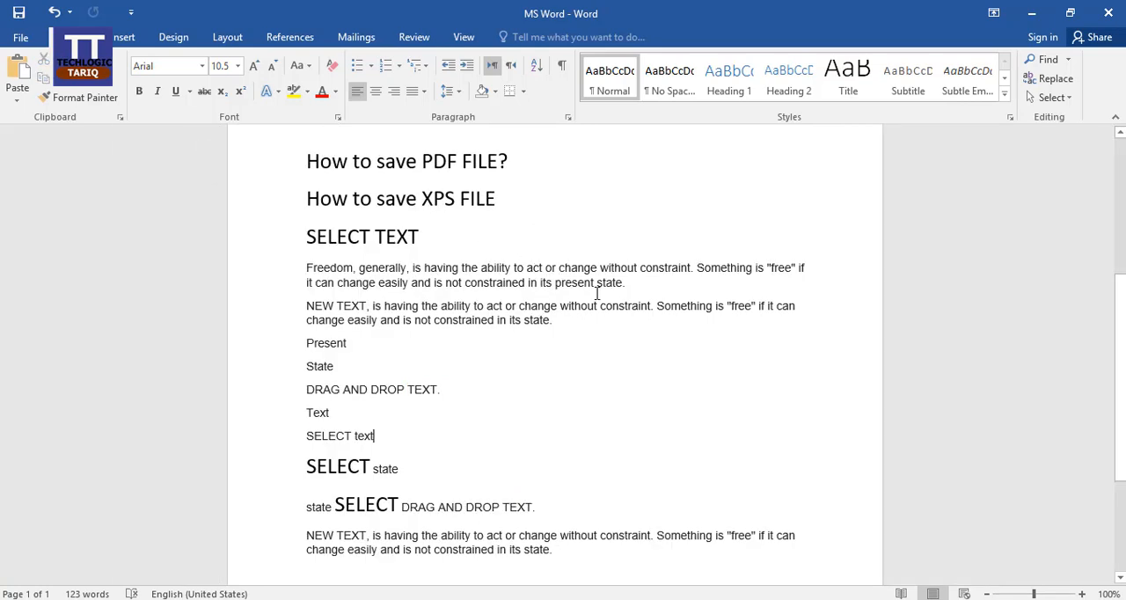
key(ctrl+f)
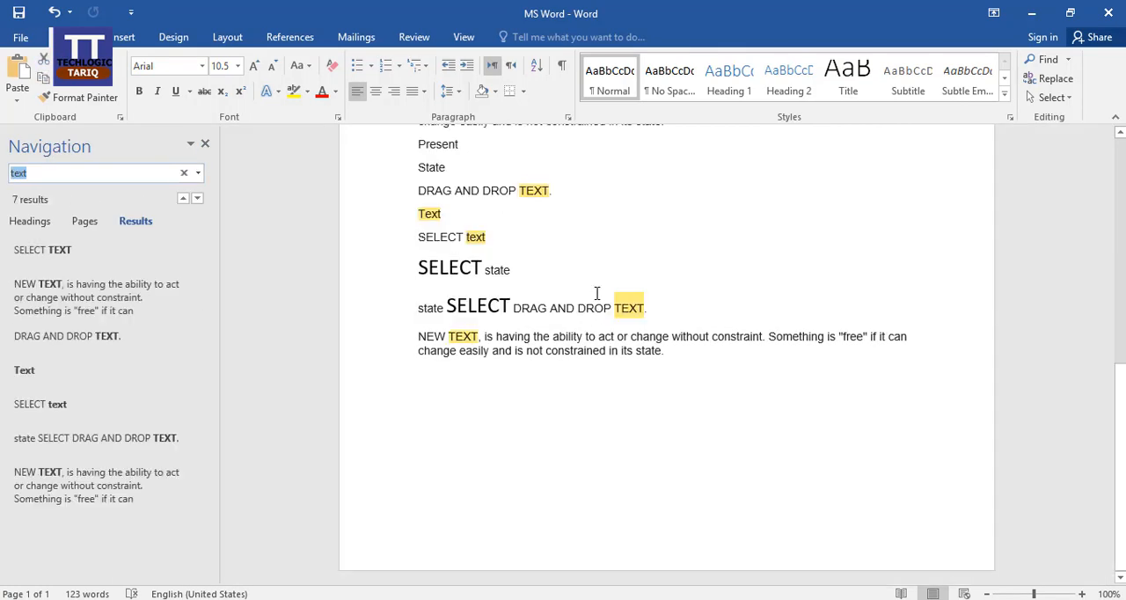
click(207, 147)
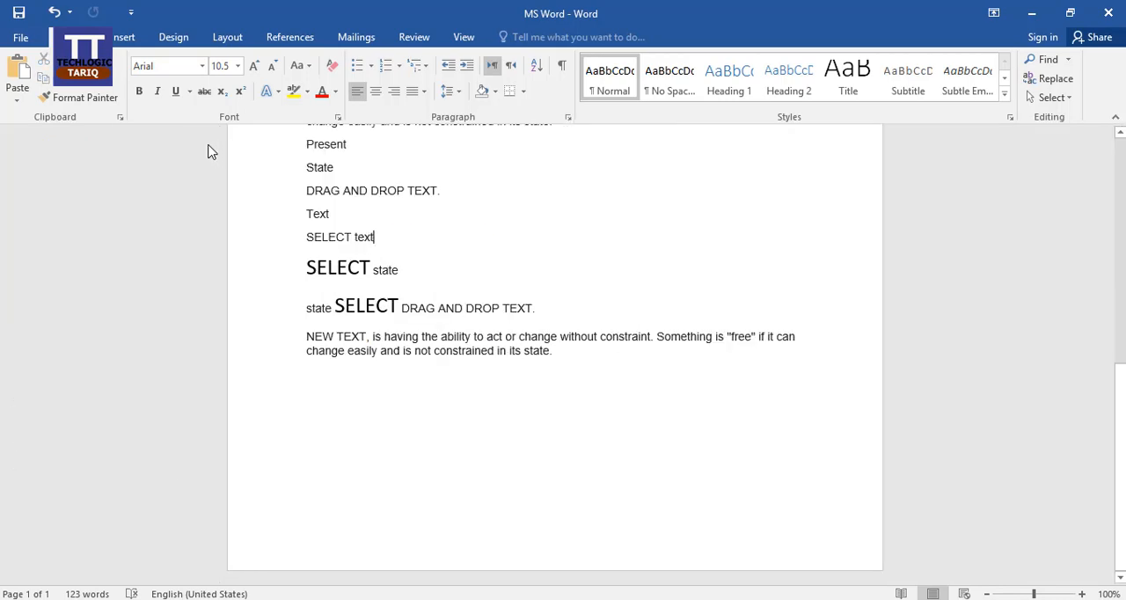
click(1069, 60)
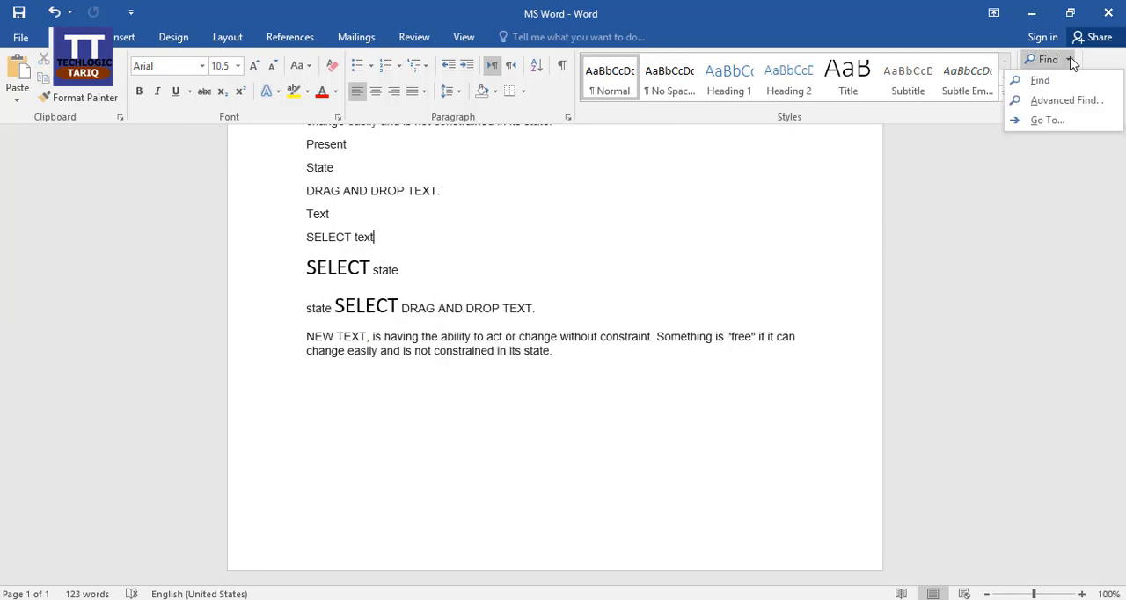
click(1046, 120)
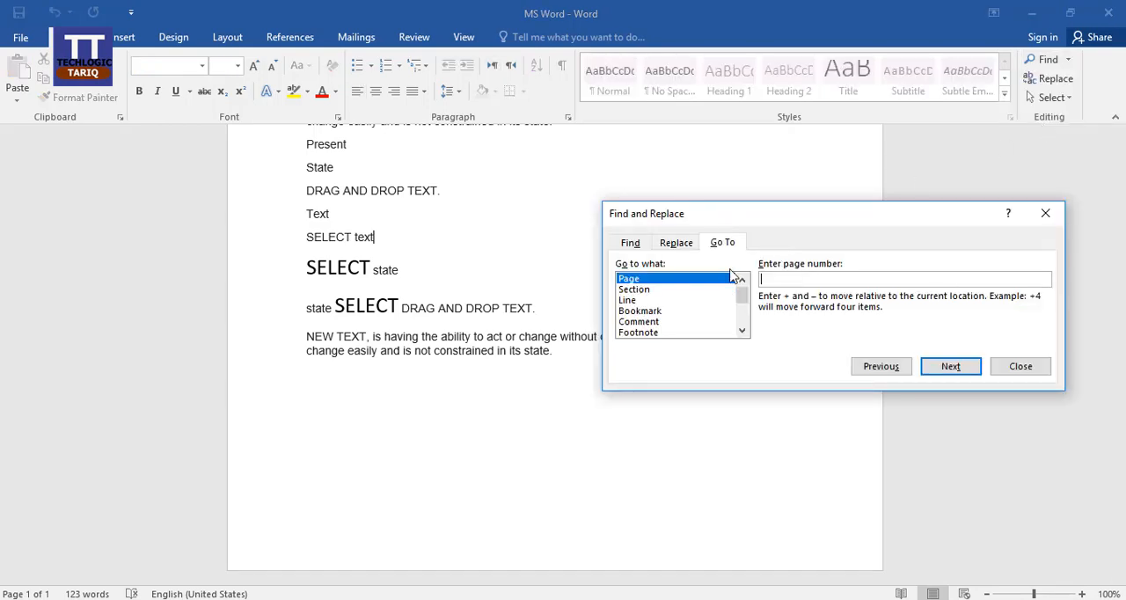
click(1033, 368)
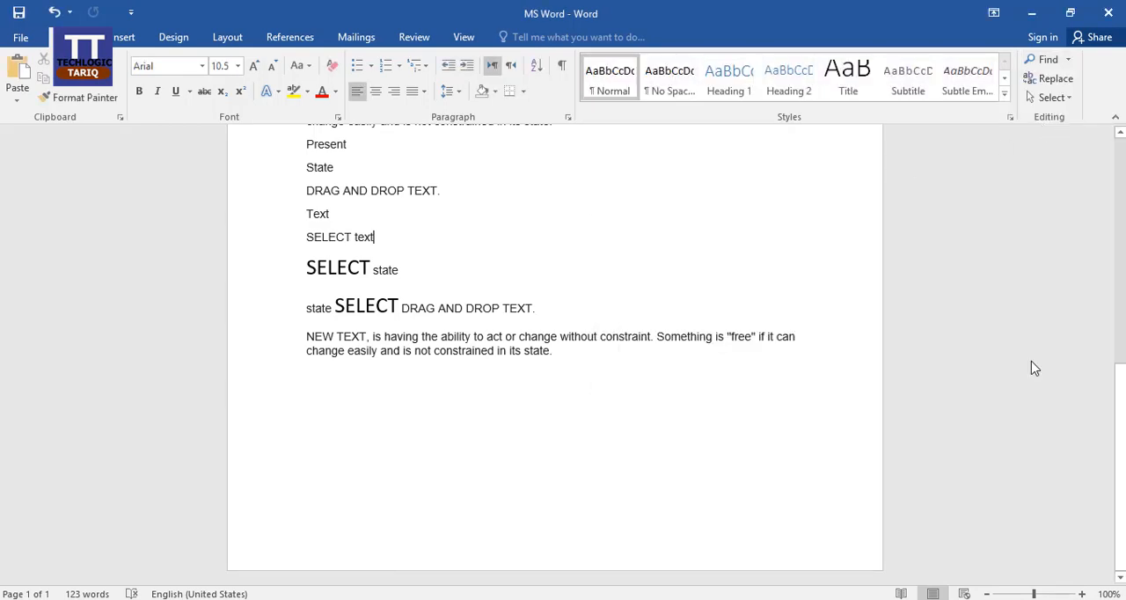
Go to page 1 of the document with Go To
key(ctrl+g)
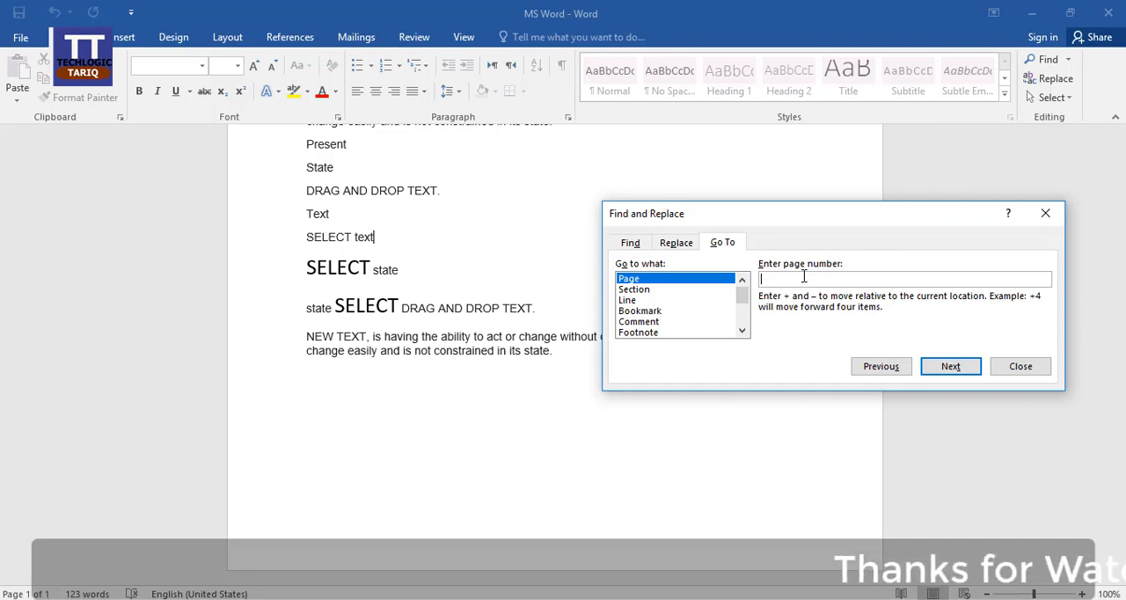
text(1)
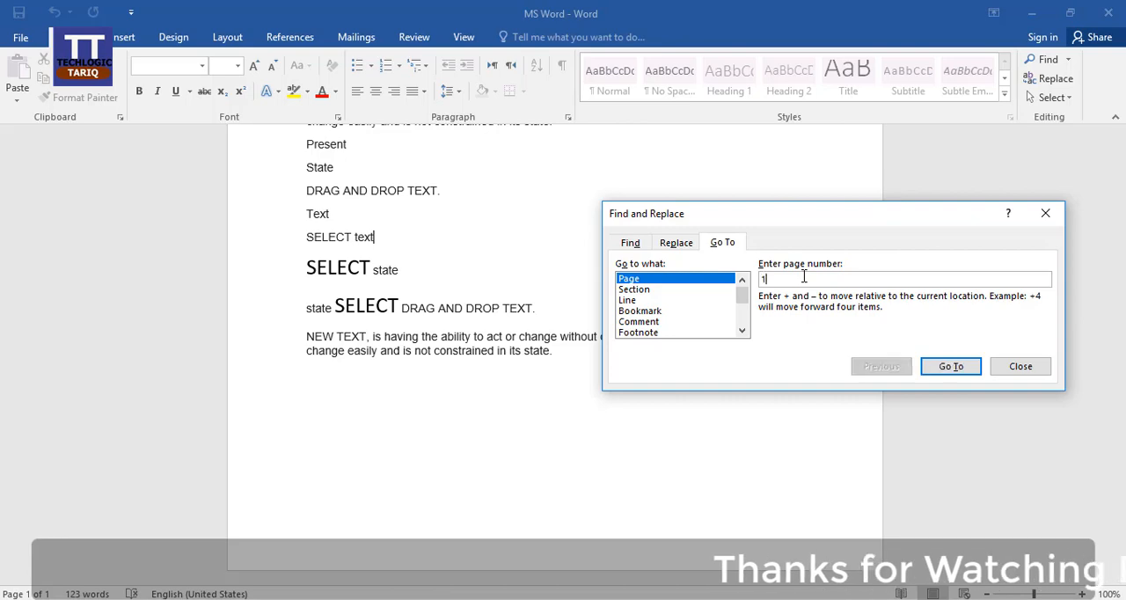
click(950, 366)
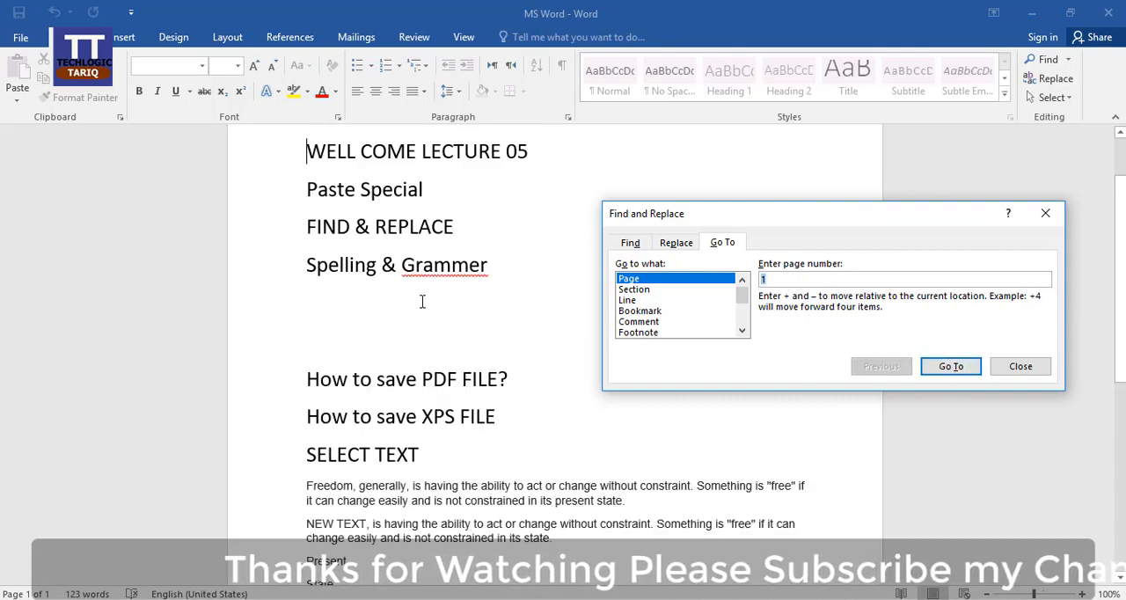
Go to line 10 of the document with Go To and examine the lines leading up to that location
click(634, 289)
click(638, 301)
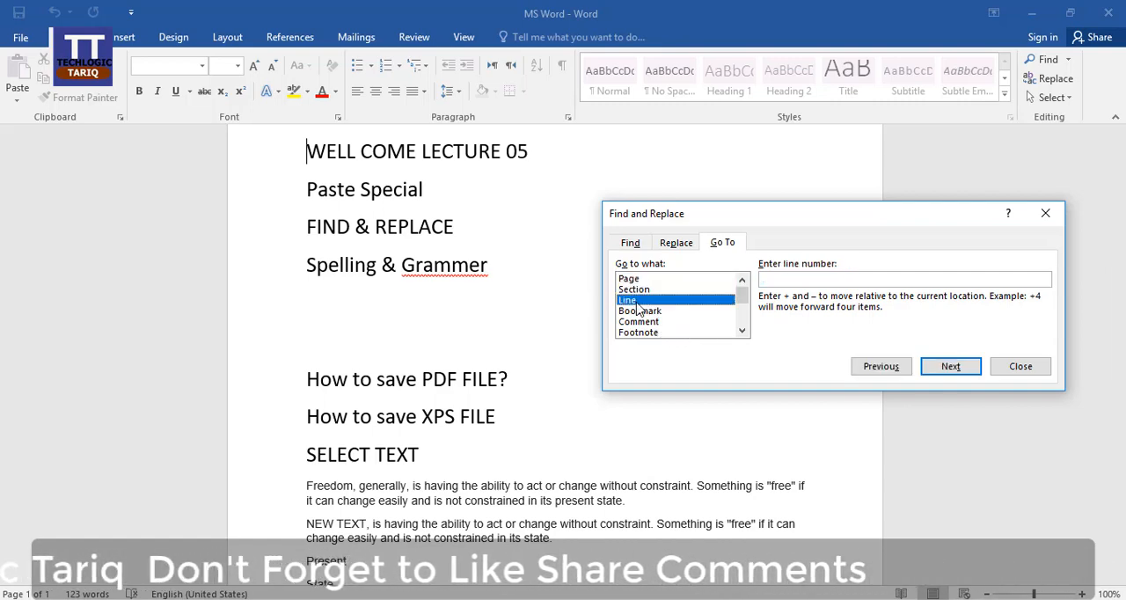
click(789, 277)
text(1)
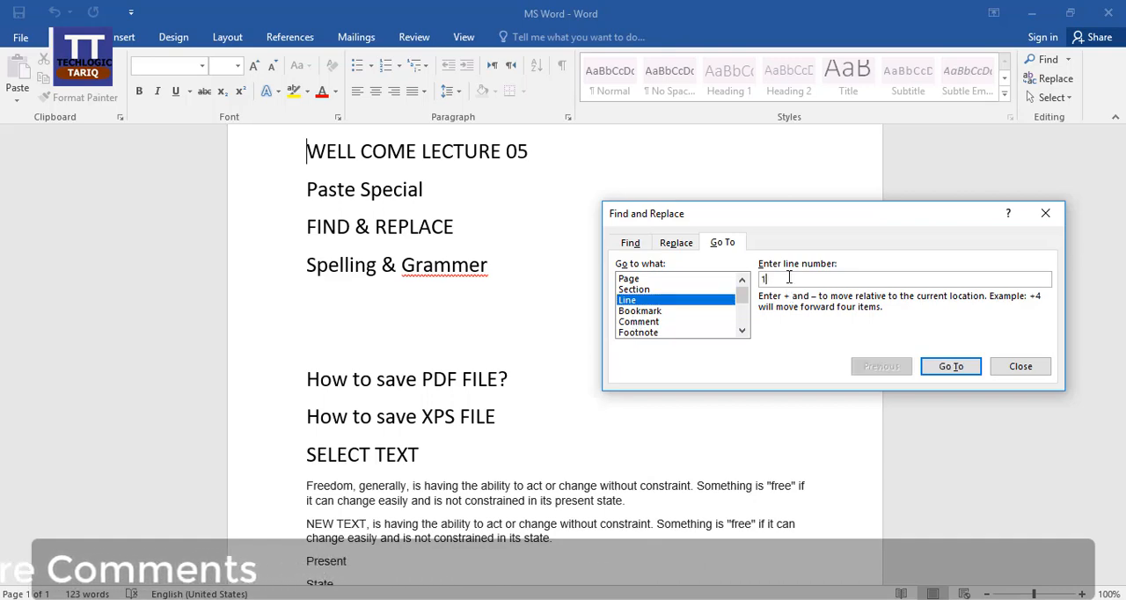
text(0)
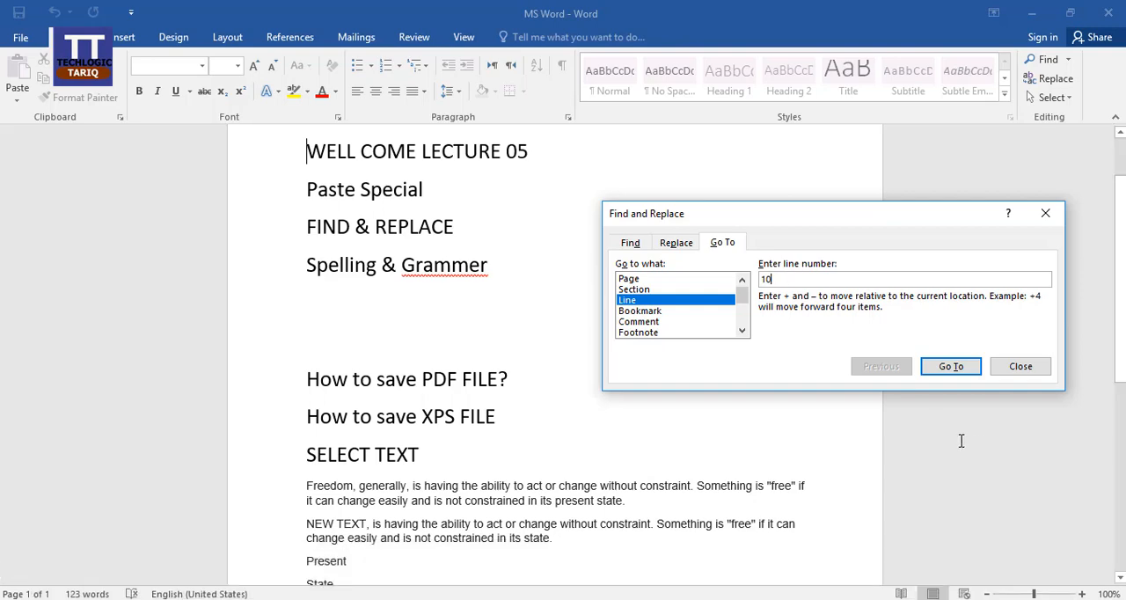
click(951, 368)
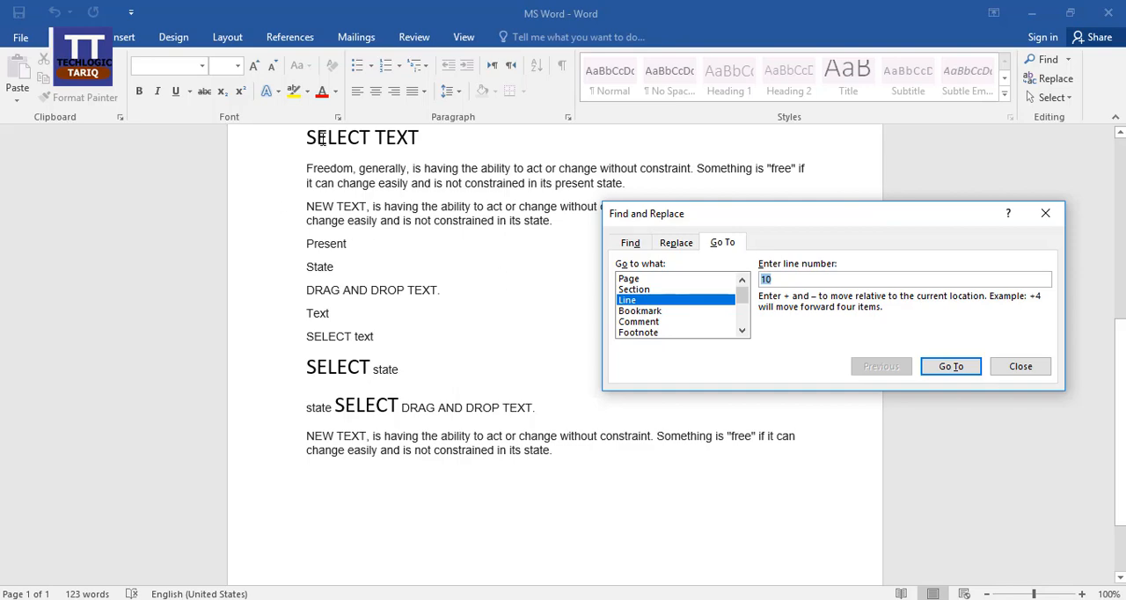
scroll(380, 233, up, 3)
scroll(380, 234, up, 5)
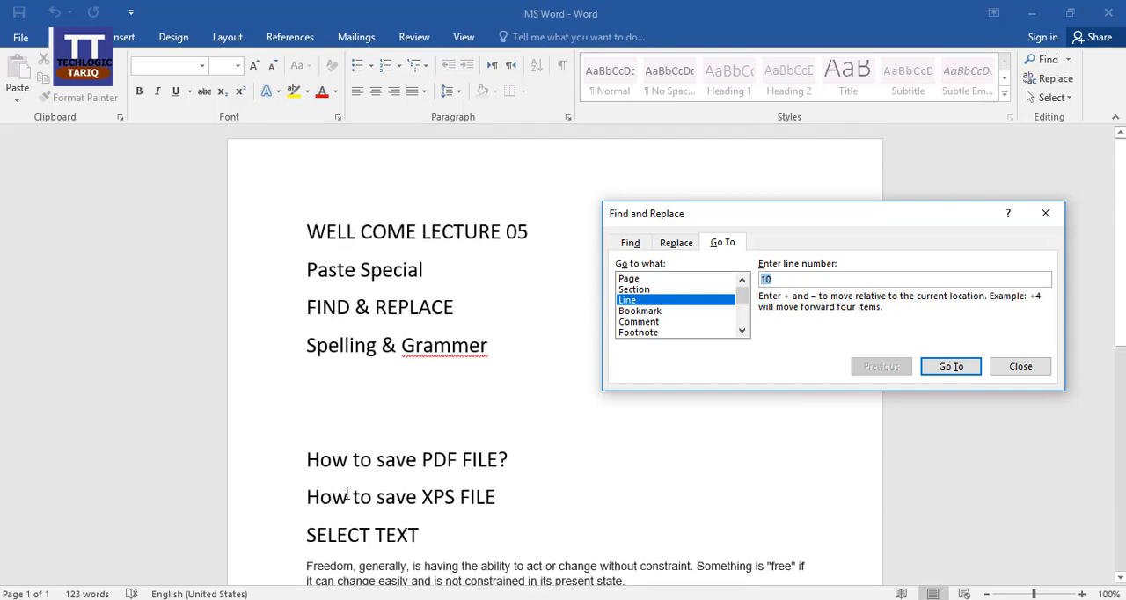
scroll(348, 526, down, 3)
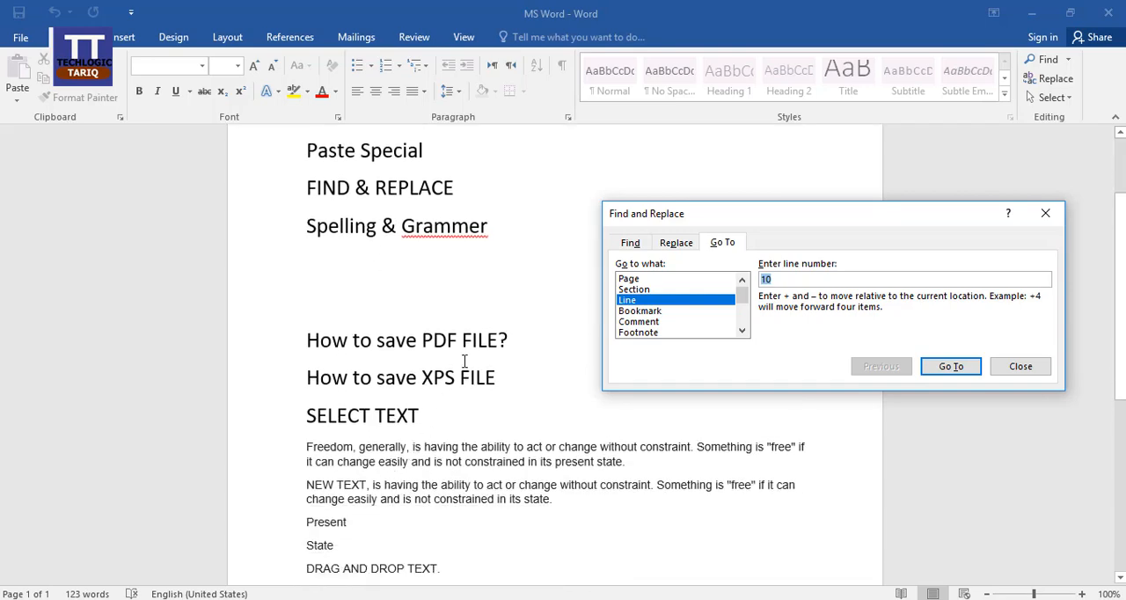
scroll(470, 327, down, 3)
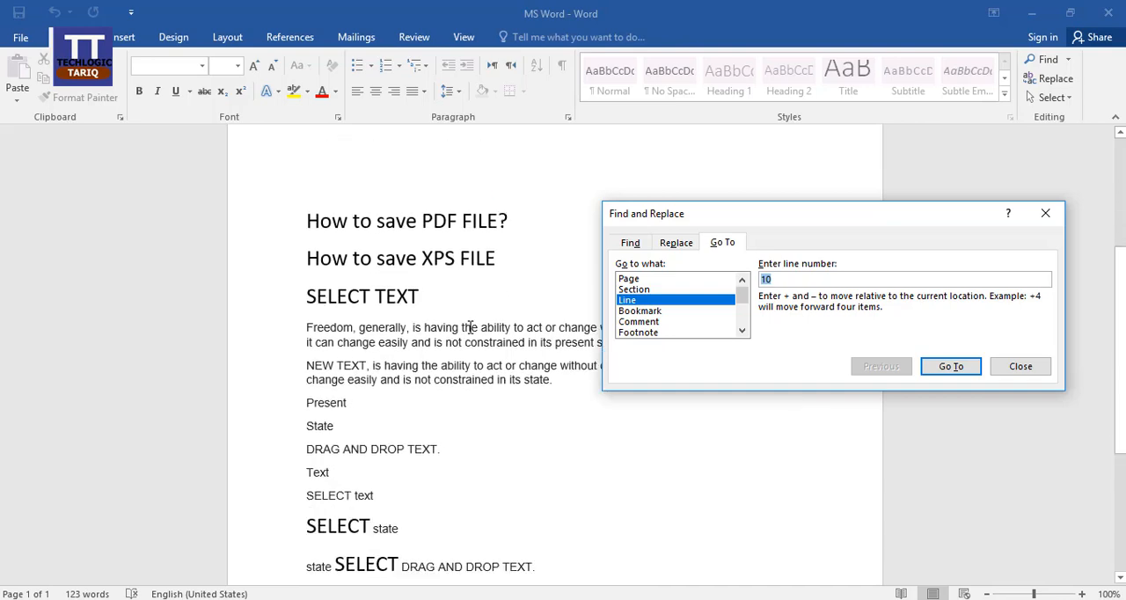
scroll(470, 327, down, 2)
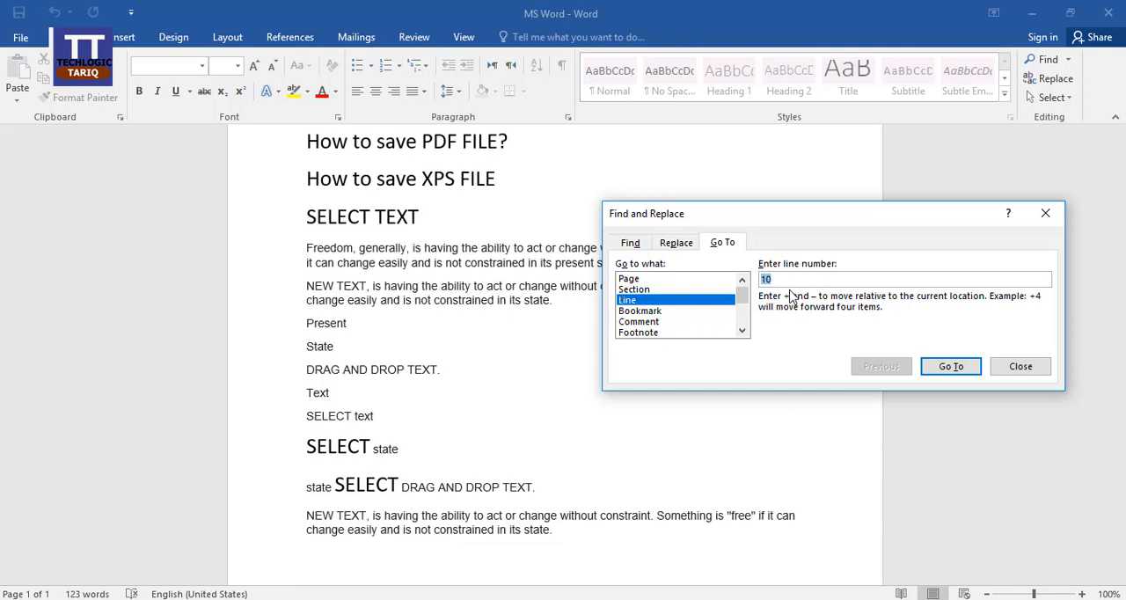
Collapse the extra search options in Find and Replace, view the replace settings and close the dialog
click(629, 244)
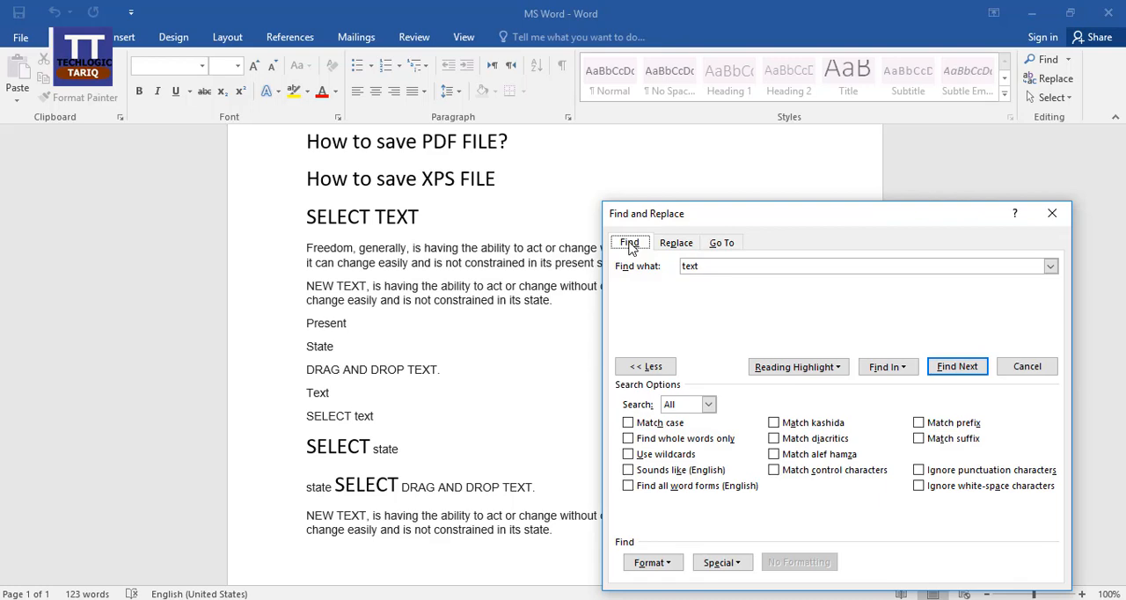
drag(746, 223, 726, 100)
click(624, 244)
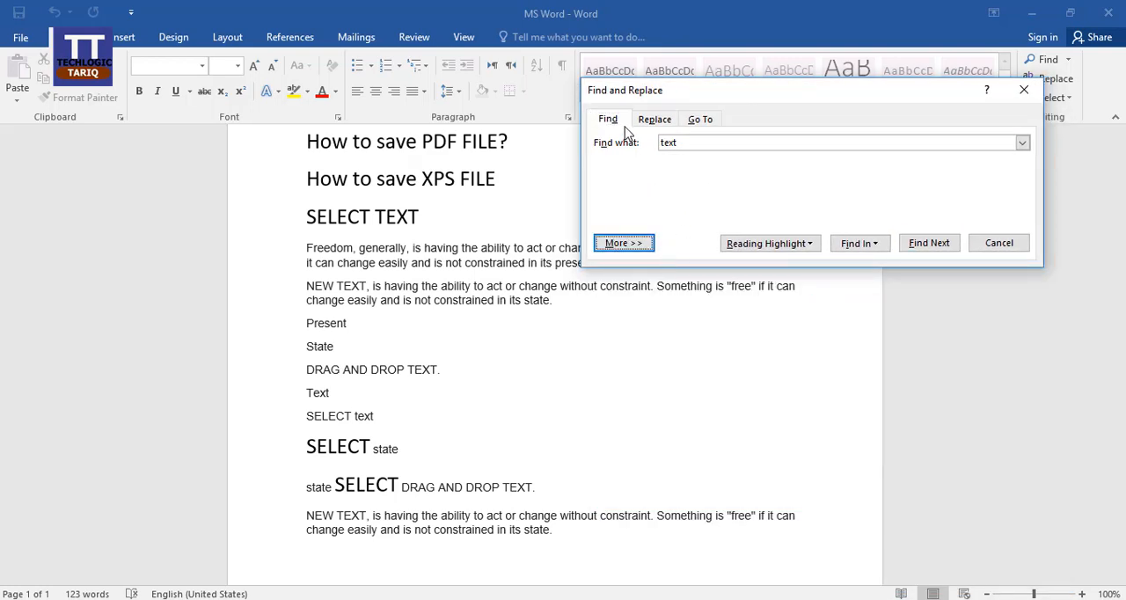
drag(694, 98, 707, 128)
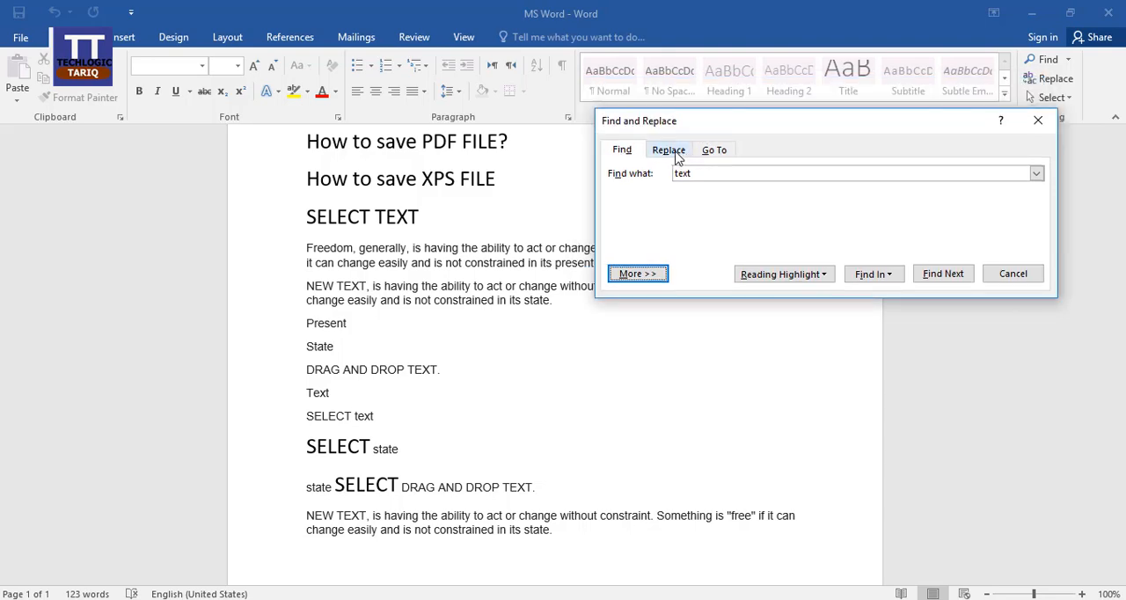
click(676, 155)
click(1010, 272)
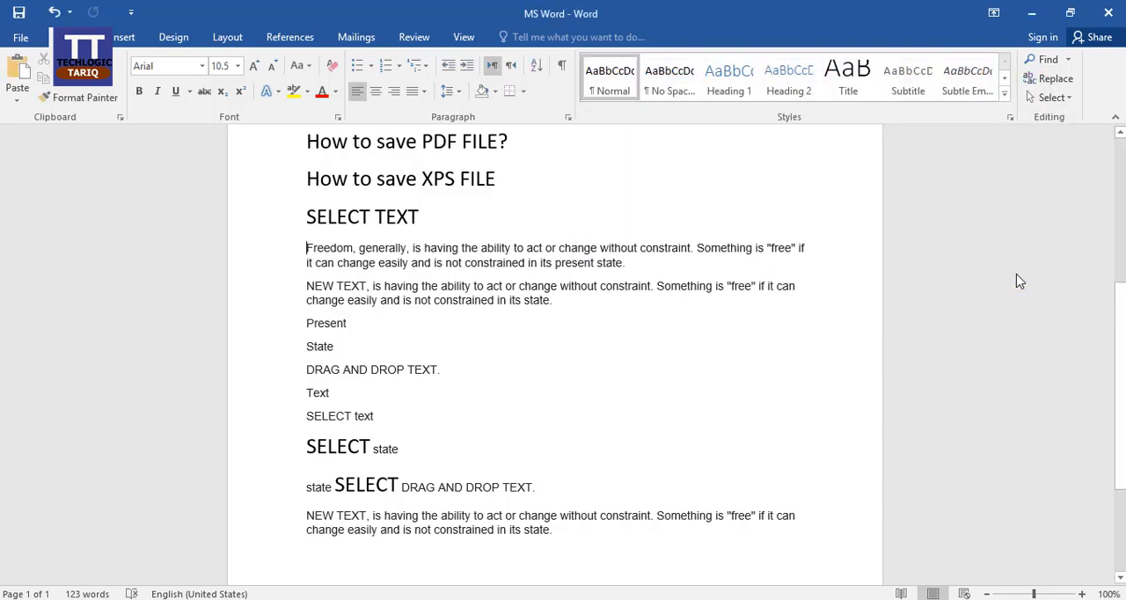
Reopen the Replace dialog, compare its find and replace settings and close it without replacing anything
key(ctrl+h)
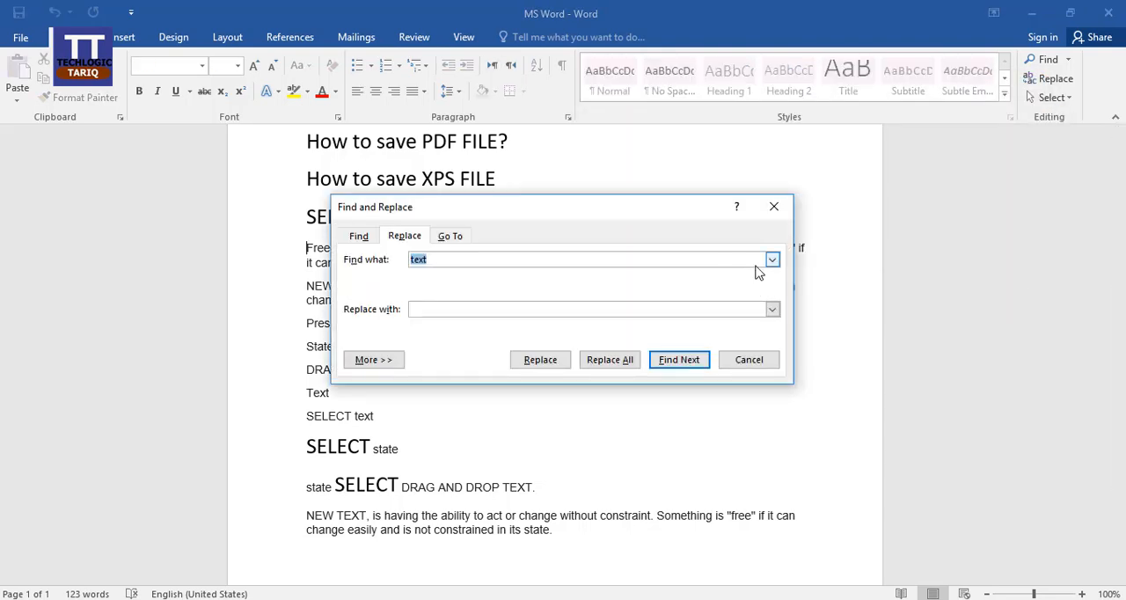
drag(570, 208, 817, 253)
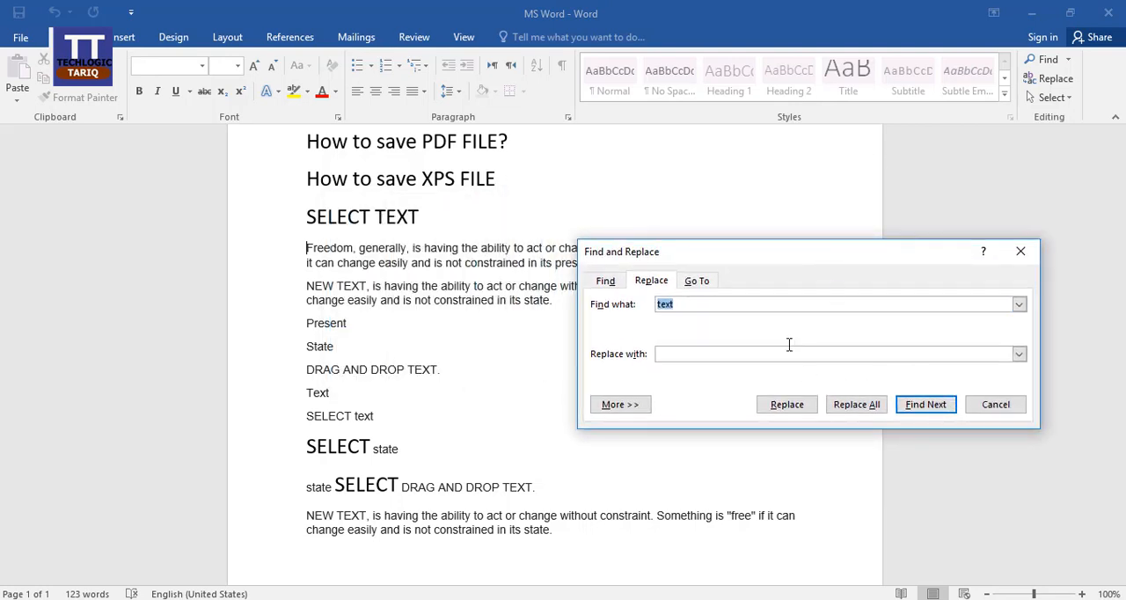
click(605, 281)
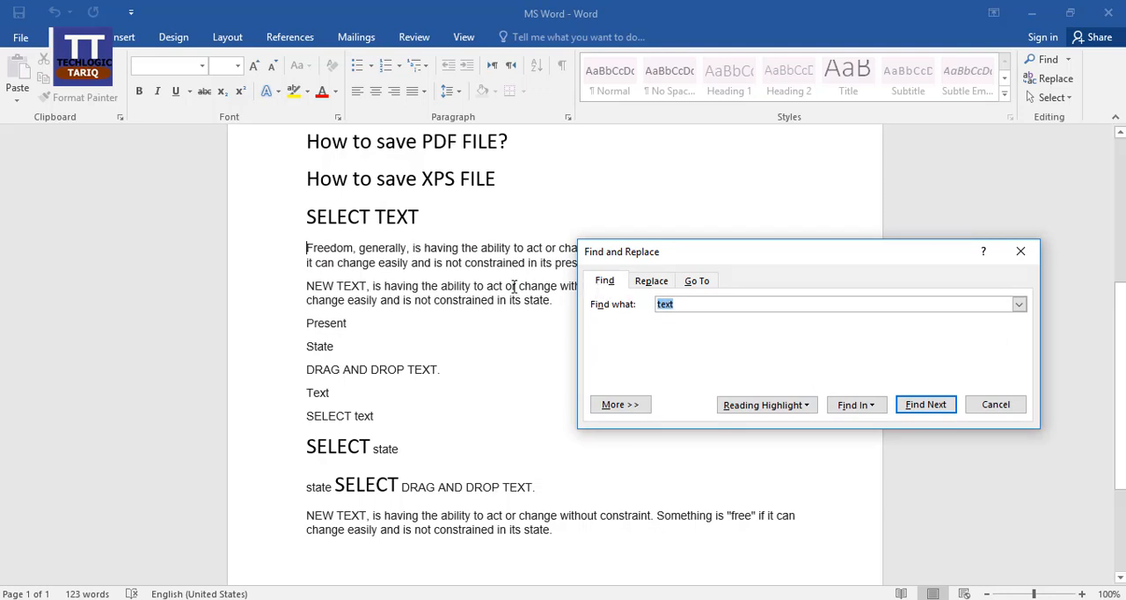
click(649, 285)
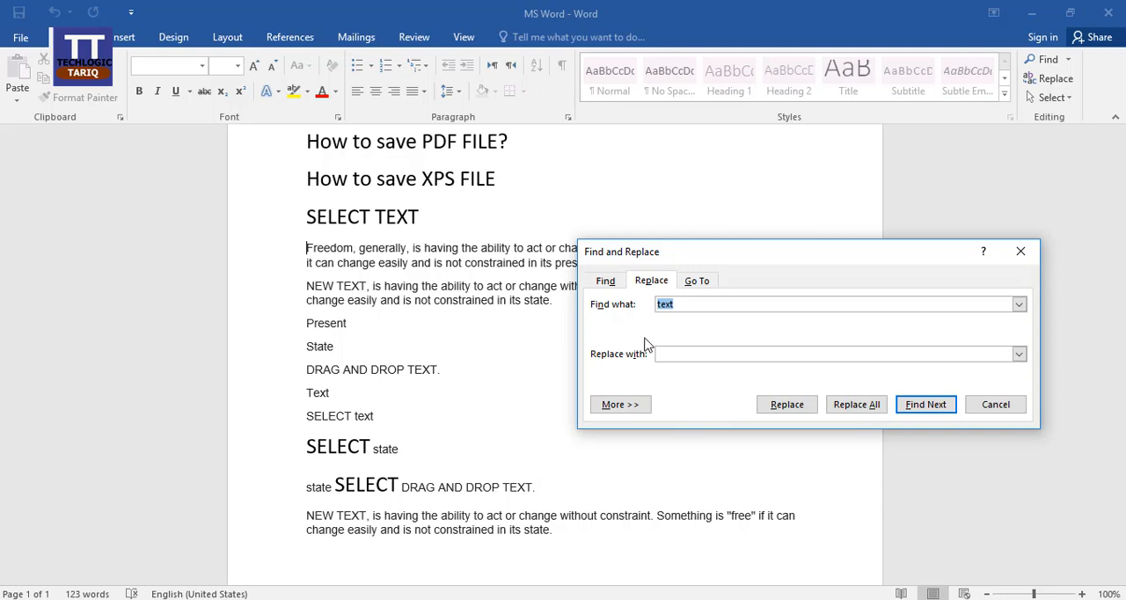
click(1015, 402)
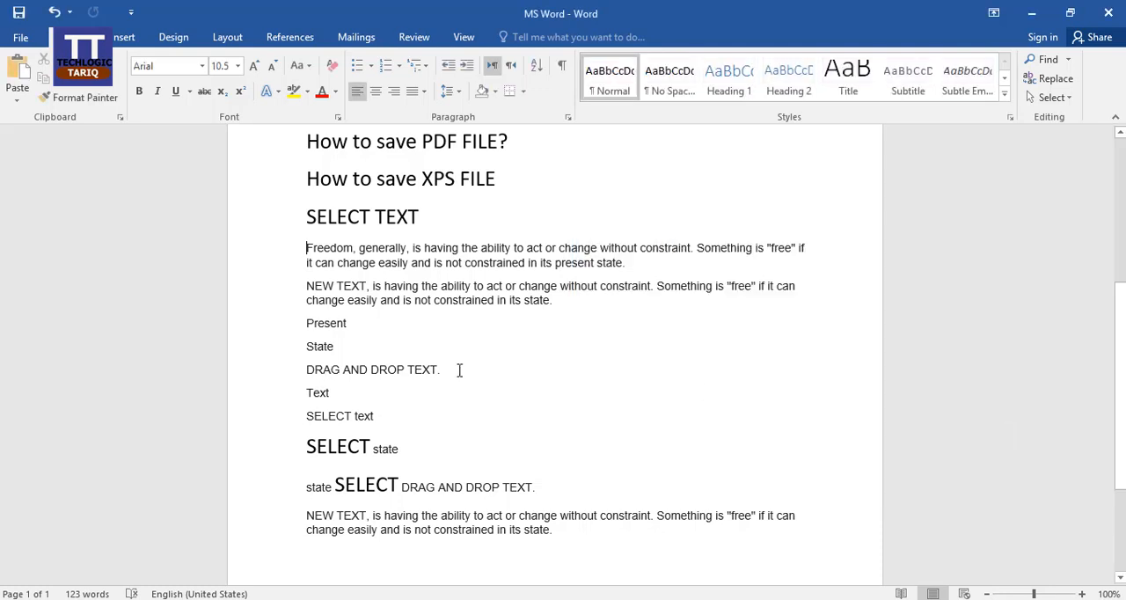
Add "Governement" and "Prime Minister" on separate lines below the "Spelling & Grammer" line
scroll(458, 371, down, 1)
scroll(455, 369, up, 2)
scroll(465, 292, up, 4)
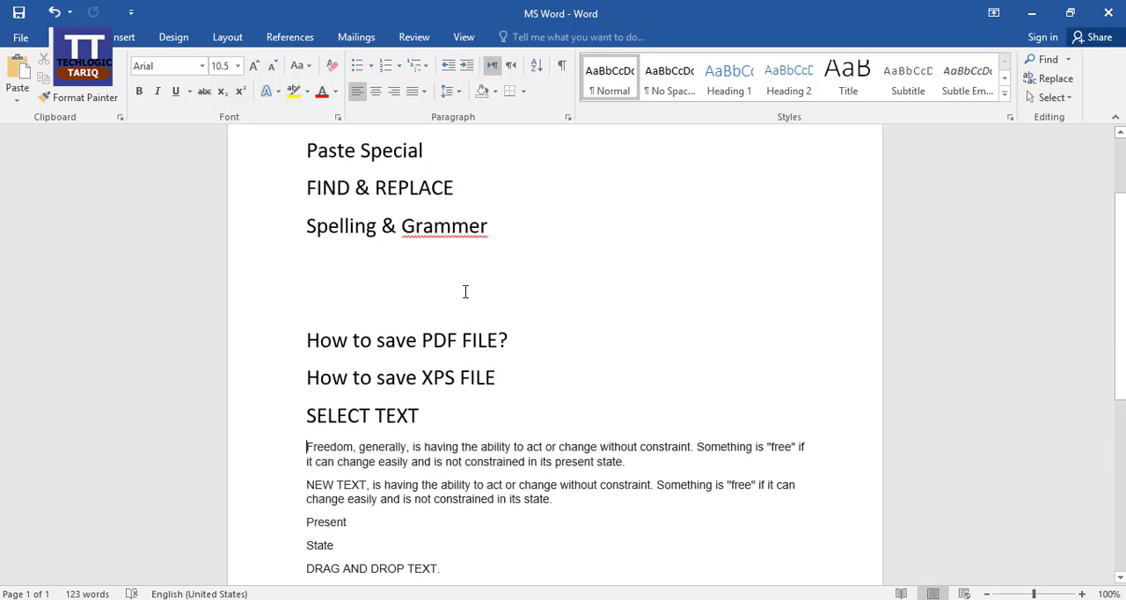
click(339, 274)
text(Governe)
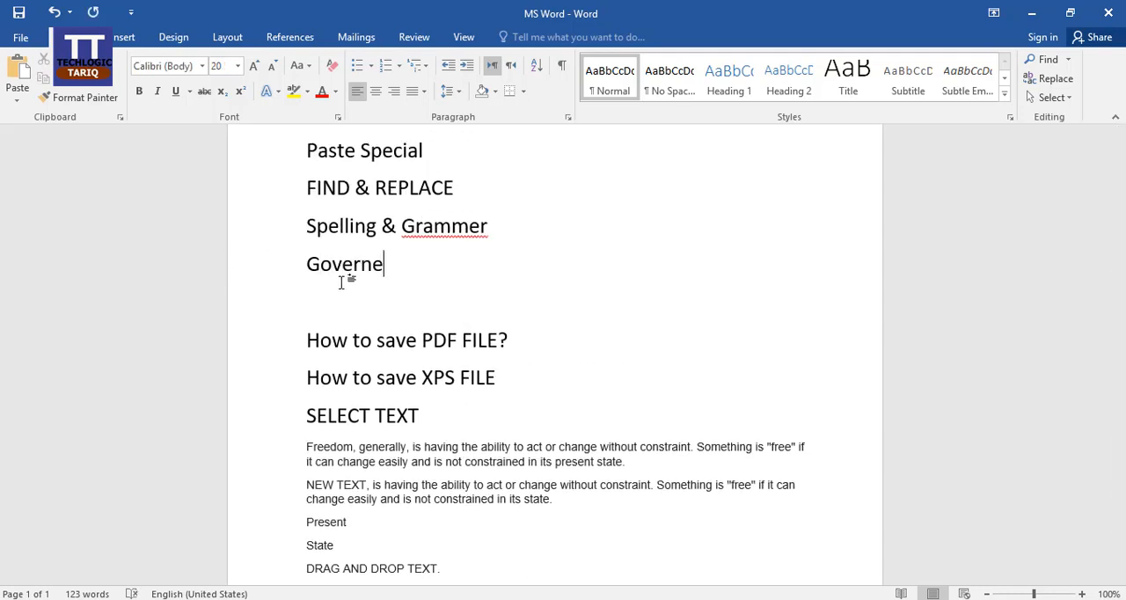
text(ment)
key(Return)
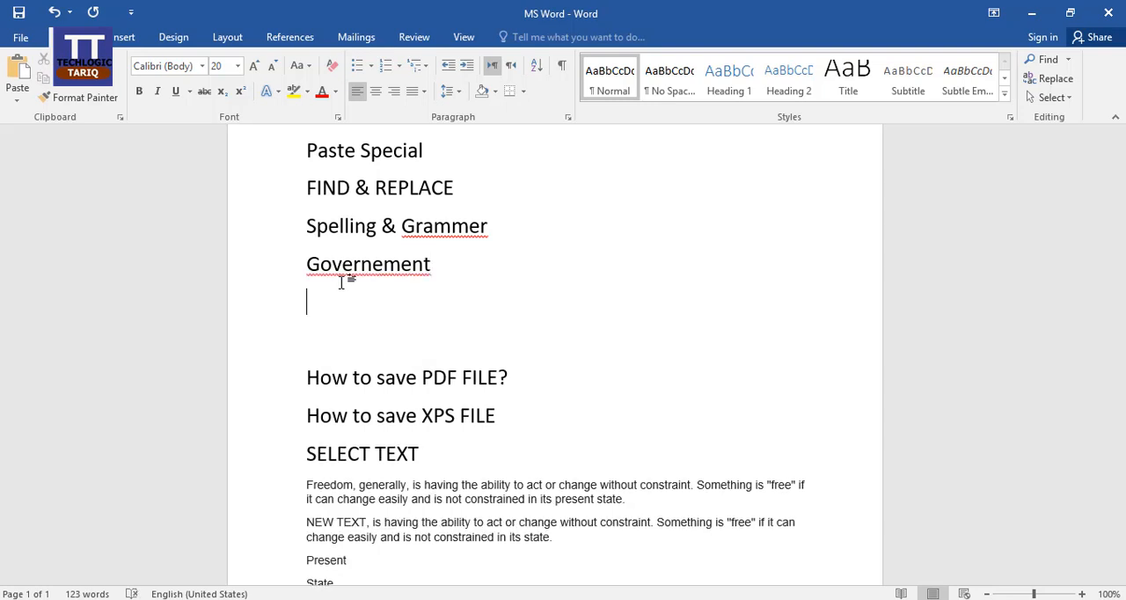
text(Prime Minister)
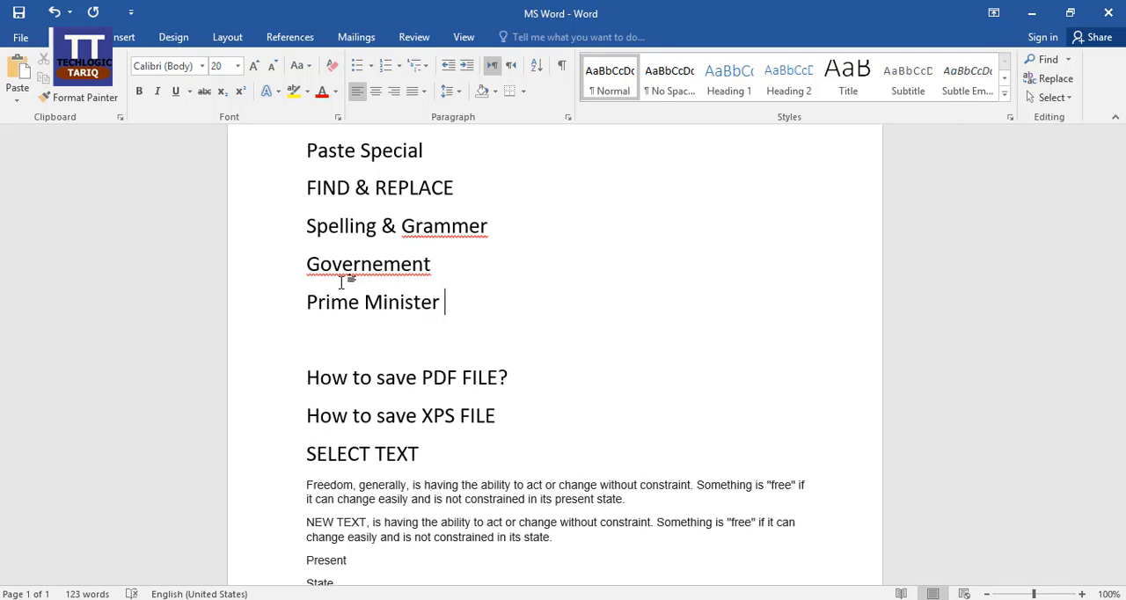
key(Return)
click(472, 292)
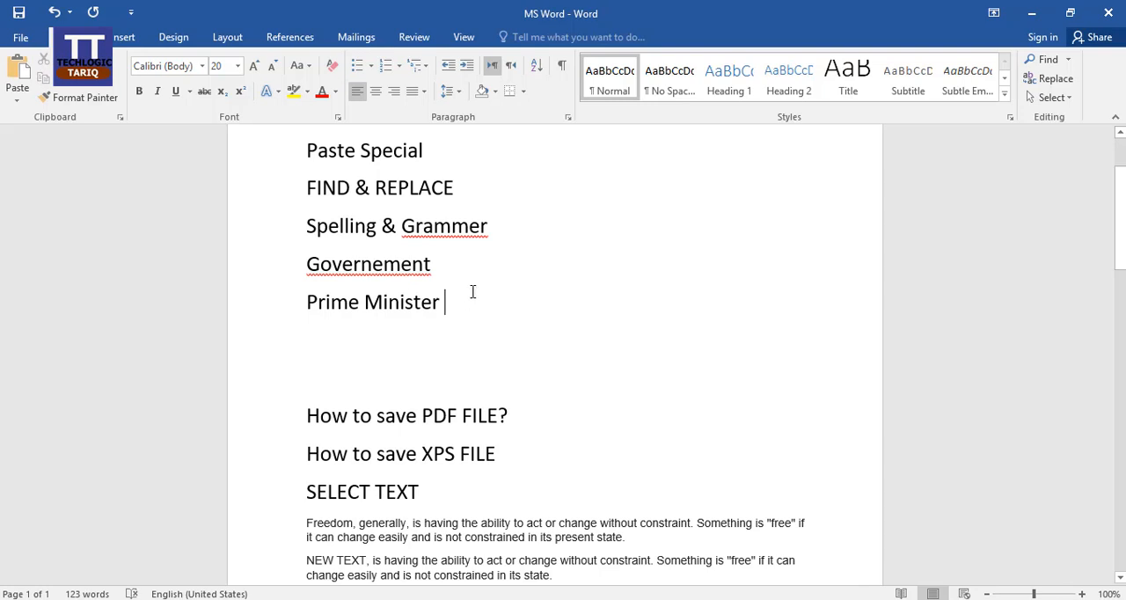
Find "Governement" in the document and replace it with "Govt."
key(ctrl+h)
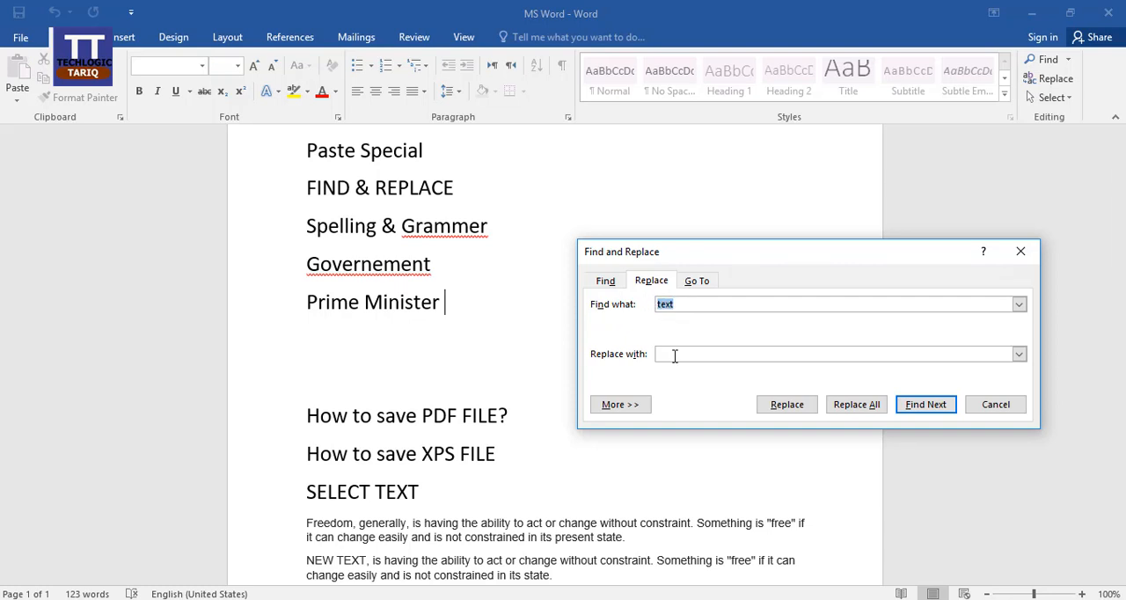
text(Governement)
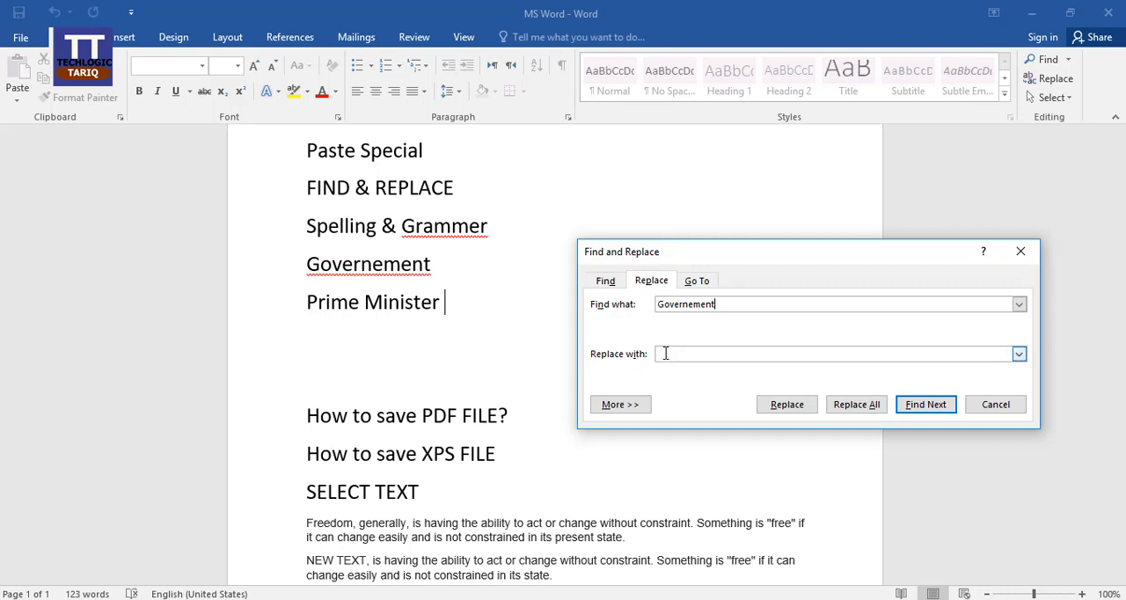
click(696, 355)
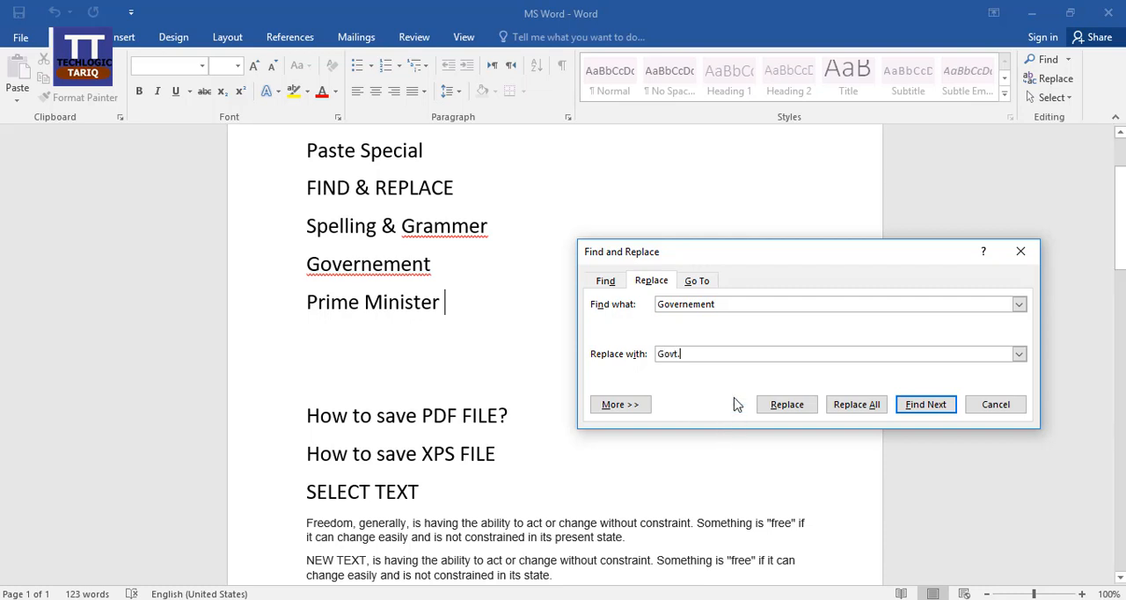
click(796, 415)
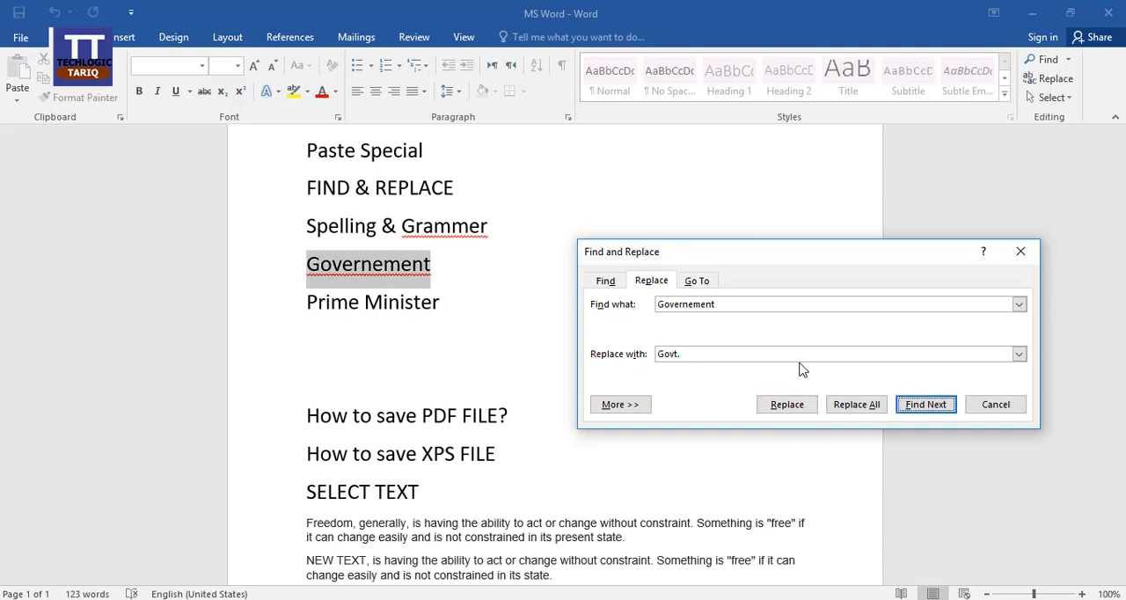
click(790, 410)
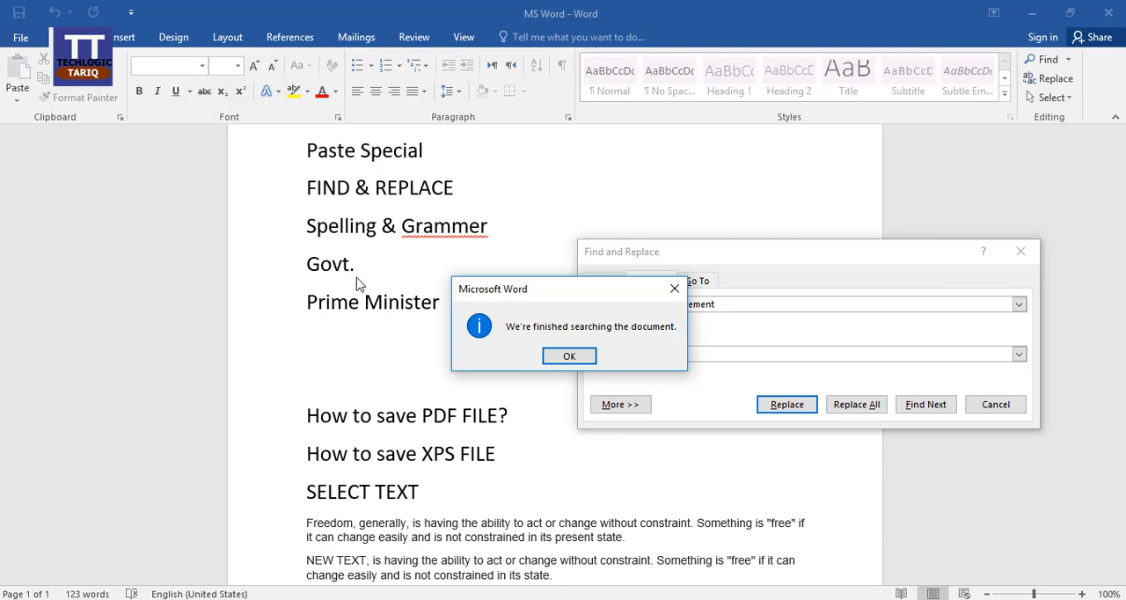
click(674, 288)
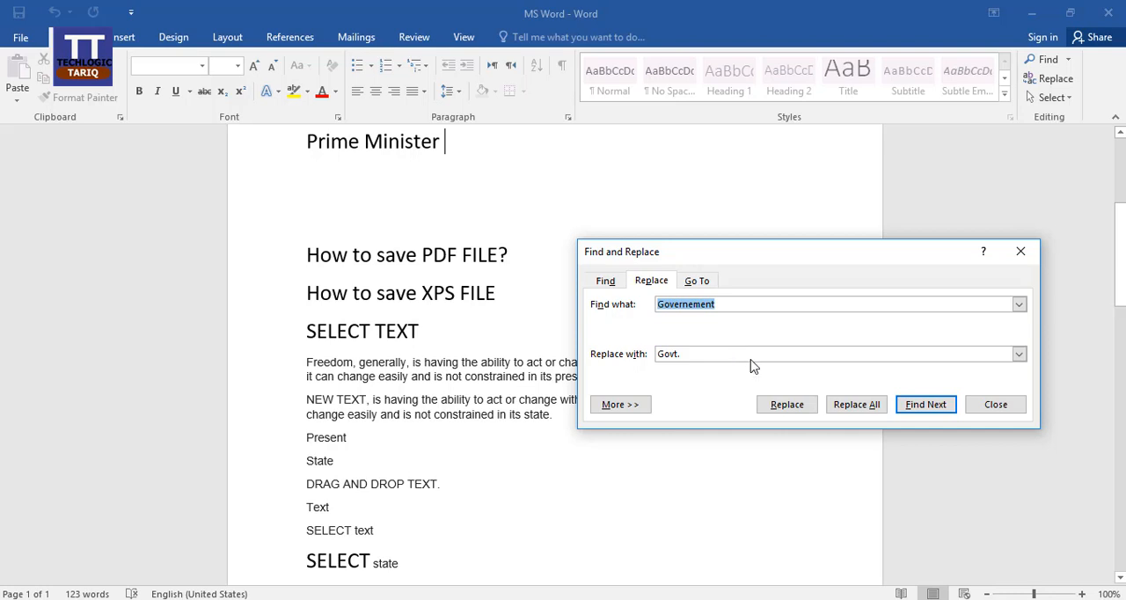
Find "Prime Minister" in the document and replace it with "PM"
scroll(525, 302, up, 2)
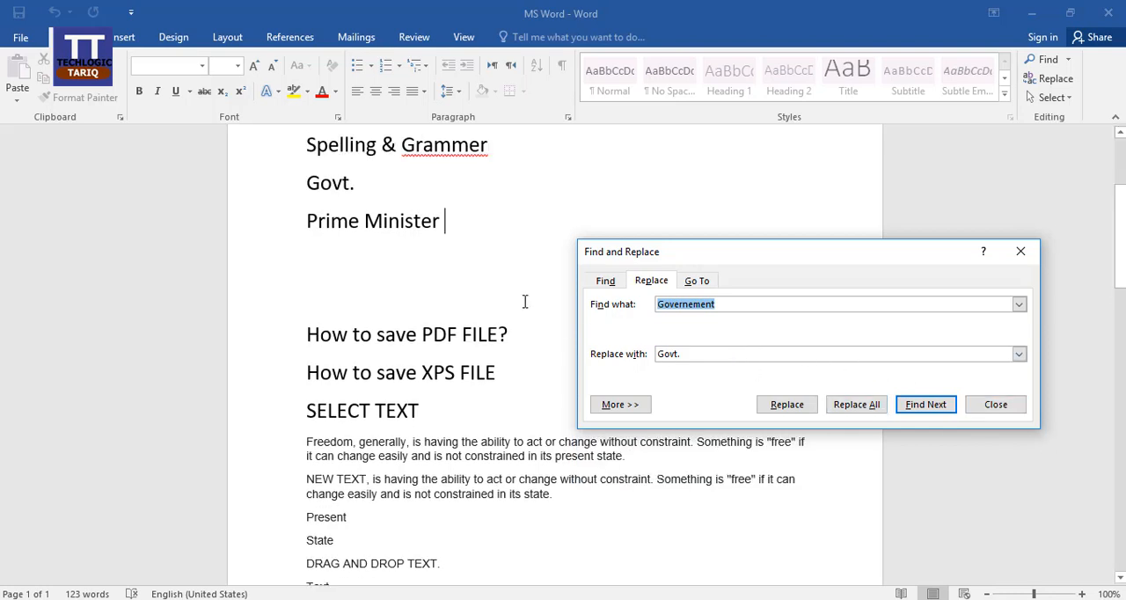
click(768, 302)
key(BackSpace)
key(BackSpace)
key(BackSpace)
key(BackSpace)
key(BackSpace)
key(BackSpace)
key(BackSpace)
key(BackSpace)
key(BackSpace)
key(BackSpace)
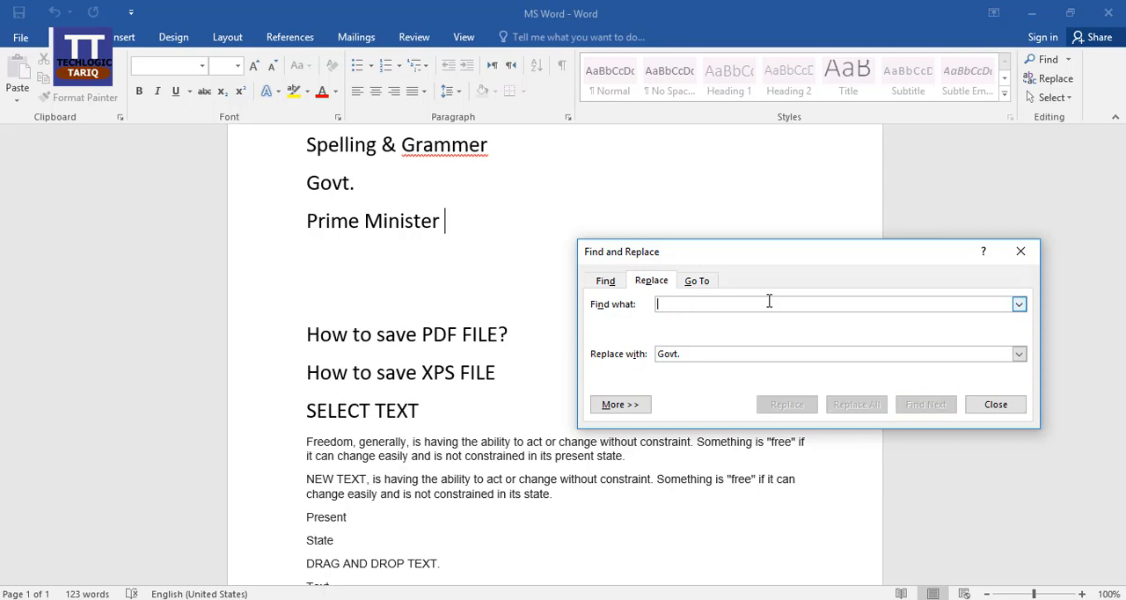
text(Prime Minister)
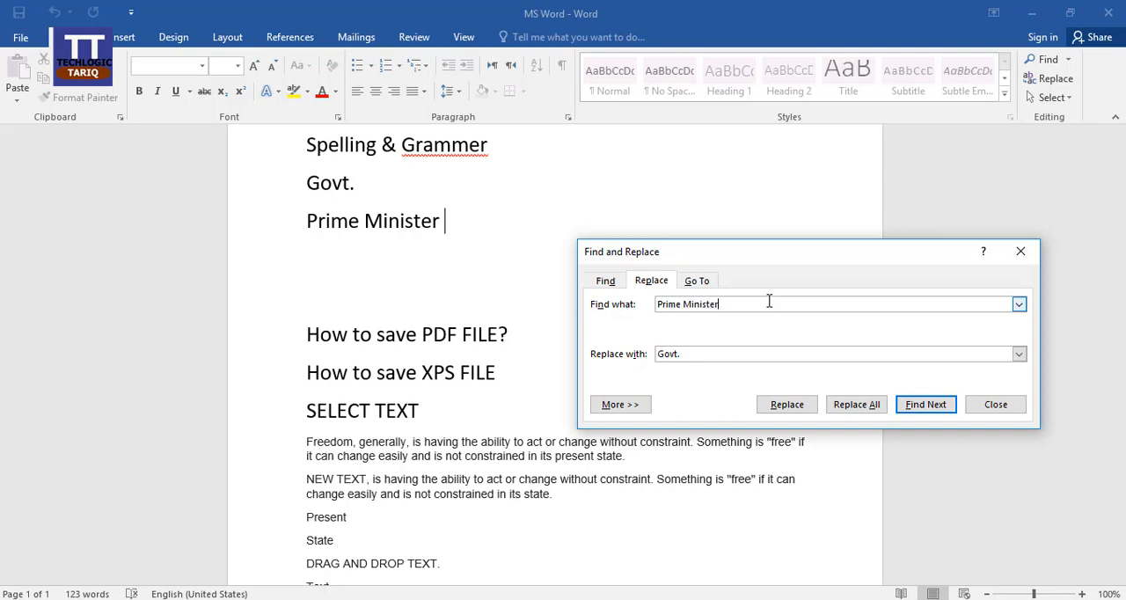
key(Tab)
text(PM)
click(798, 408)
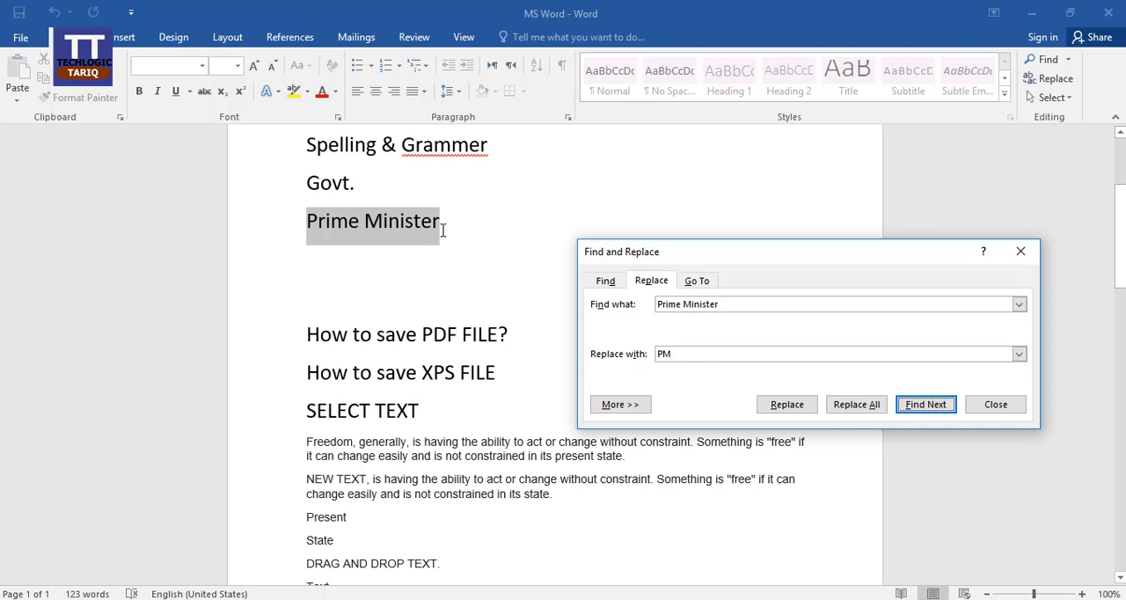
click(787, 405)
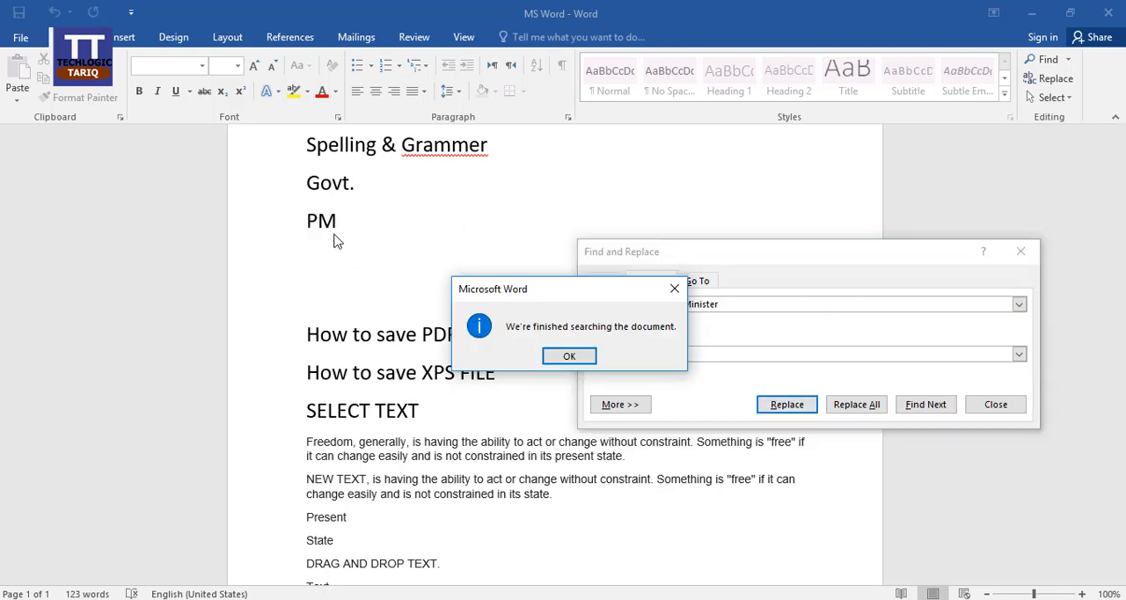
click(570, 356)
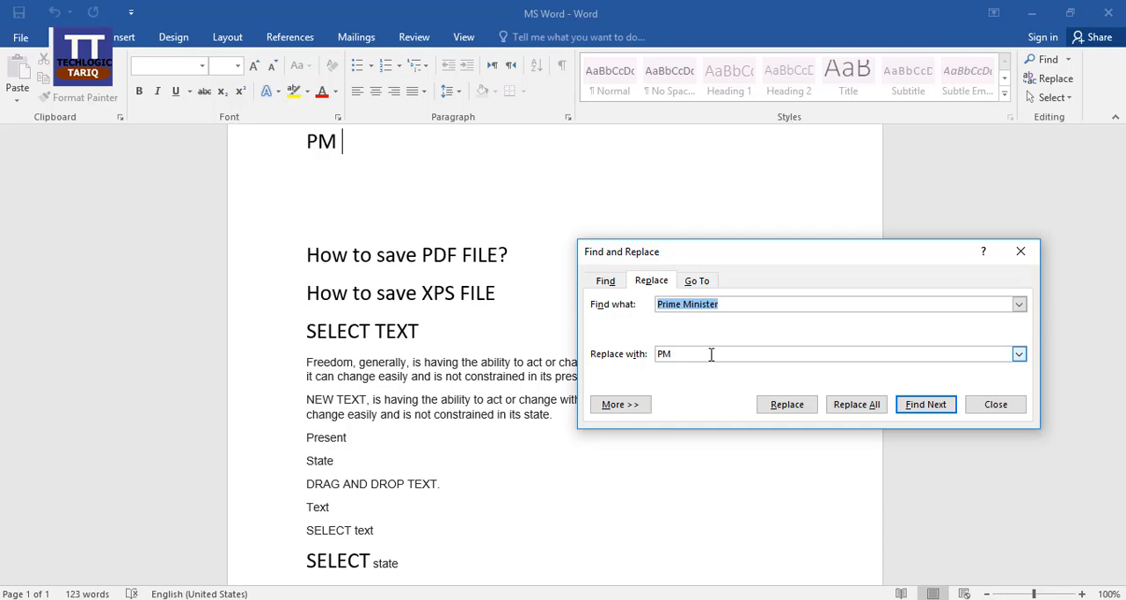
Expand the Replace dialog's search options, try the Up search direction, return it to All and close the dialog
click(620, 405)
drag(747, 261, 732, 153)
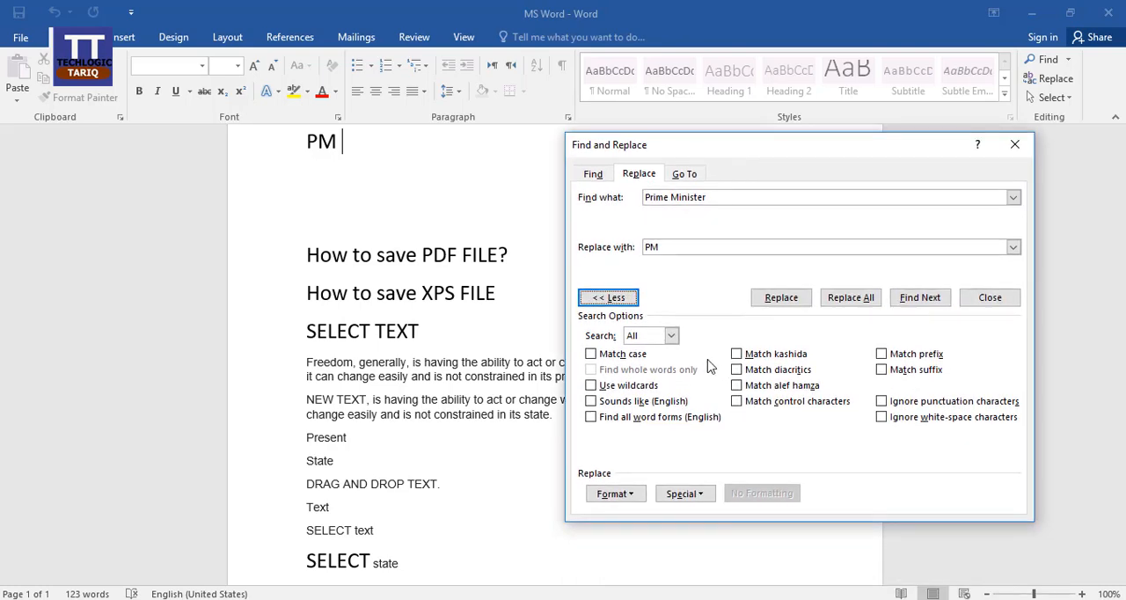
click(670, 336)
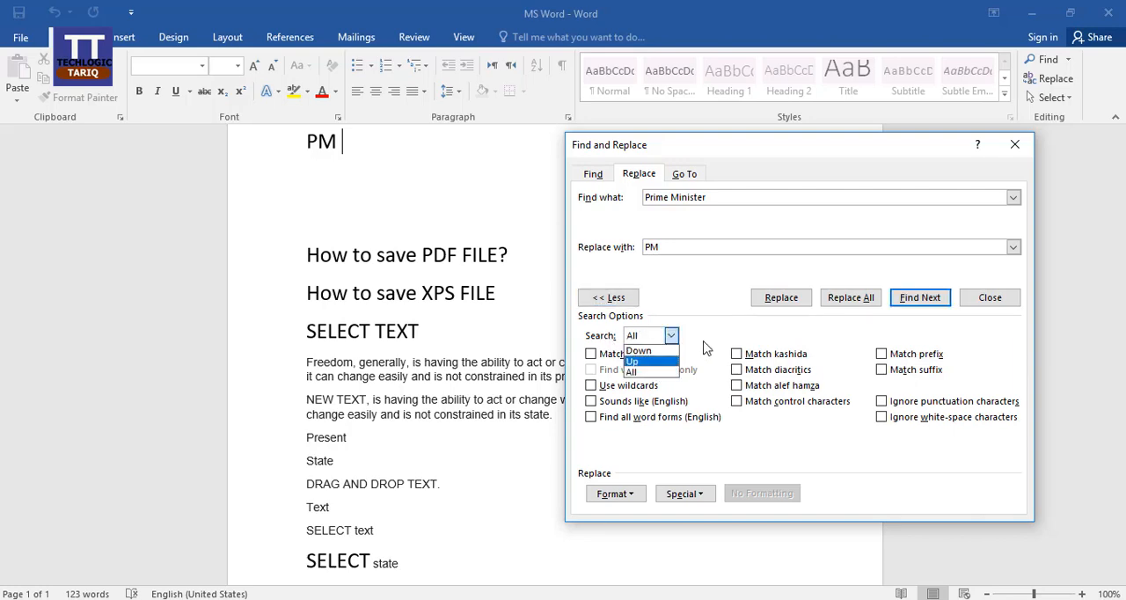
click(658, 373)
click(671, 335)
click(654, 369)
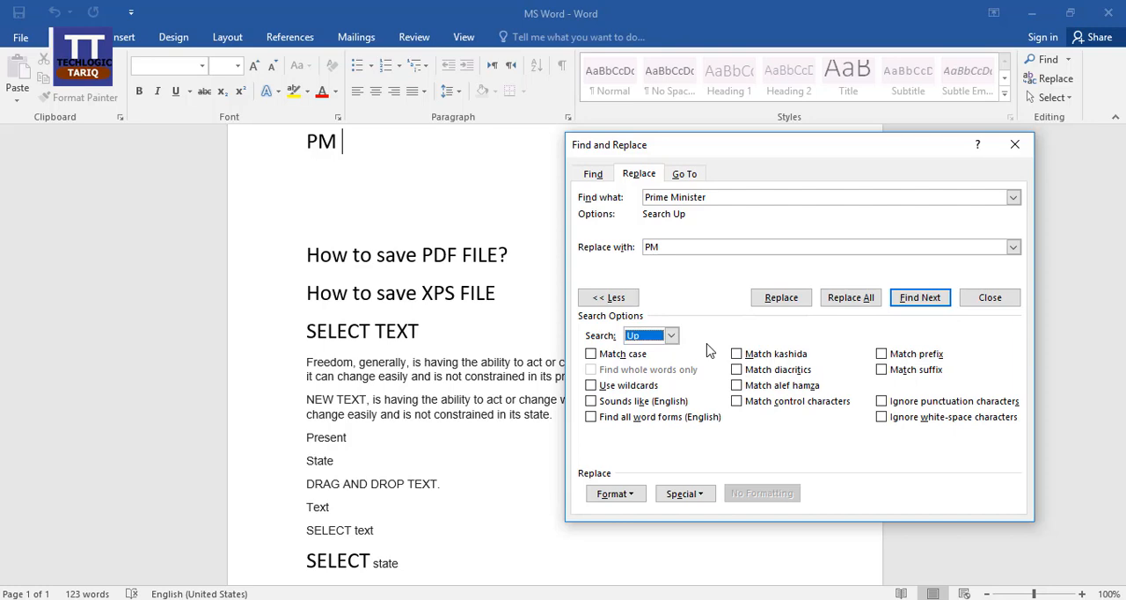
click(671, 336)
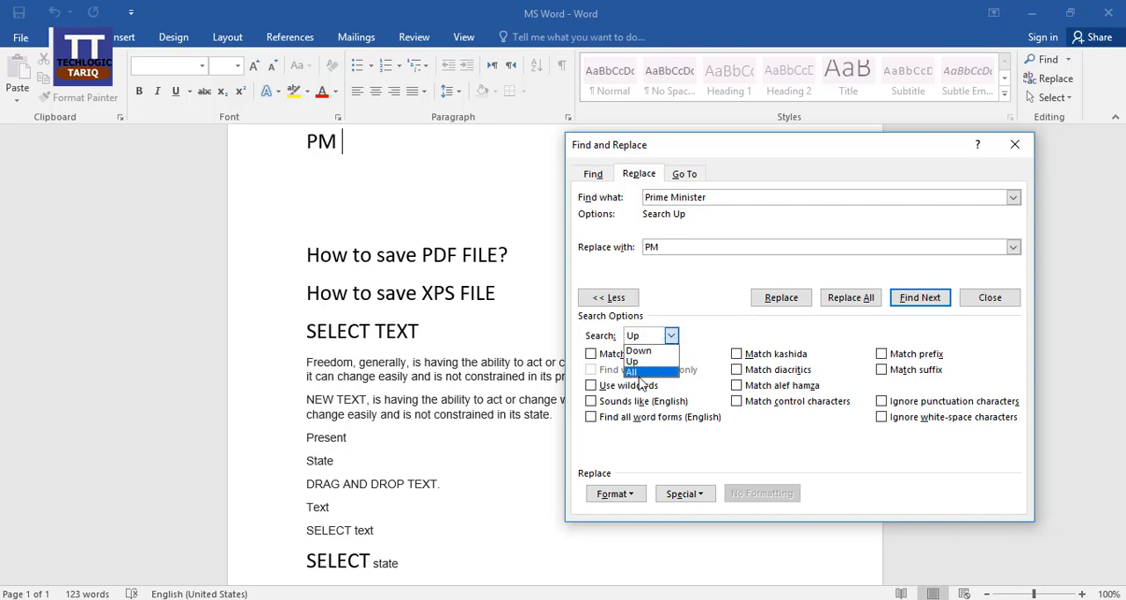
click(638, 372)
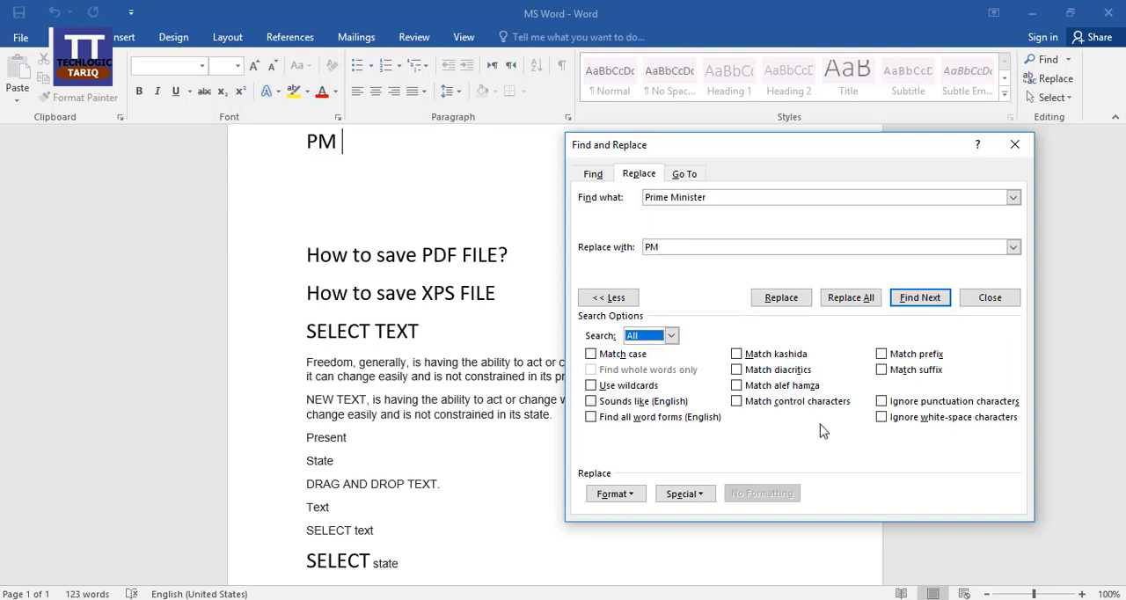
click(1014, 144)
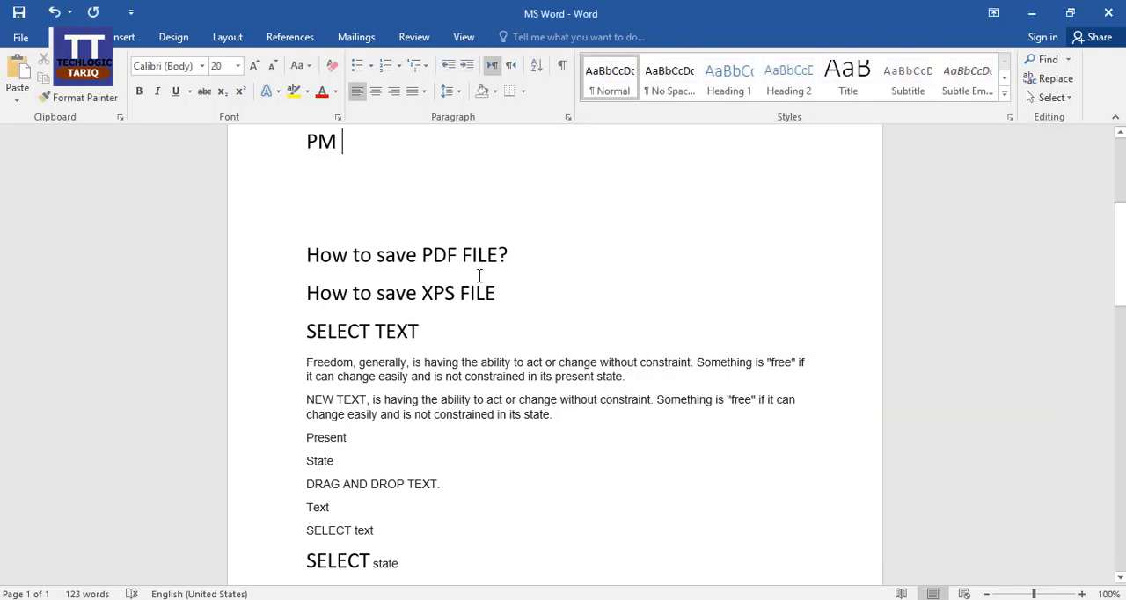
Insert an empty line directly below the "Spelling & Grammer" line
scroll(396, 265, up, 3)
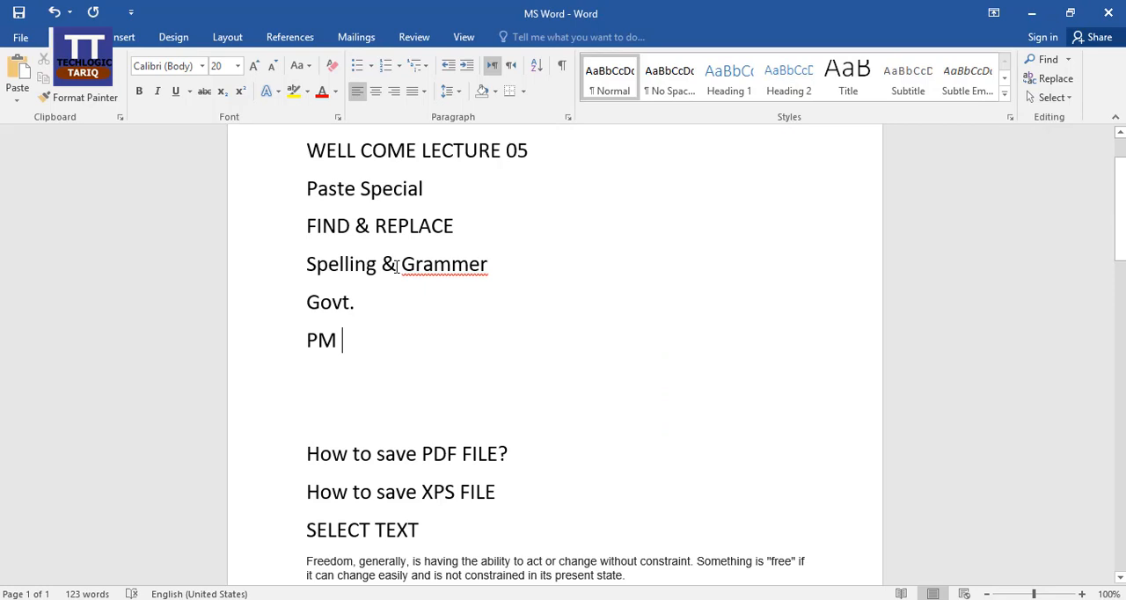
scroll(396, 266, up, 1)
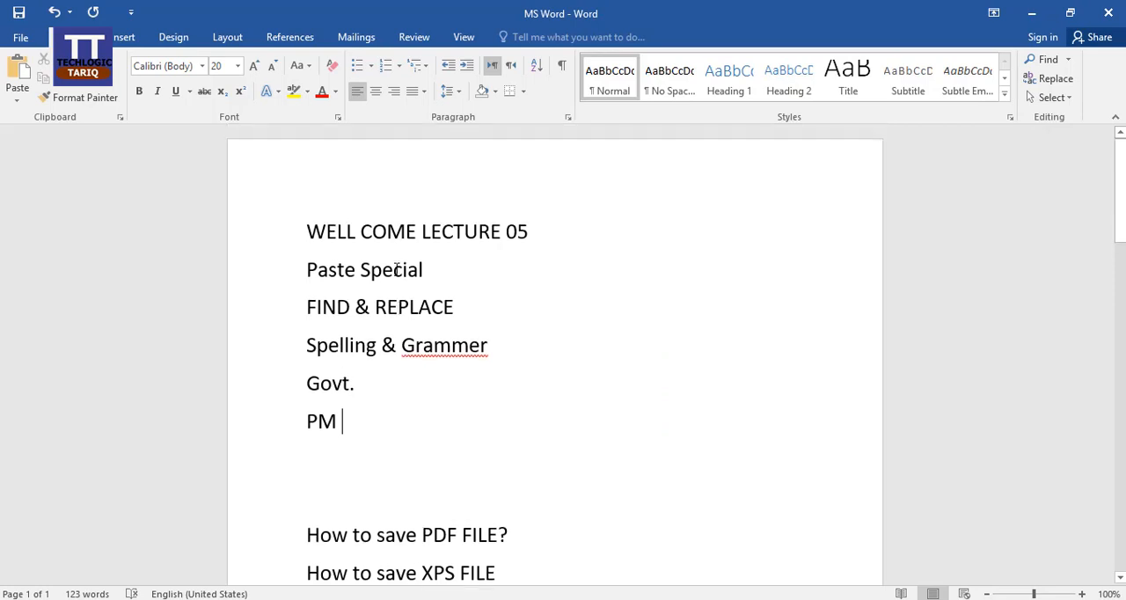
click(451, 345)
click(472, 344)
click(496, 344)
key(Return)
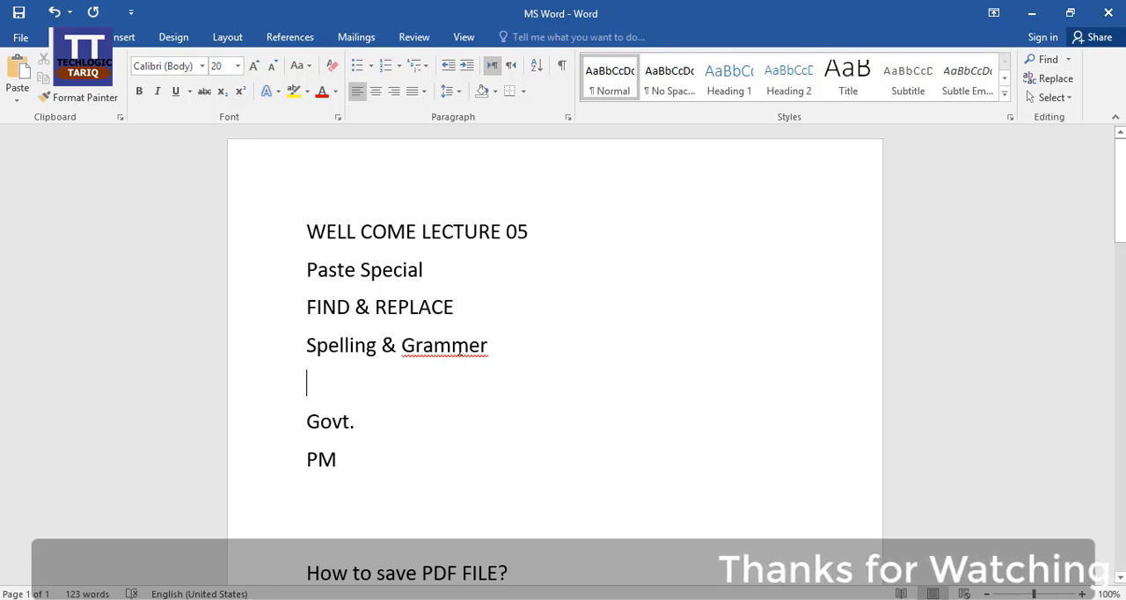
Check the spelling suggestions for the flagged word "Grammer" and ignore all occurrences of it
click(452, 345)
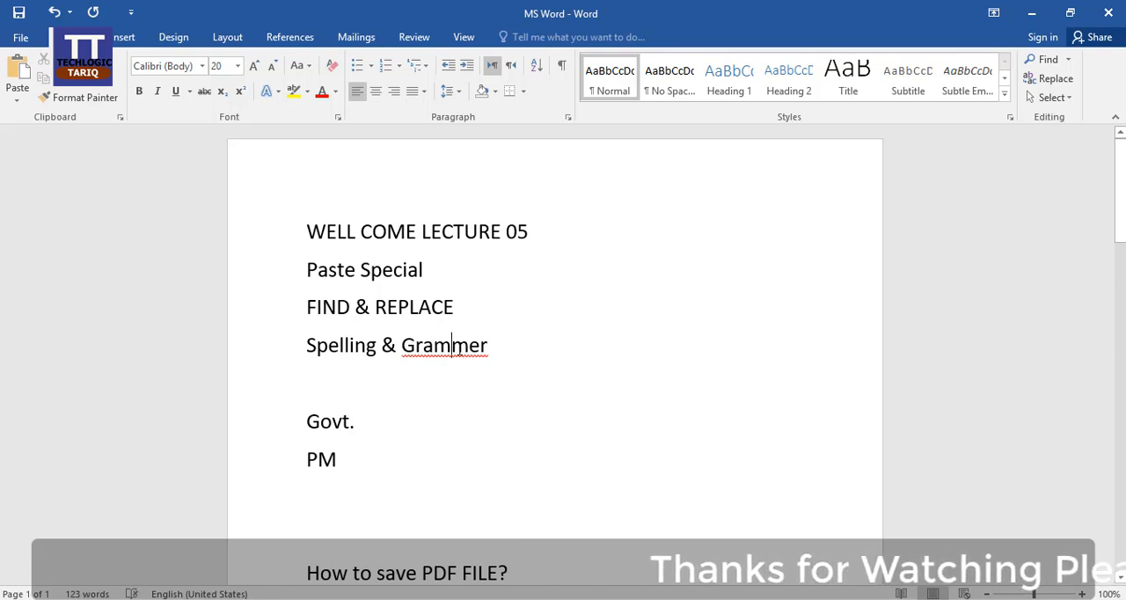
drag(400, 347, 489, 350)
click(459, 401)
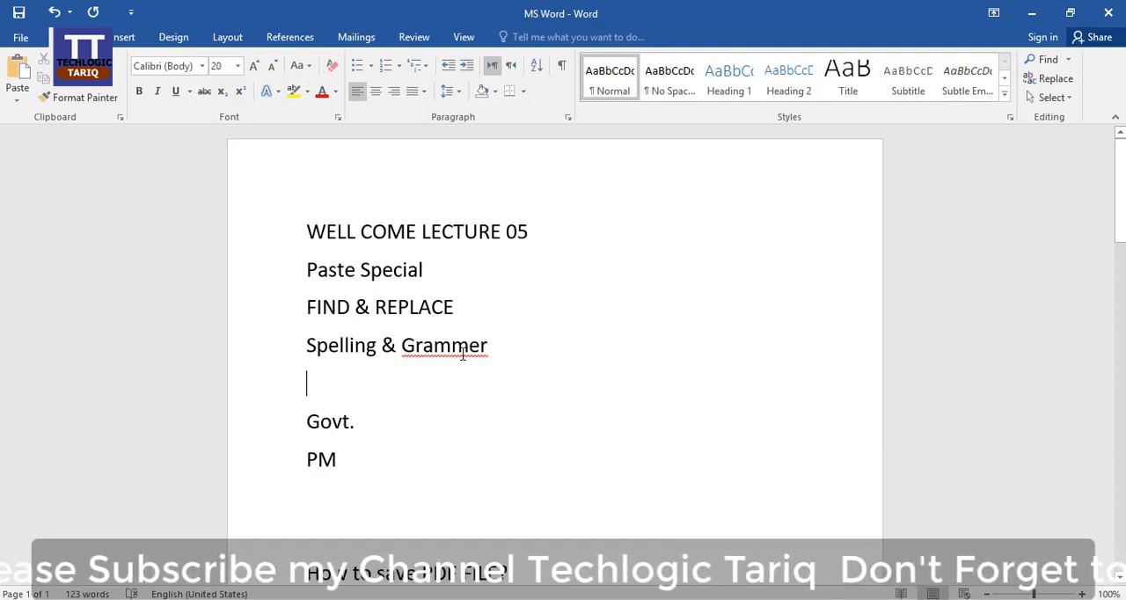
click(452, 346)
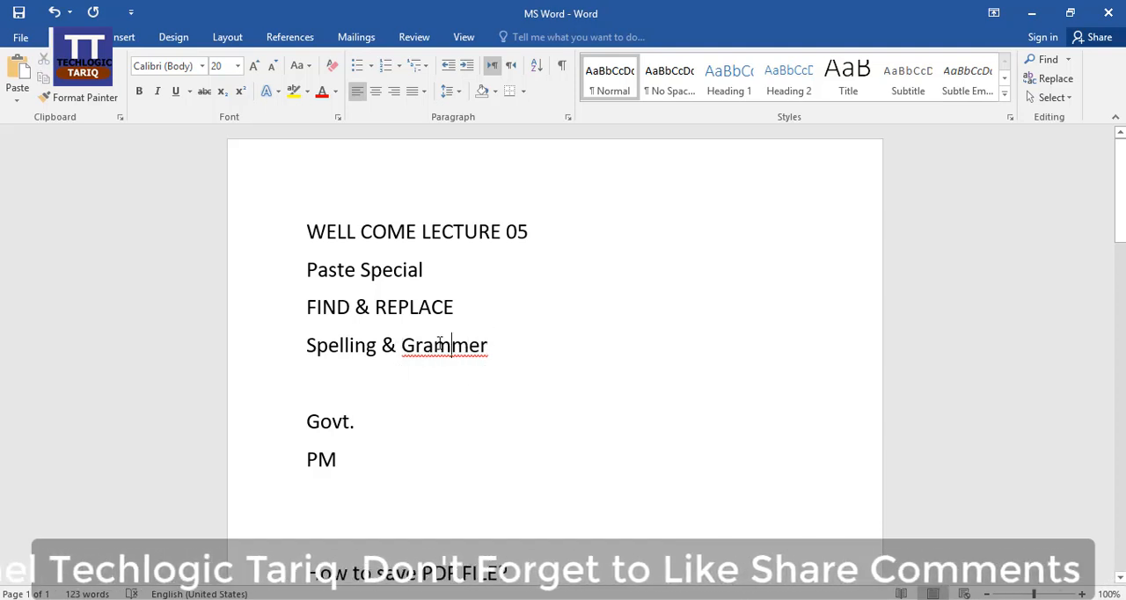
click(434, 345)
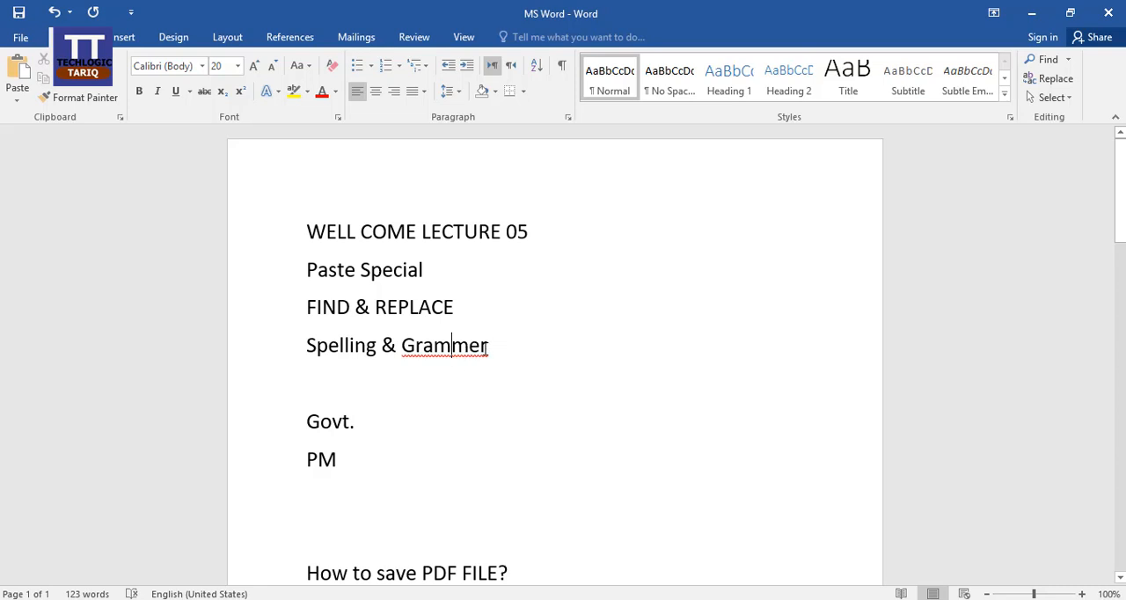
click(435, 350)
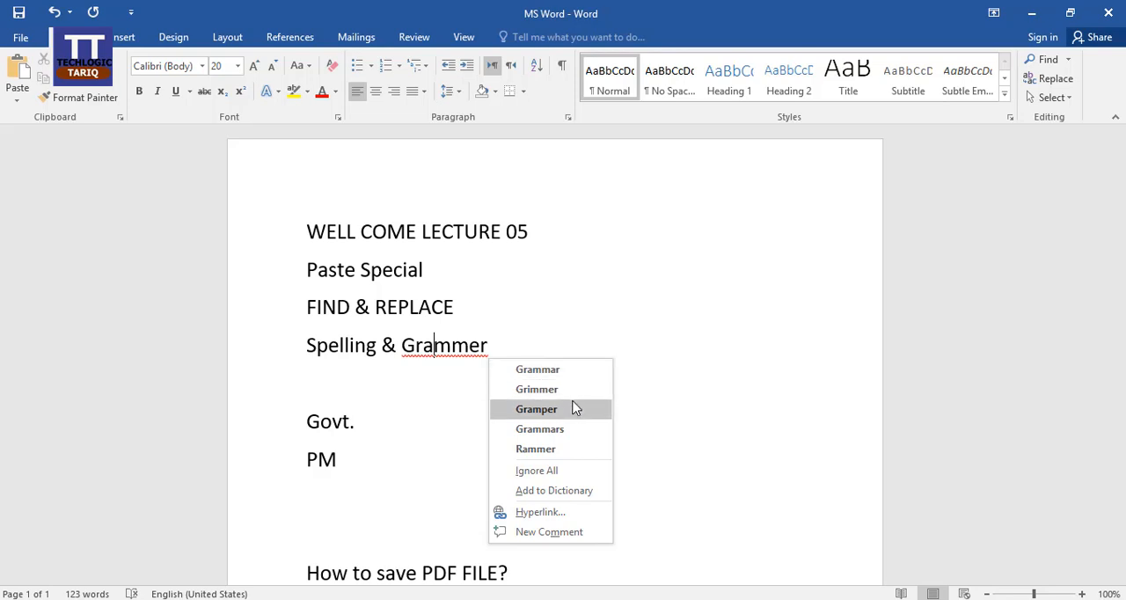
click(568, 477)
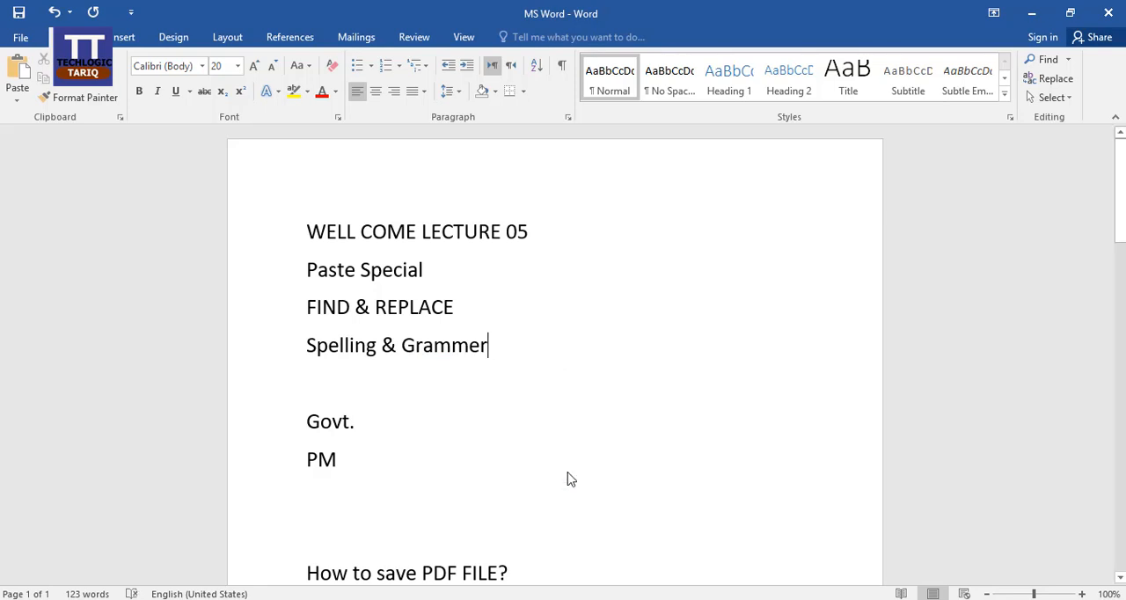
Add "New" and the misspelled word "Npw" on separate lines below the "Spelling & Grammer" line
click(451, 346)
click(492, 344)
key(Return)
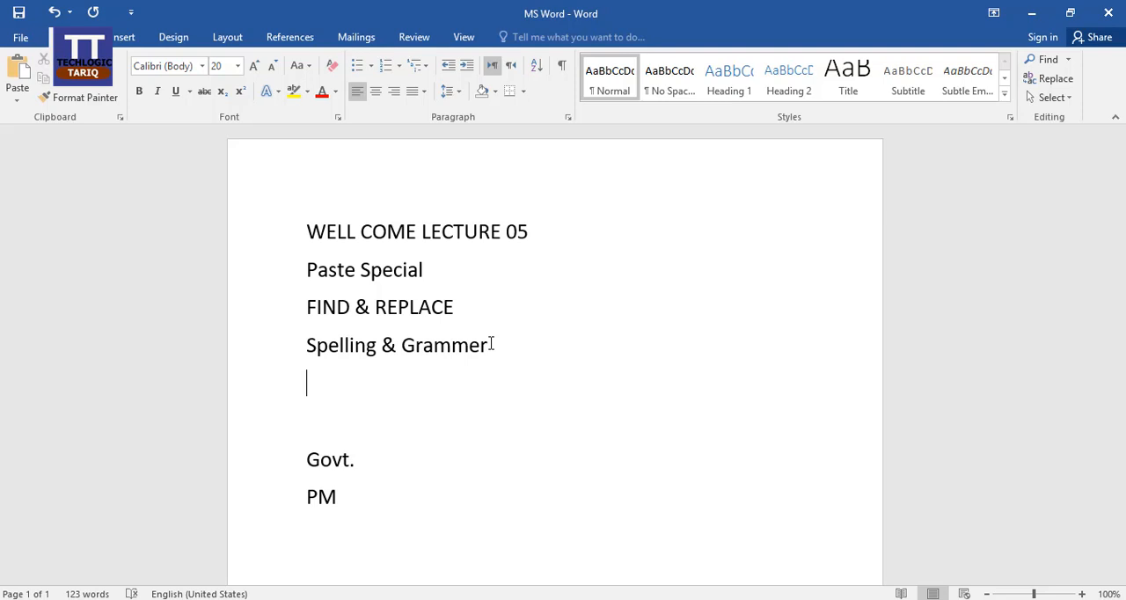
text(new)
key(Return)
text(n)
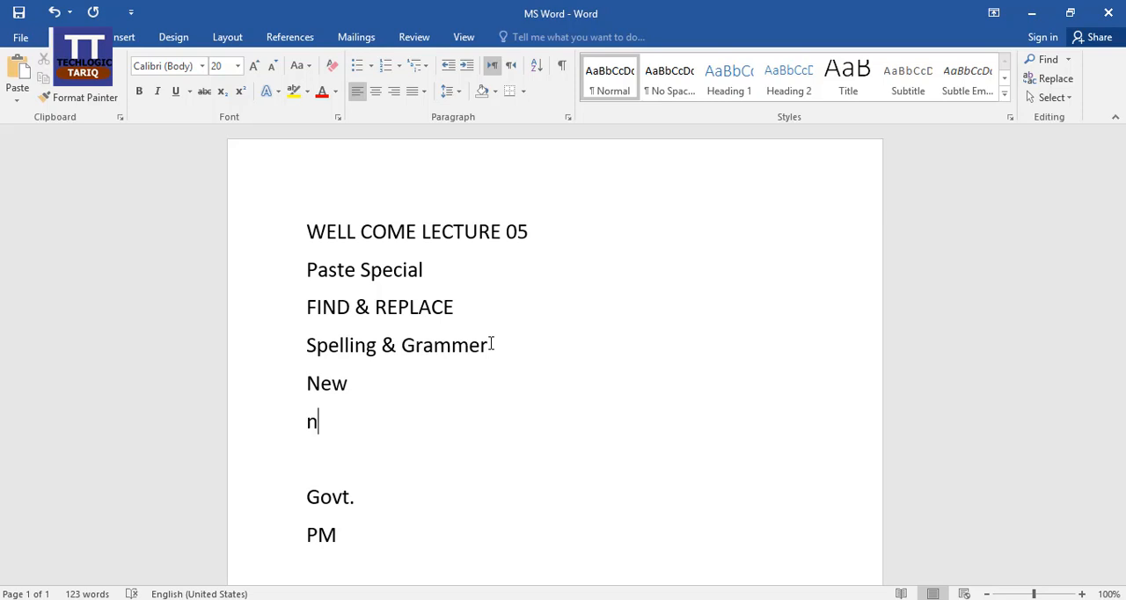
text(pw)
key(Return)
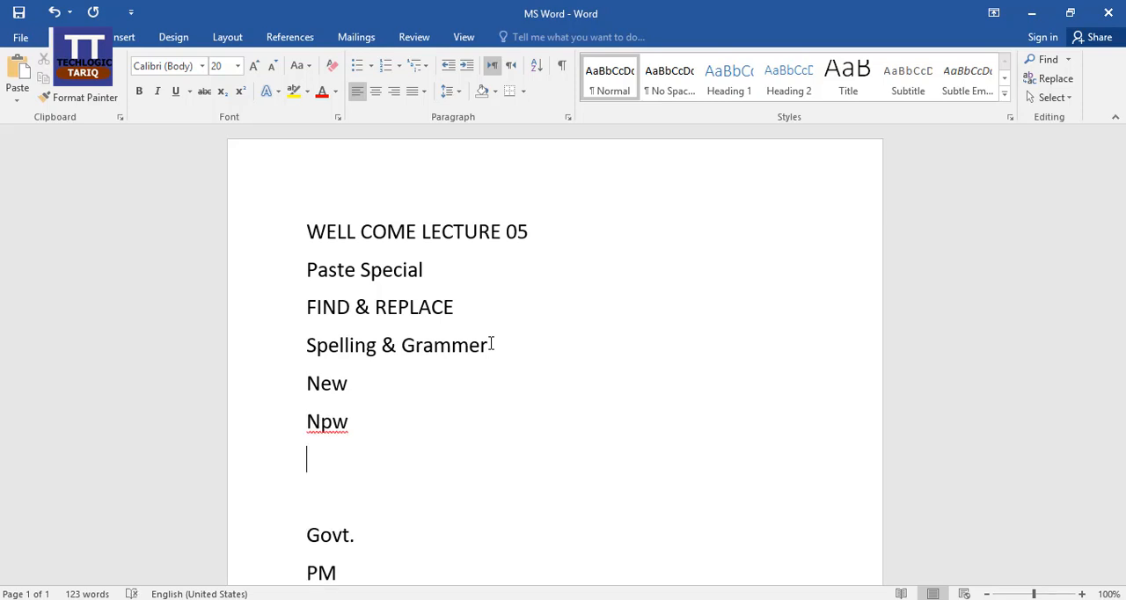
Examine the AutoCorrect options and the spelling suggestions for "Npw" without choosing any of them
click(351, 421)
scroll(434, 398, down, 2)
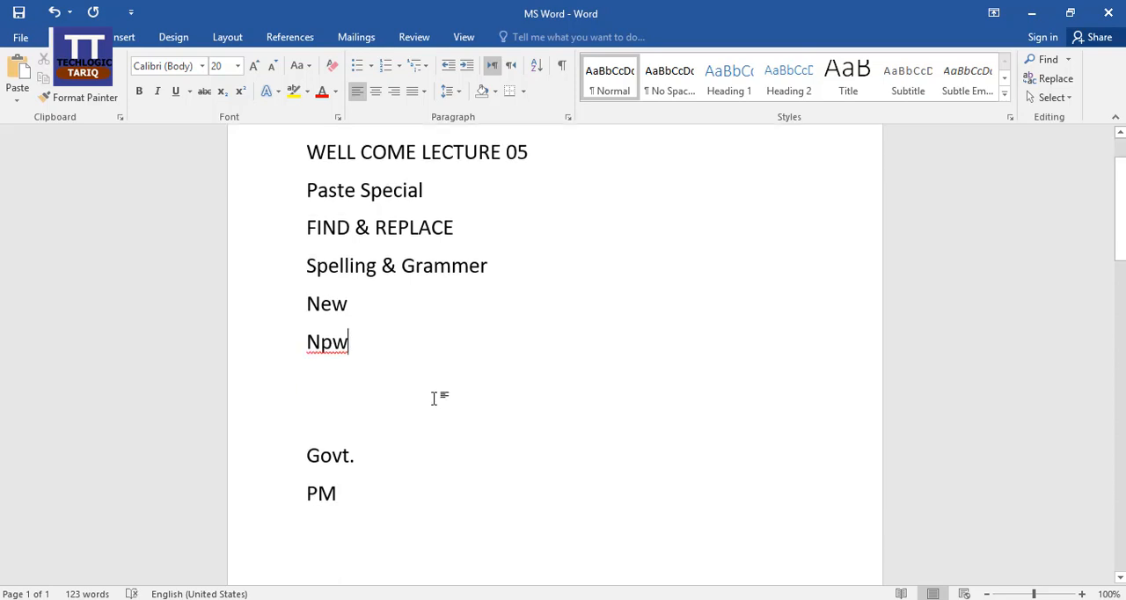
double_click(310, 343)
key(Left)
double_click(350, 343)
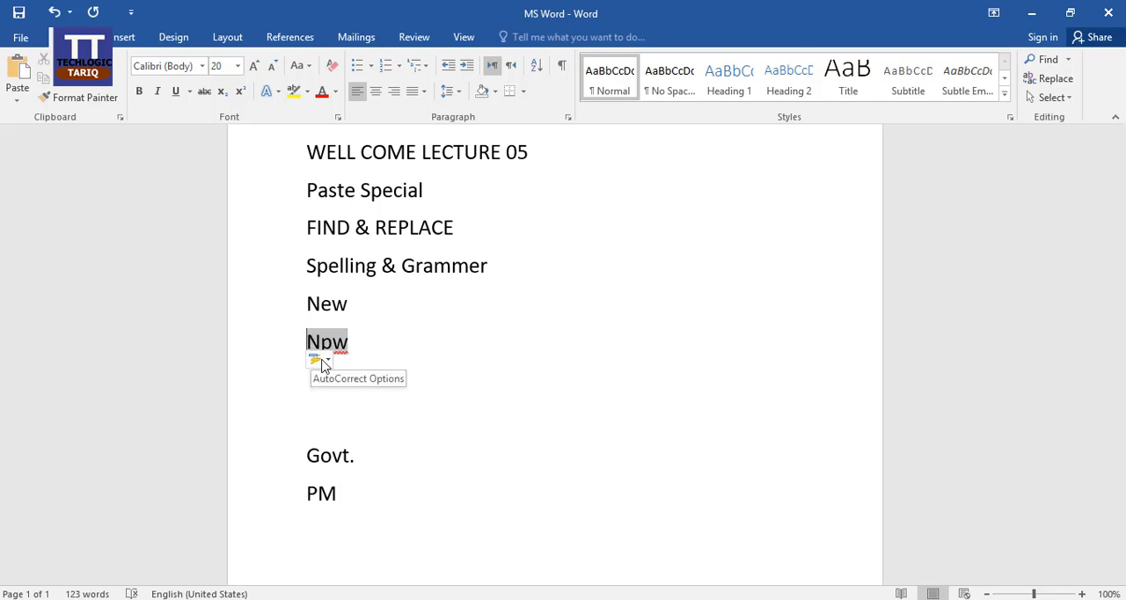
click(325, 363)
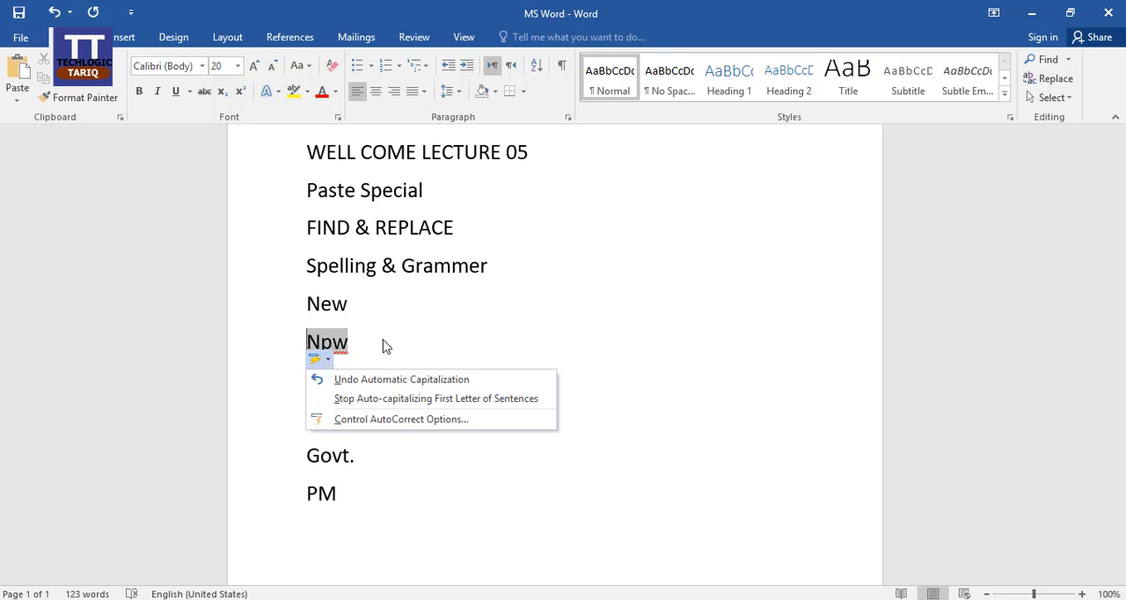
click(384, 343)
right_click(332, 343)
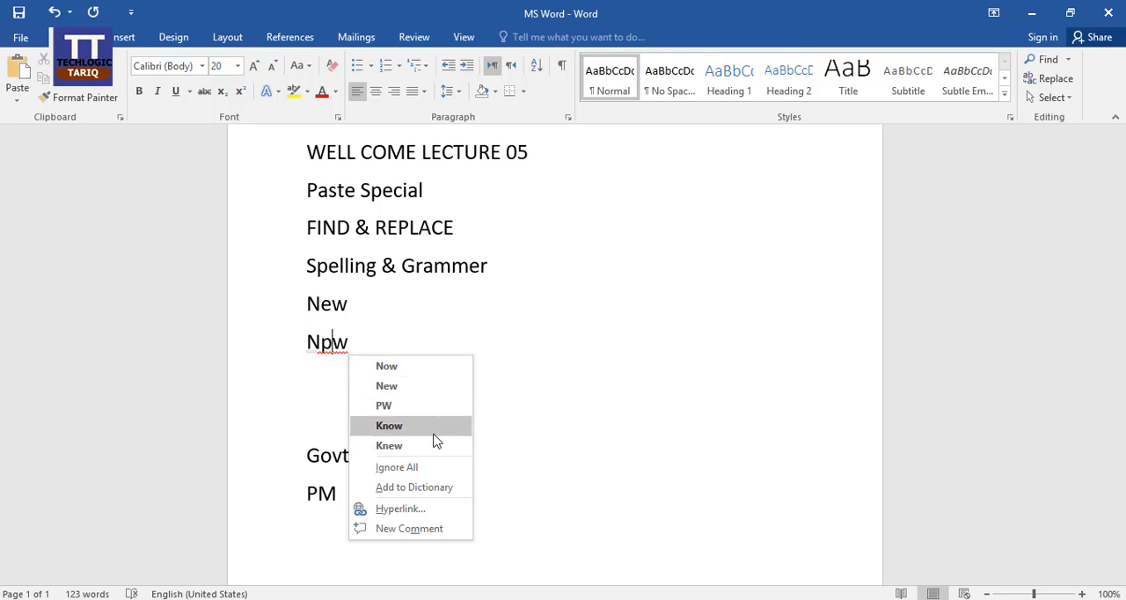
click(559, 432)
Start the Spelling & Grammar check on the document, bringing the flagged word "Npw" into view
scroll(559, 430, down, 1)
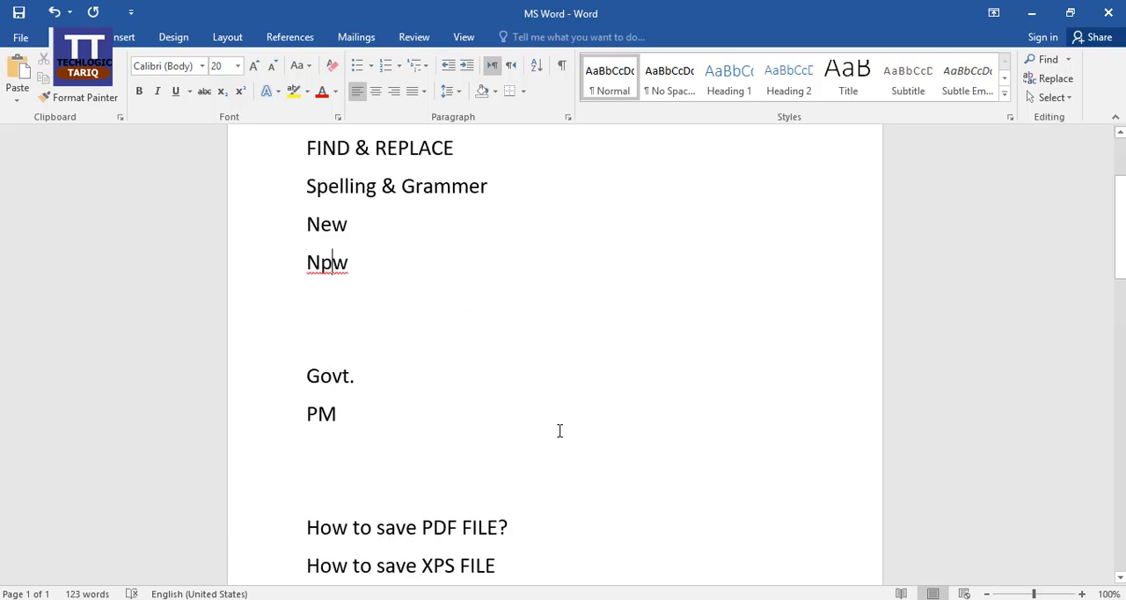
scroll(559, 430, down, 4)
scroll(560, 430, up, 1)
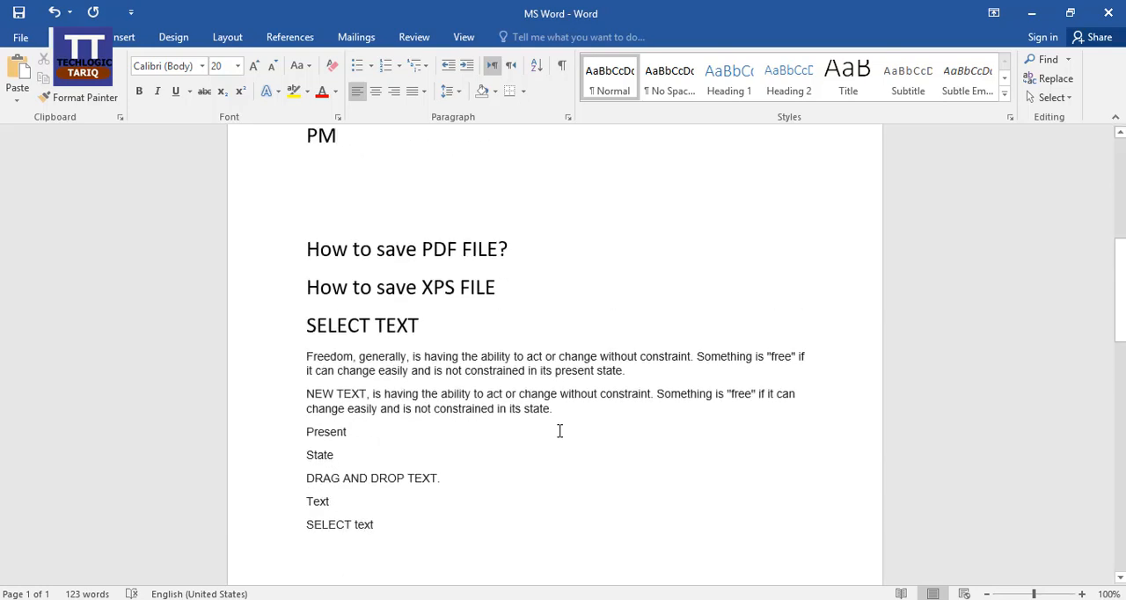
click(566, 356)
click(416, 39)
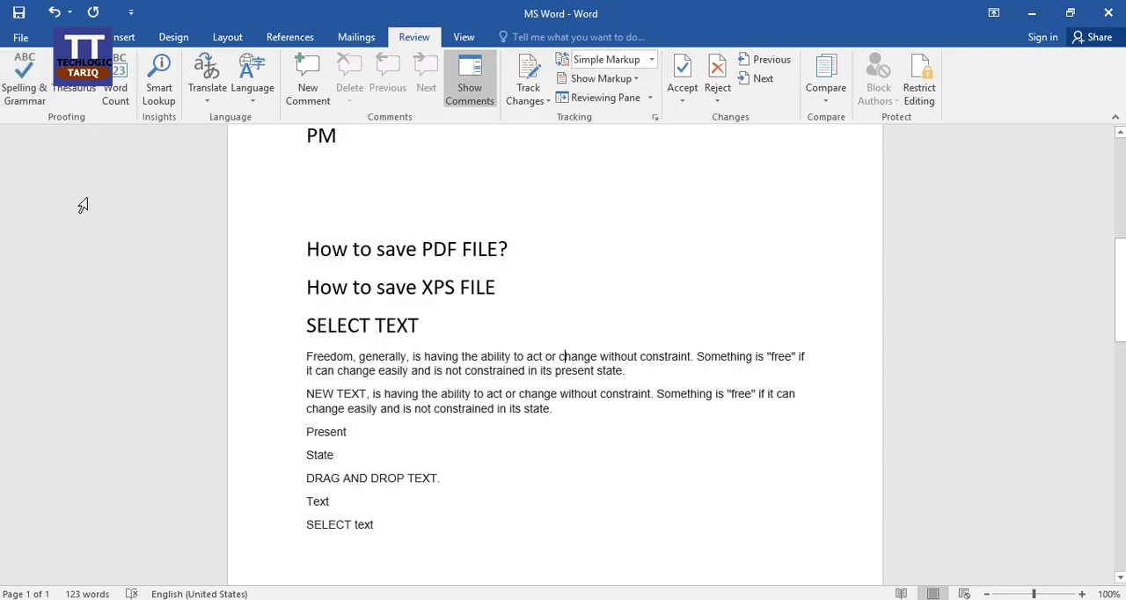
click(26, 79)
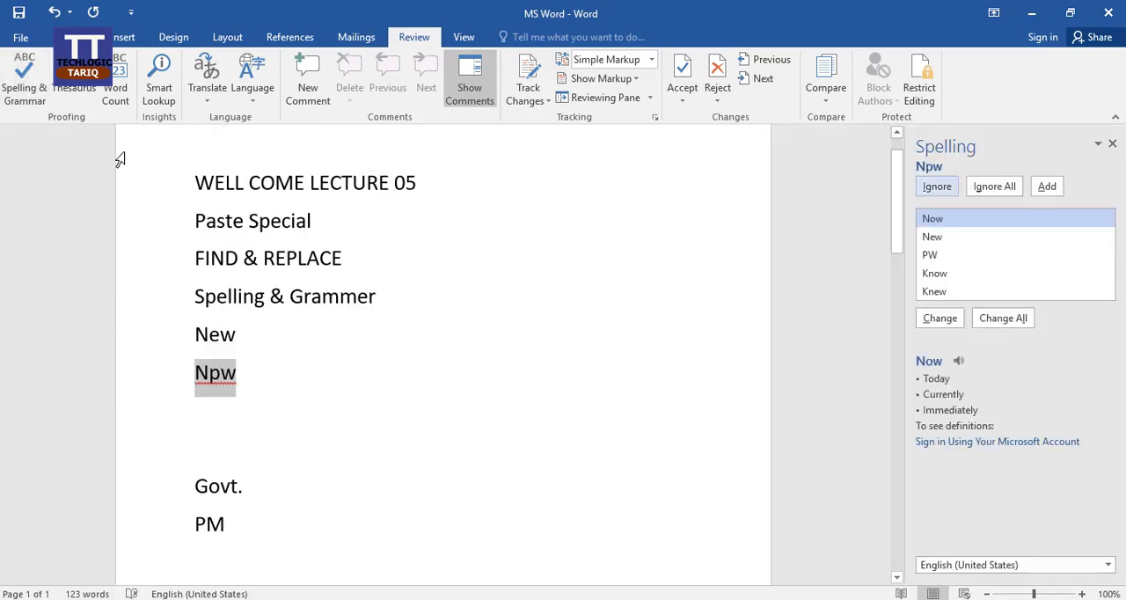
scroll(388, 365, up, 1)
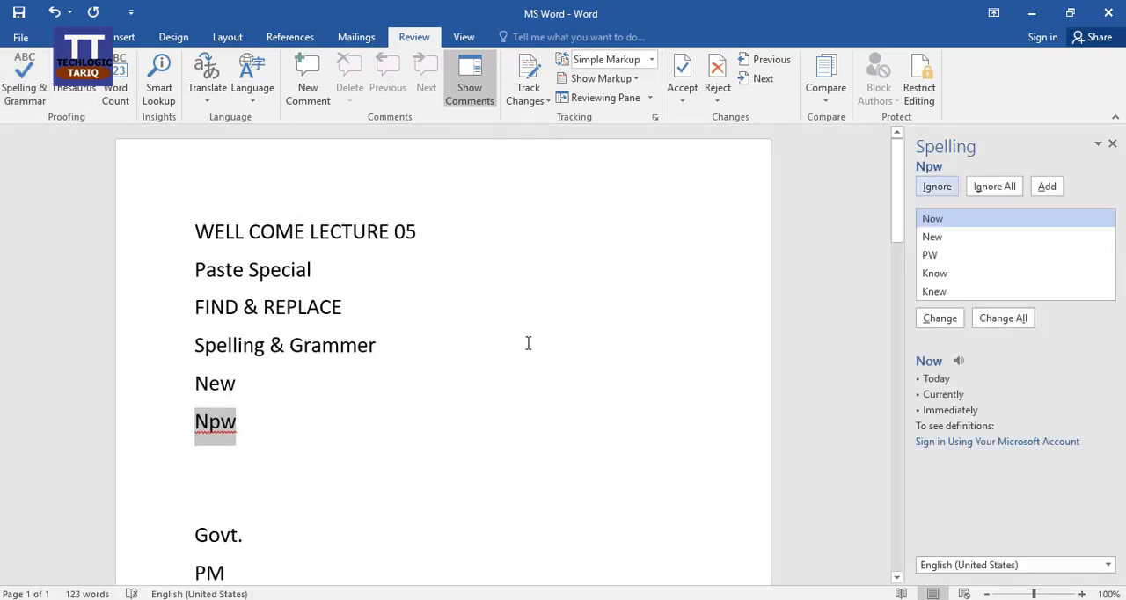
scroll(450, 288, down, 3)
scroll(450, 289, down, 2)
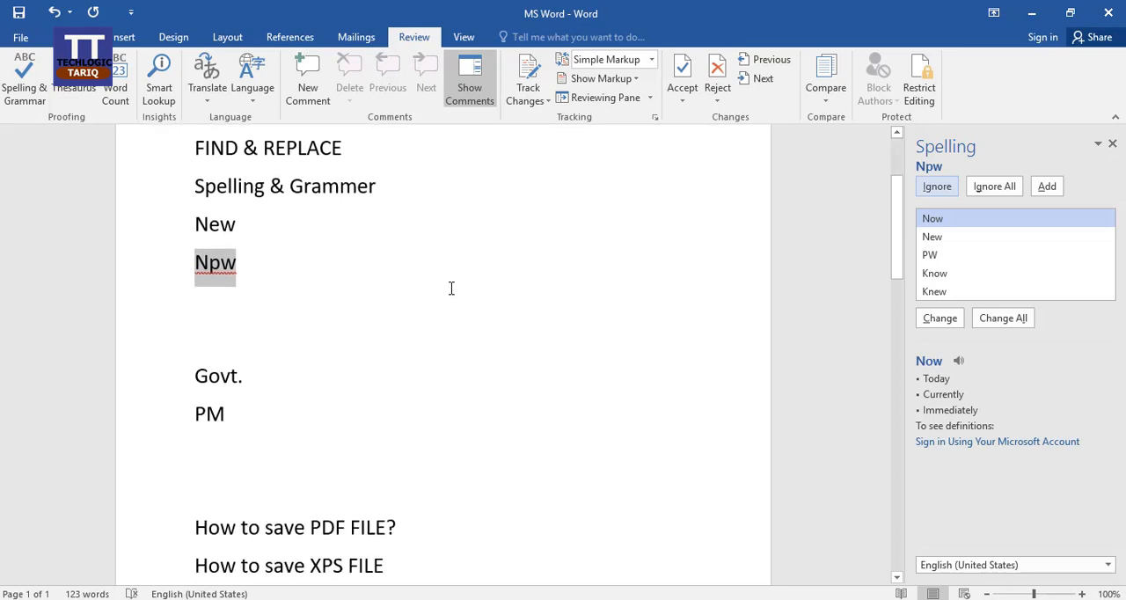
scroll(451, 288, up, 2)
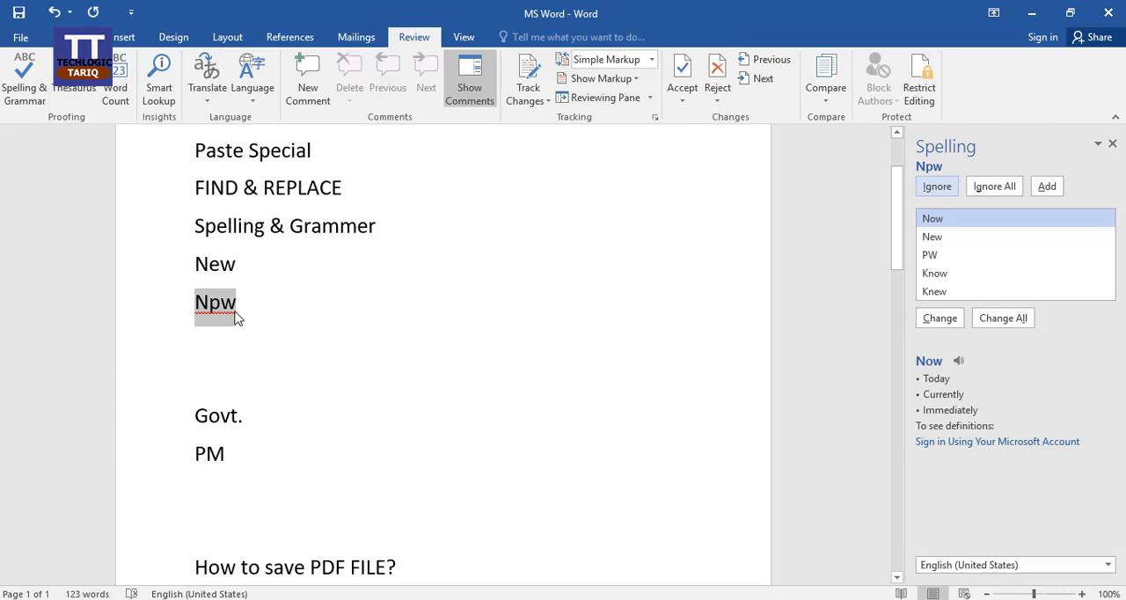
Compare the suggestions "Now" and "New", change "Npw" to "Now" and finish the spelling check
click(957, 220)
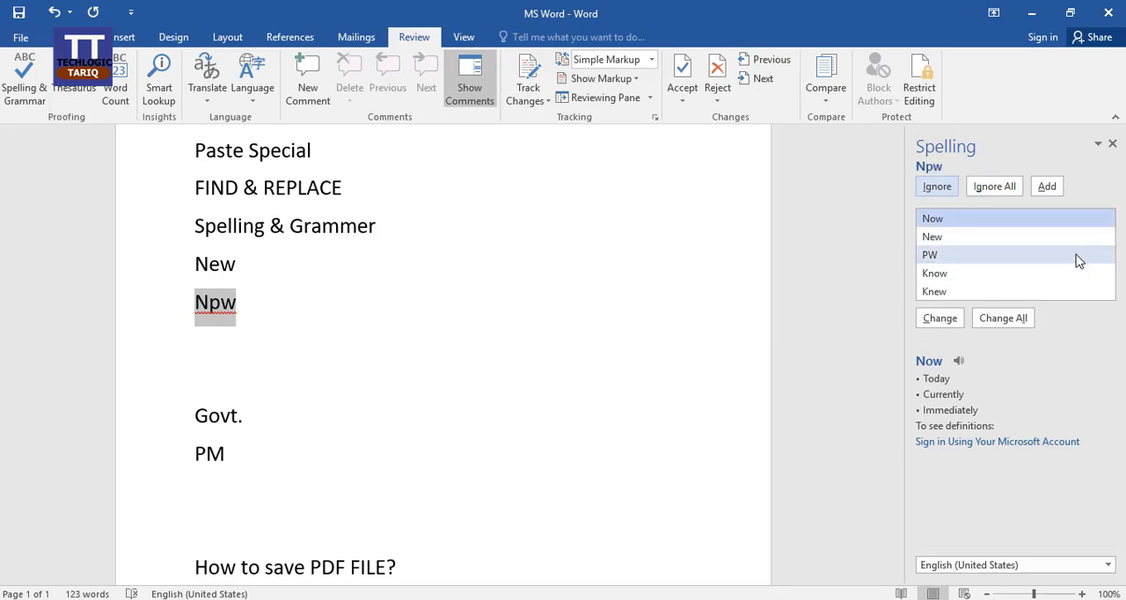
click(956, 238)
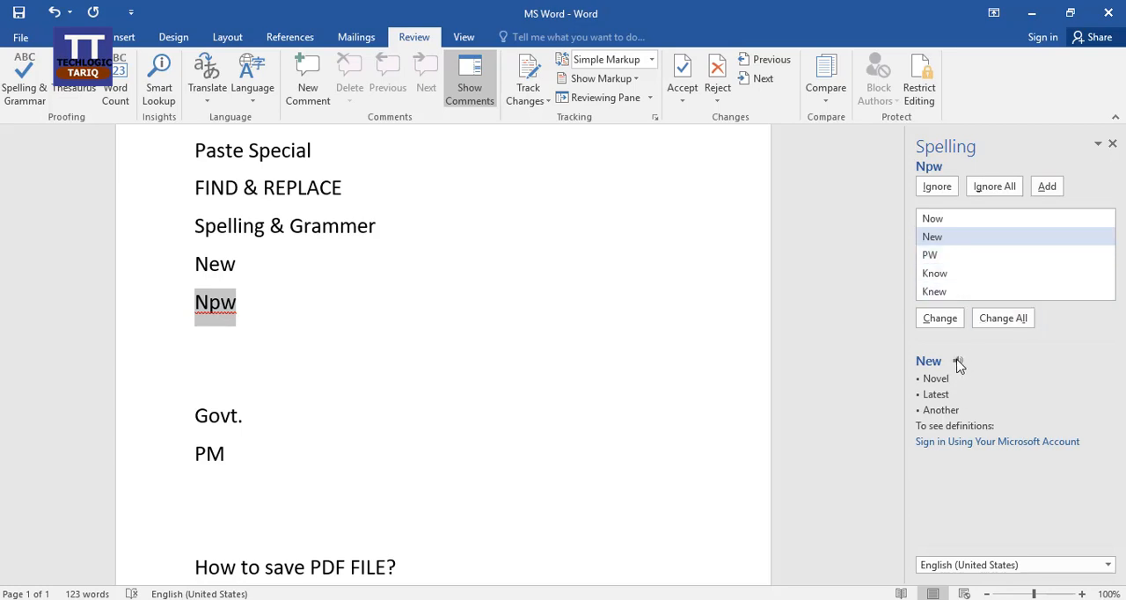
click(943, 222)
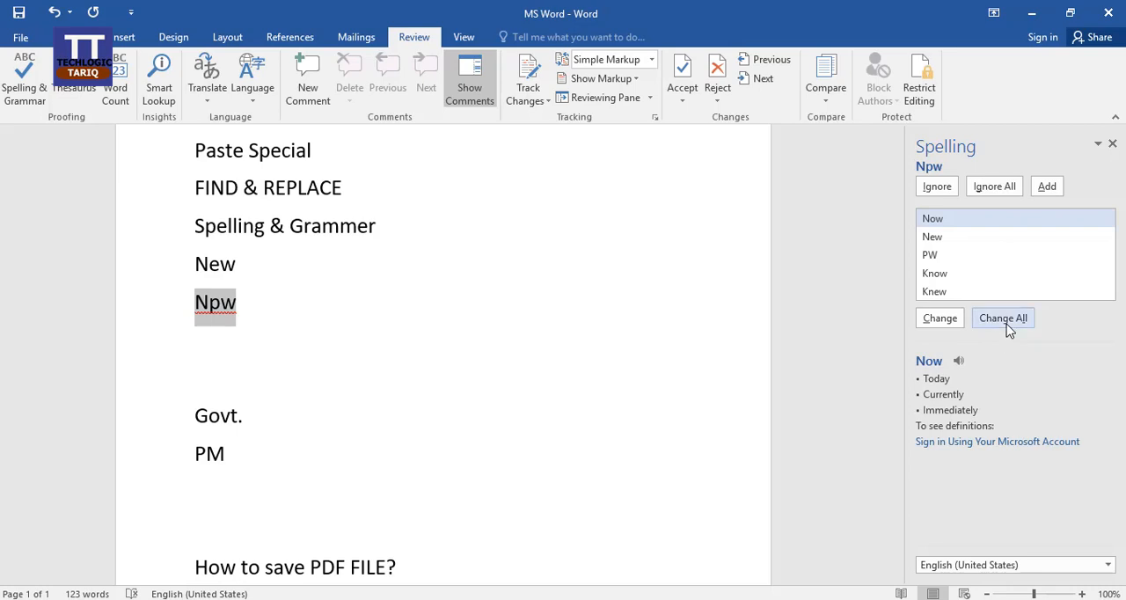
click(939, 319)
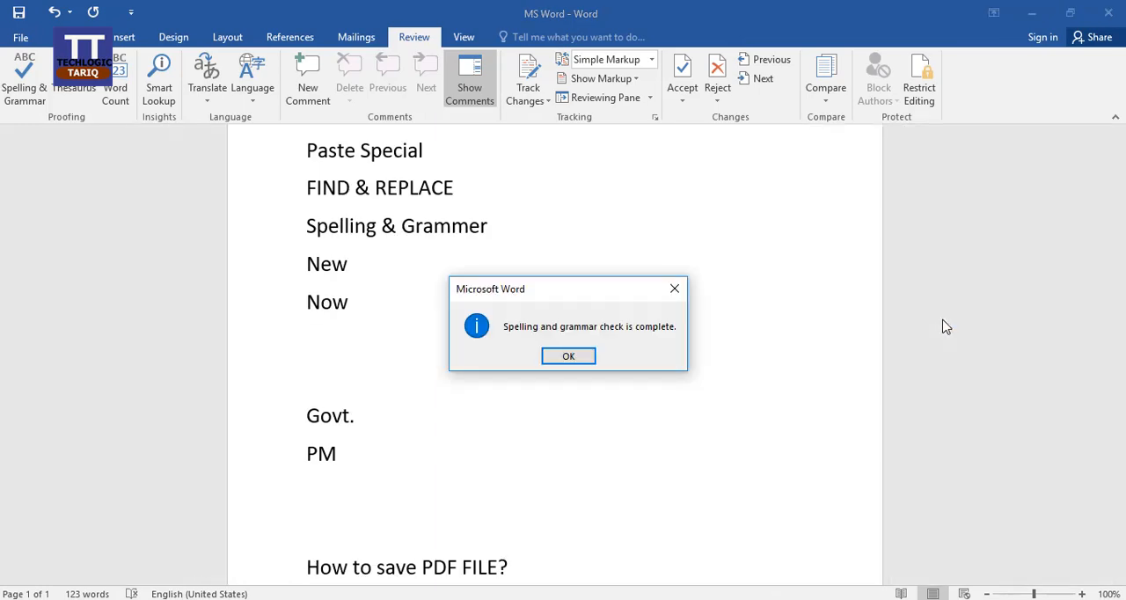
click(581, 356)
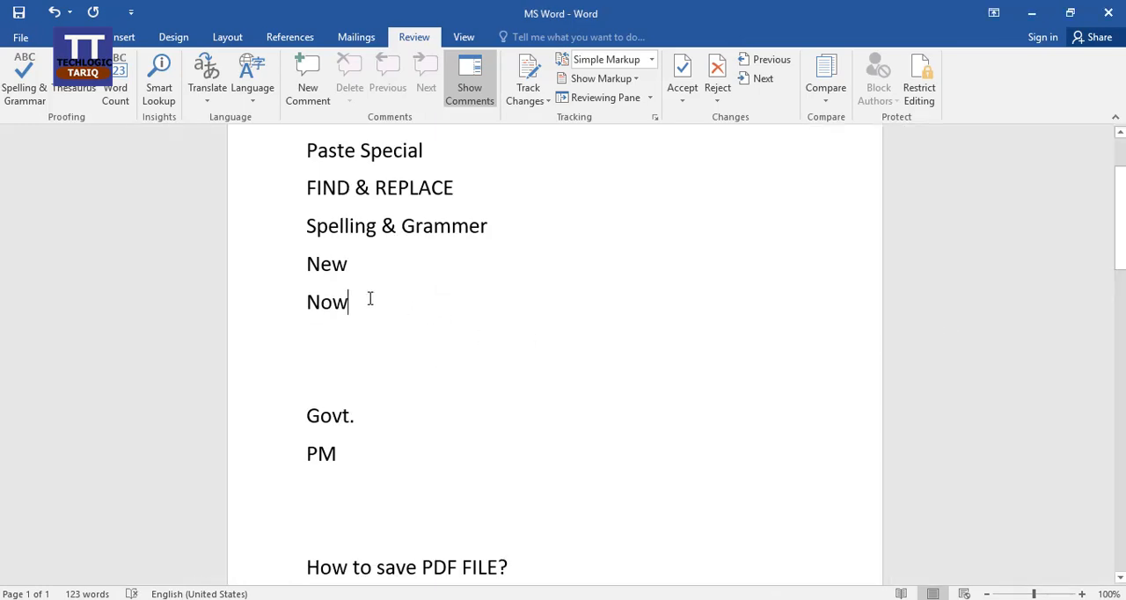
scroll(540, 375, down, 8)
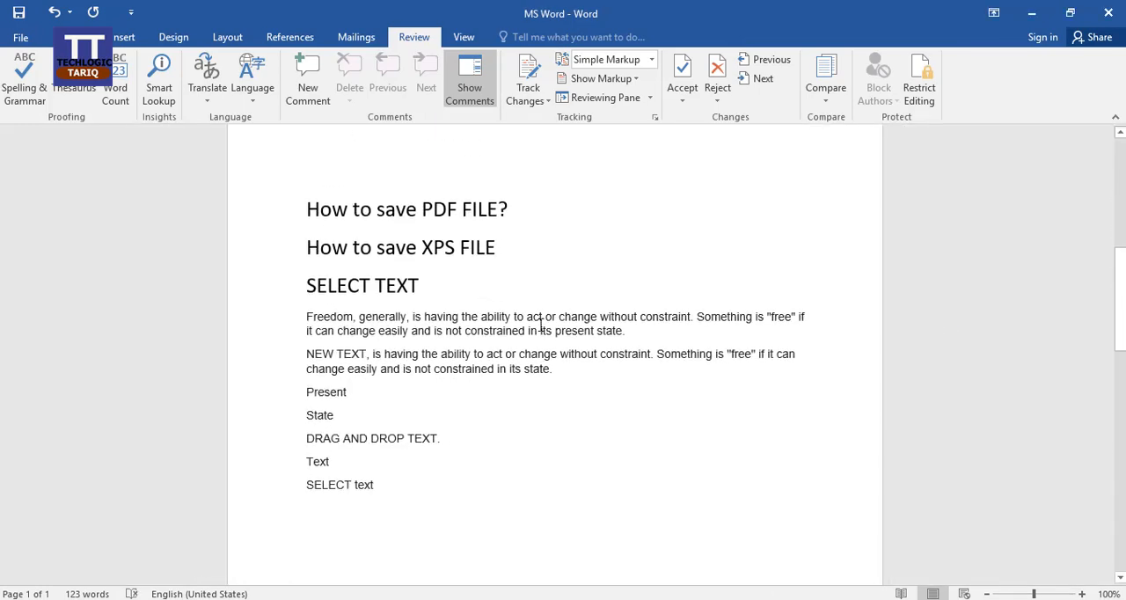
Misspell "change" as "chonge" in the first line of the paragraph beginning "Freedom, generally"
click(433, 298)
click(578, 318)
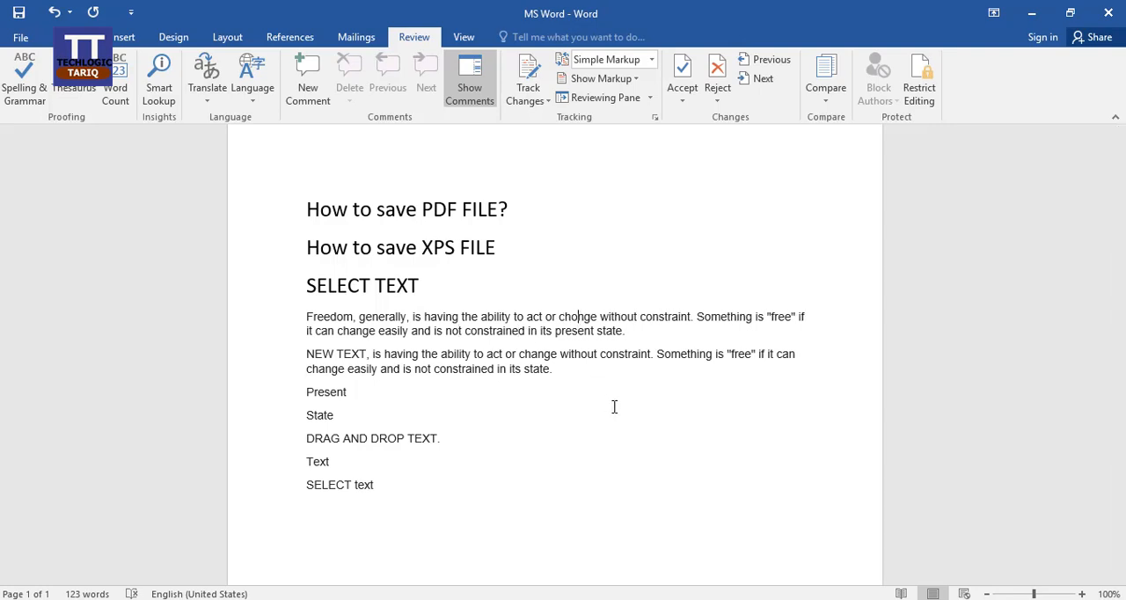
click(565, 331)
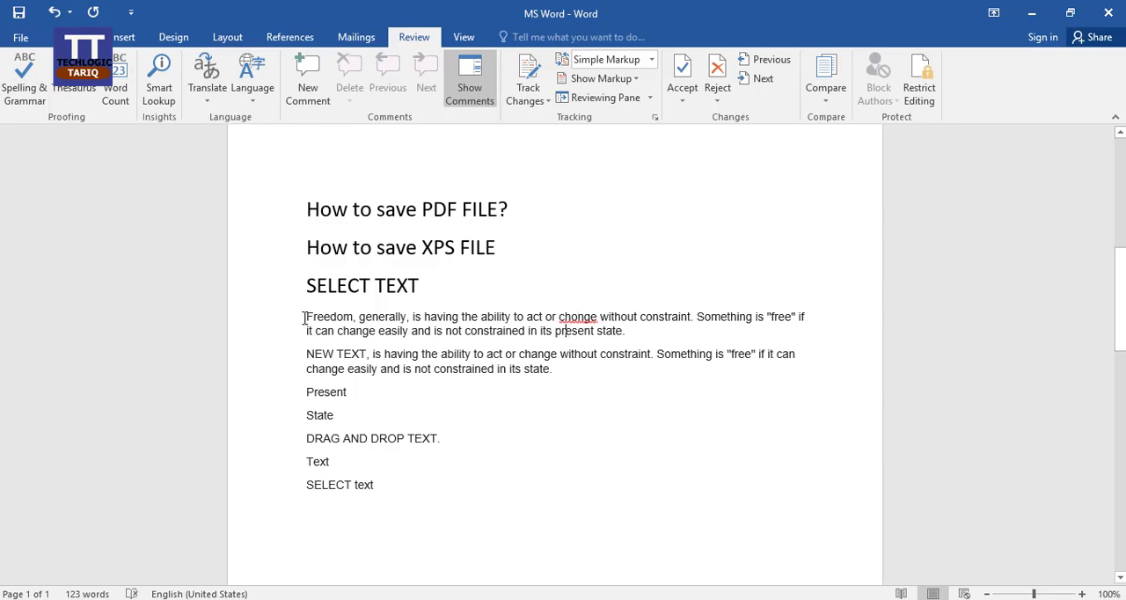
Run the Spelling & Grammar check on the "Freedom, generally" paragraph, change "chonge" to "change" and finish the check
drag(307, 323, 634, 334)
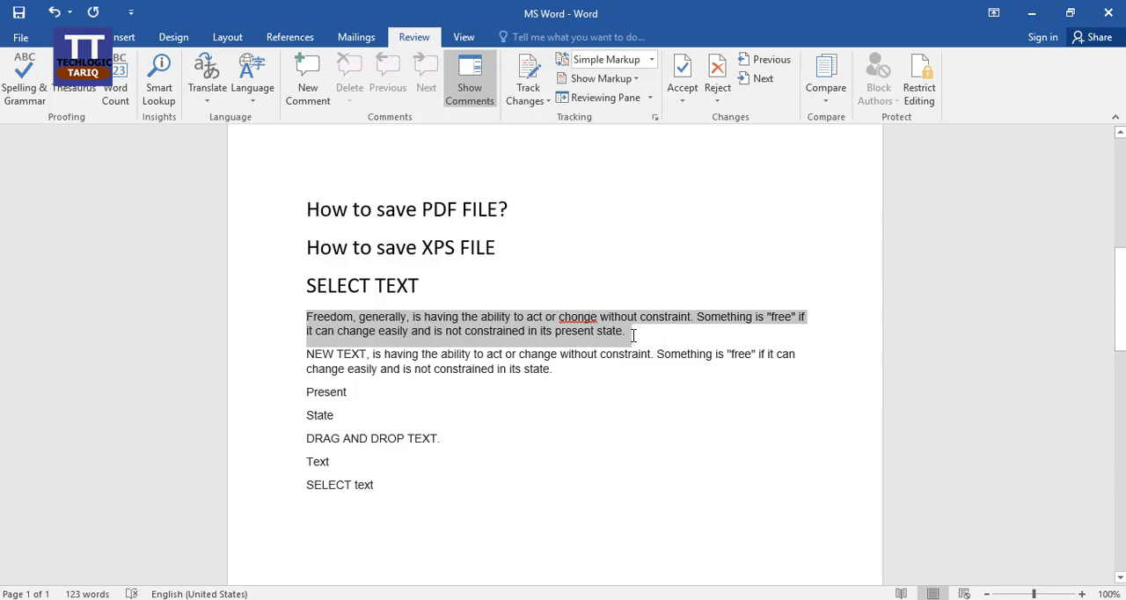
click(35, 85)
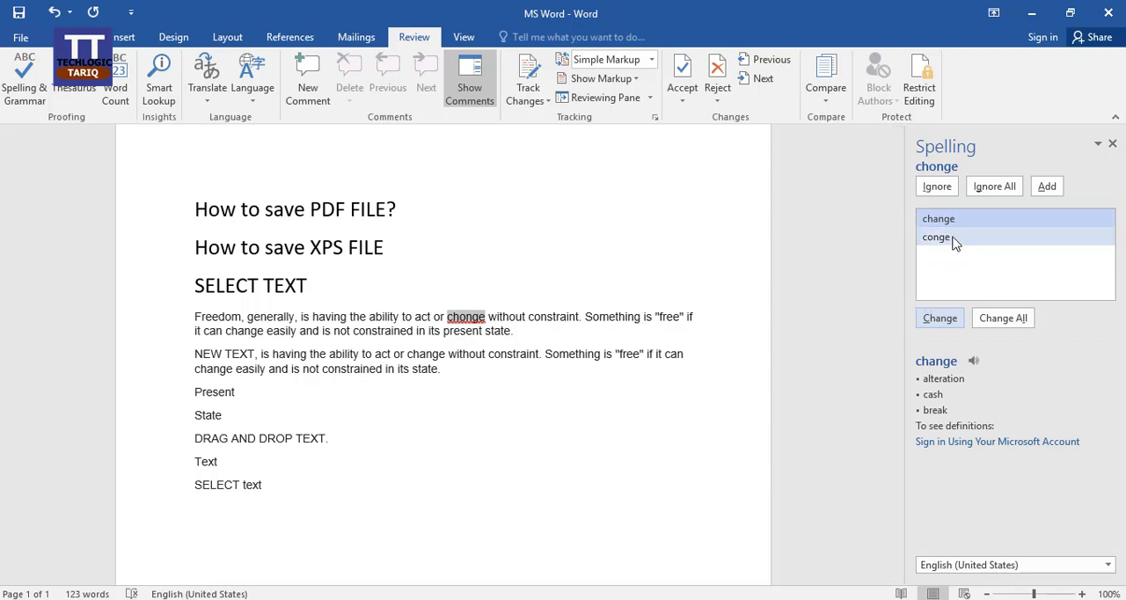
click(941, 322)
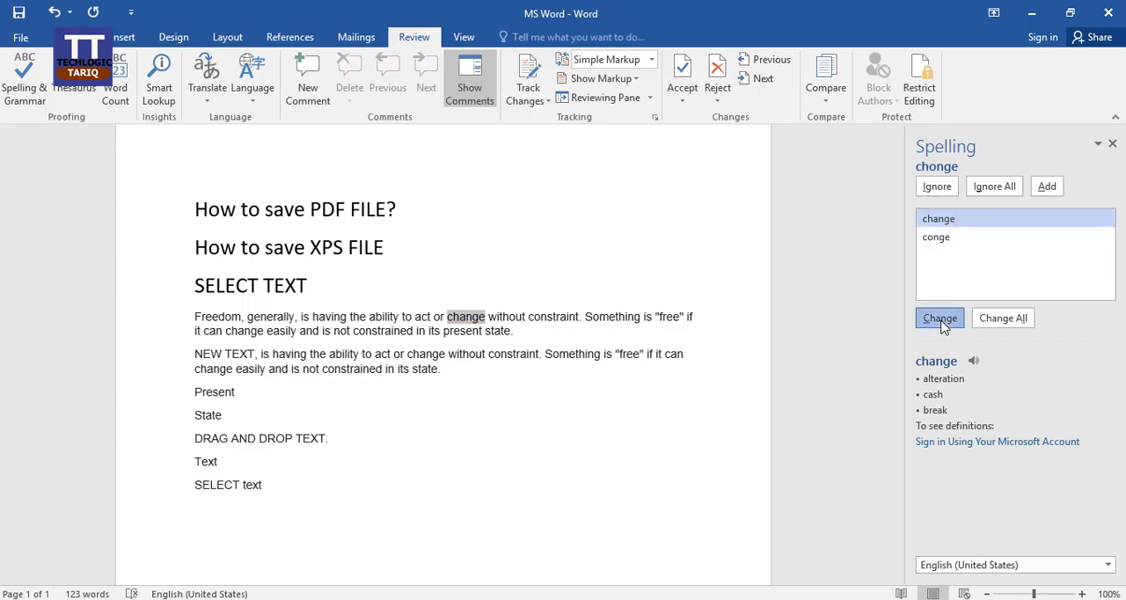
click(530, 354)
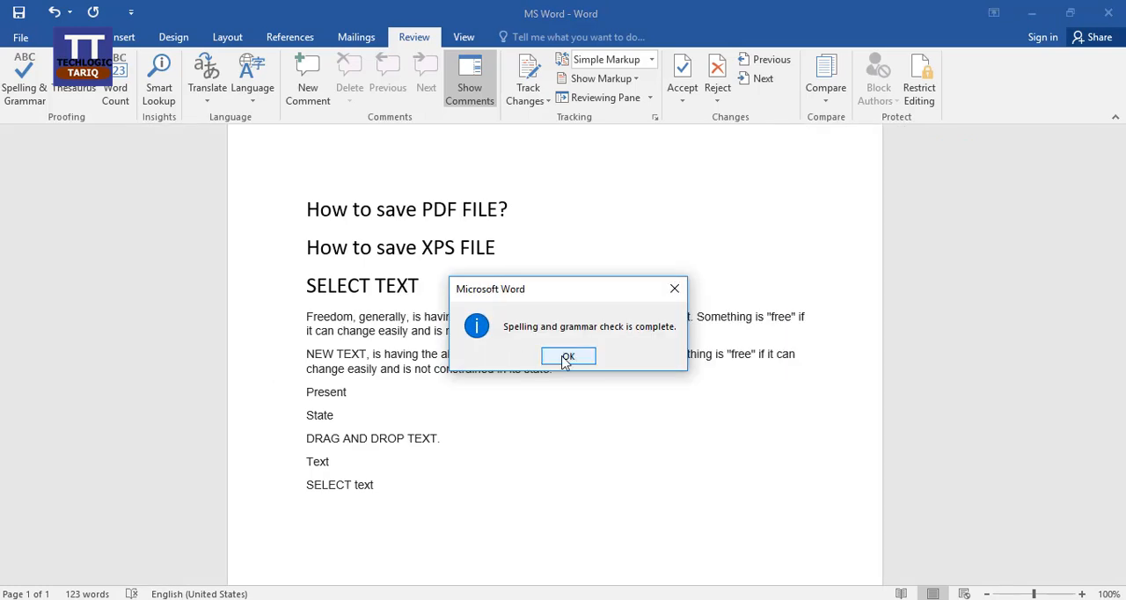
click(567, 356)
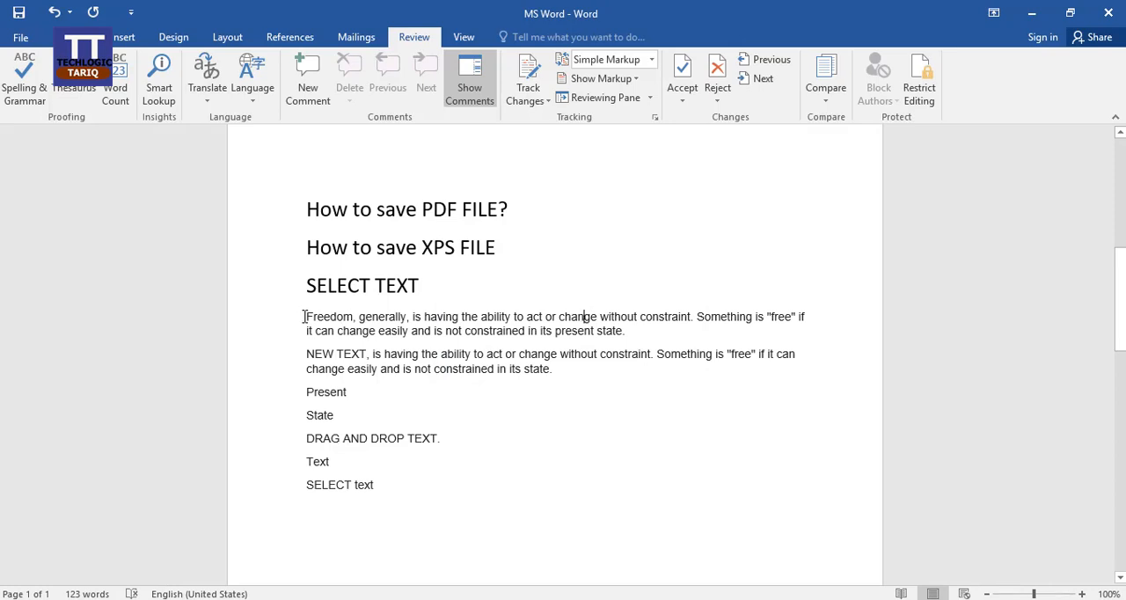
drag(305, 317, 639, 340)
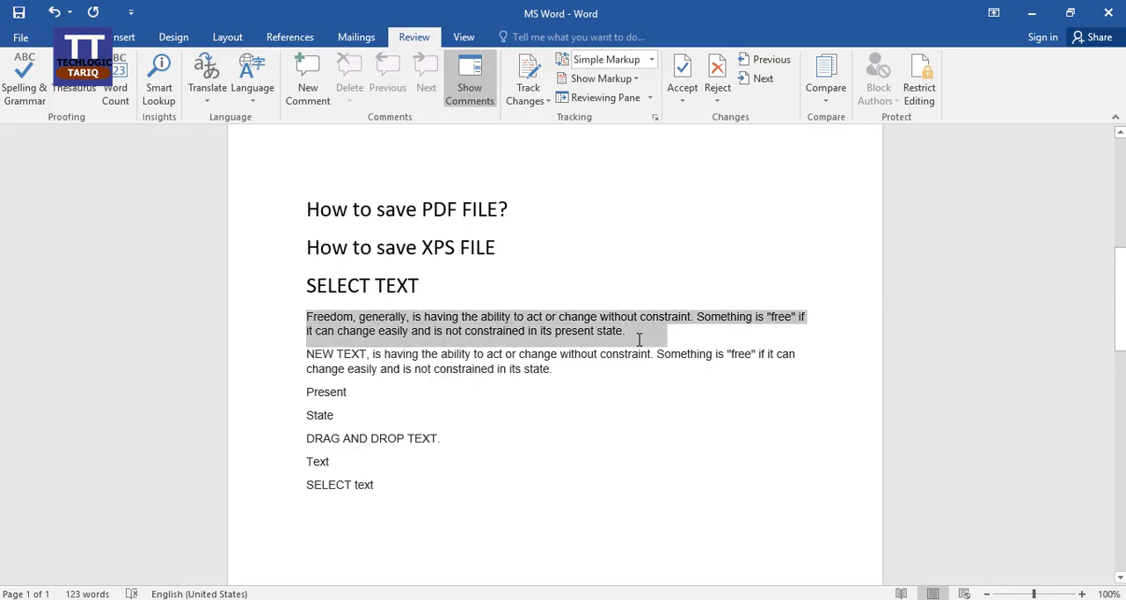
click(572, 359)
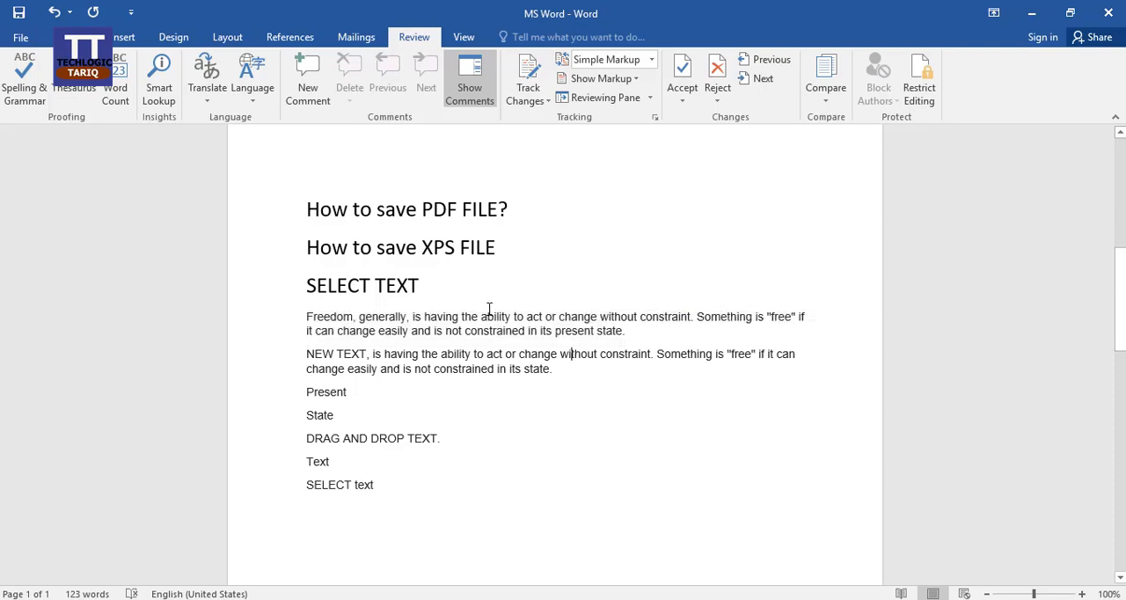
Look up "TEXT" from the "SELECT TEXT" heading in the Thesaurus, explore related words such as "CONTENT" and "CHOOSE", and close it without replacing the word
drag(419, 285, 374, 285)
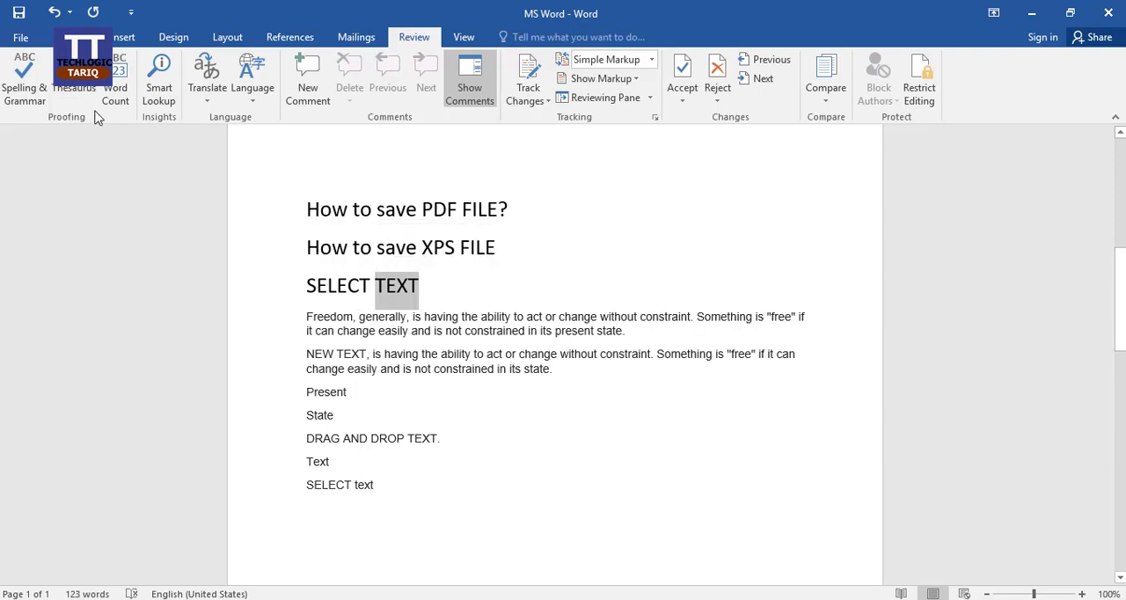
click(74, 88)
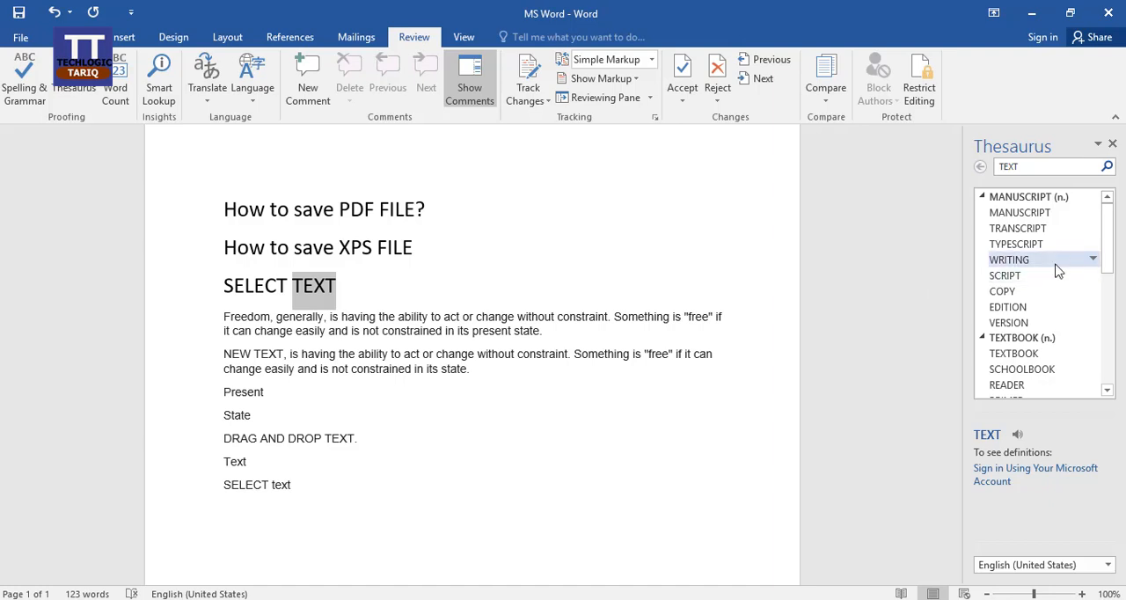
scroll(1038, 317, down, 8)
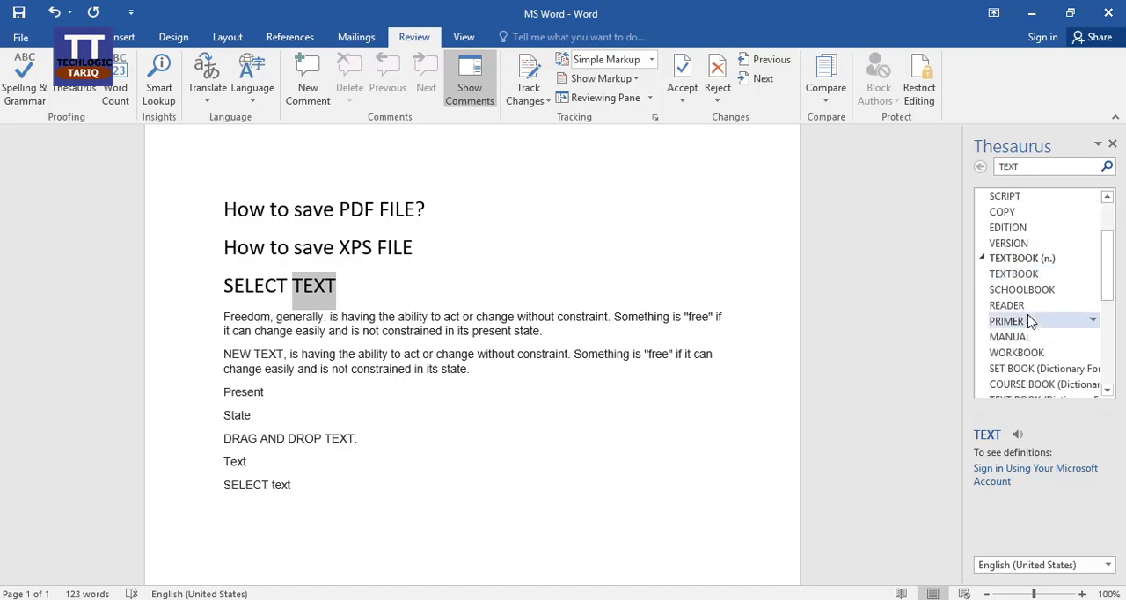
scroll(1031, 322, down, 1)
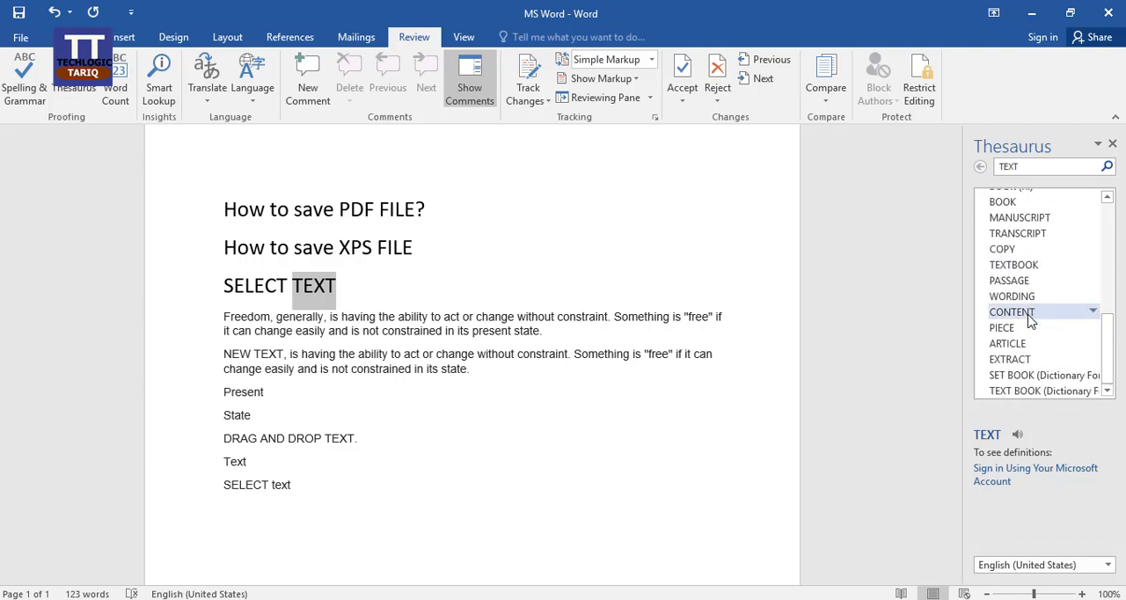
click(1011, 312)
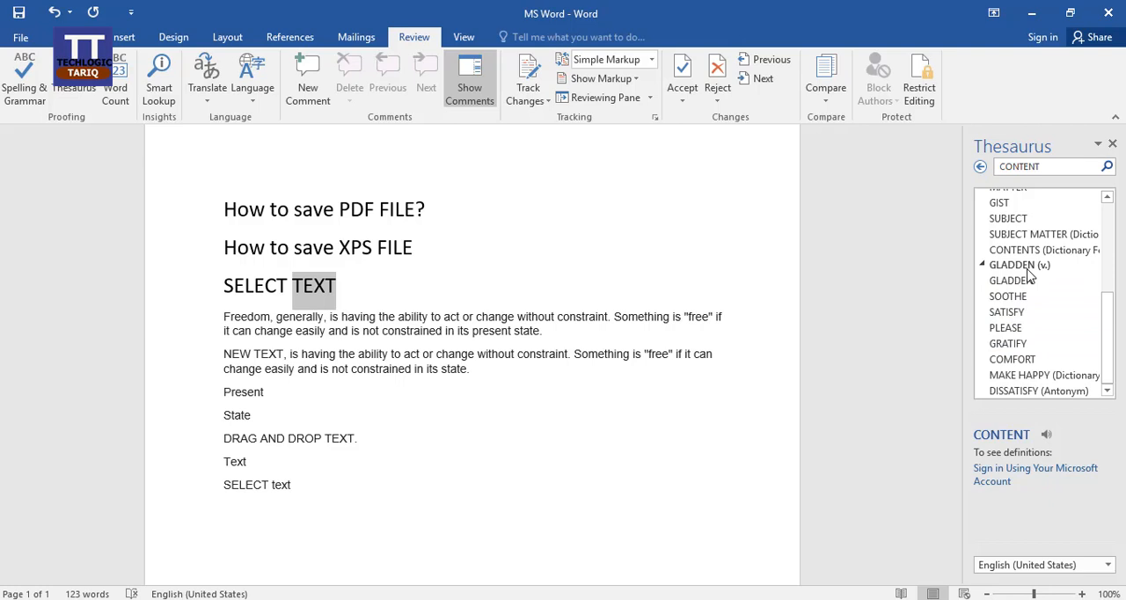
click(1007, 329)
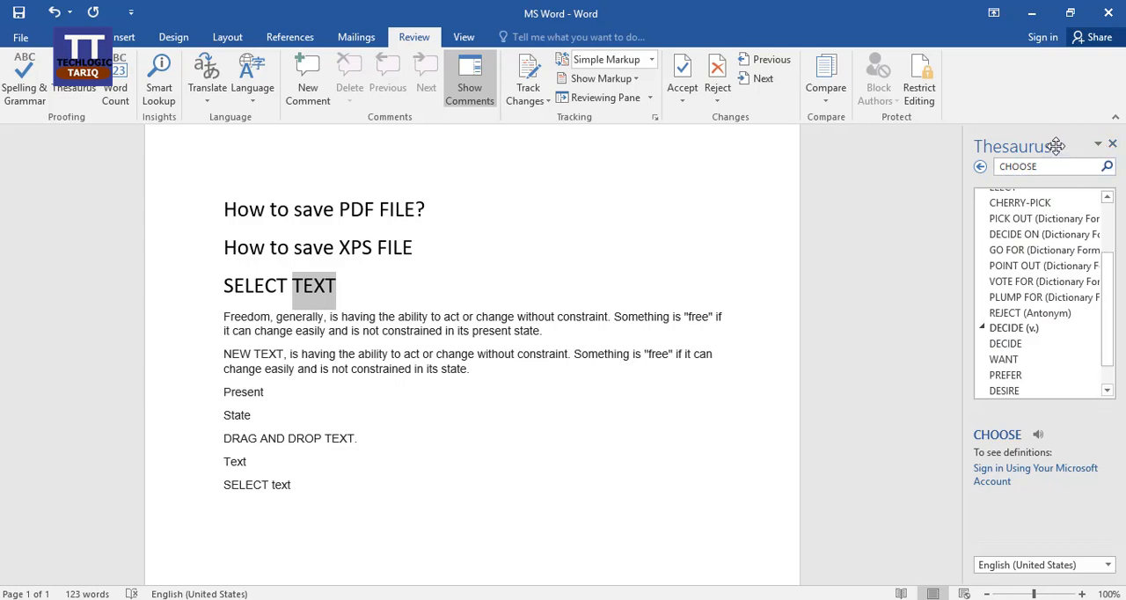
click(1112, 144)
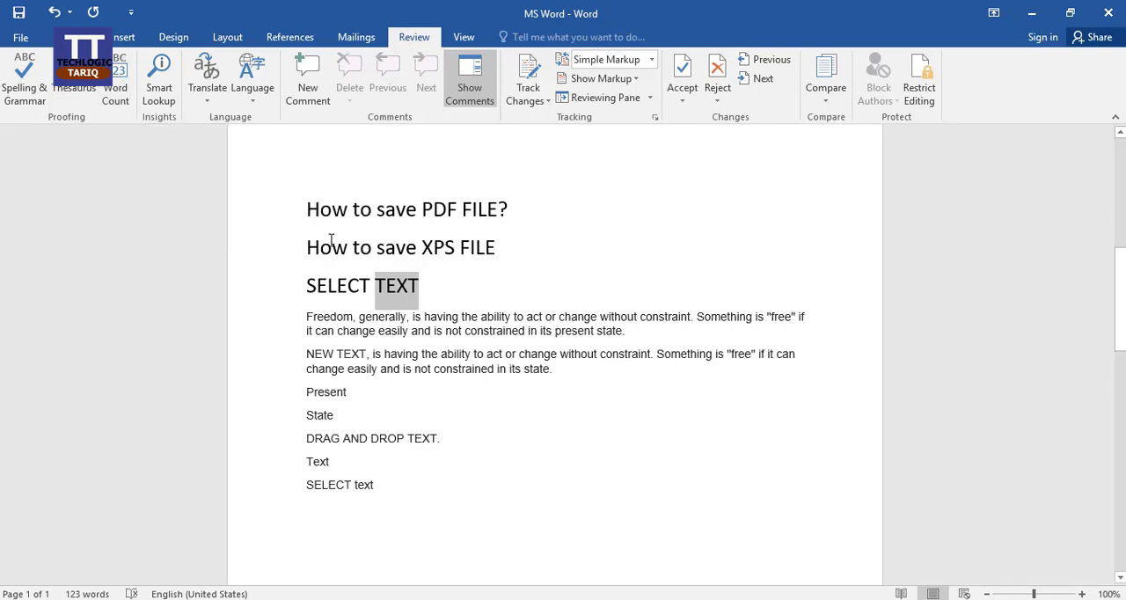
Check the Word Count statistics for the selected word "TEXT", close them and clear the selection
click(128, 91)
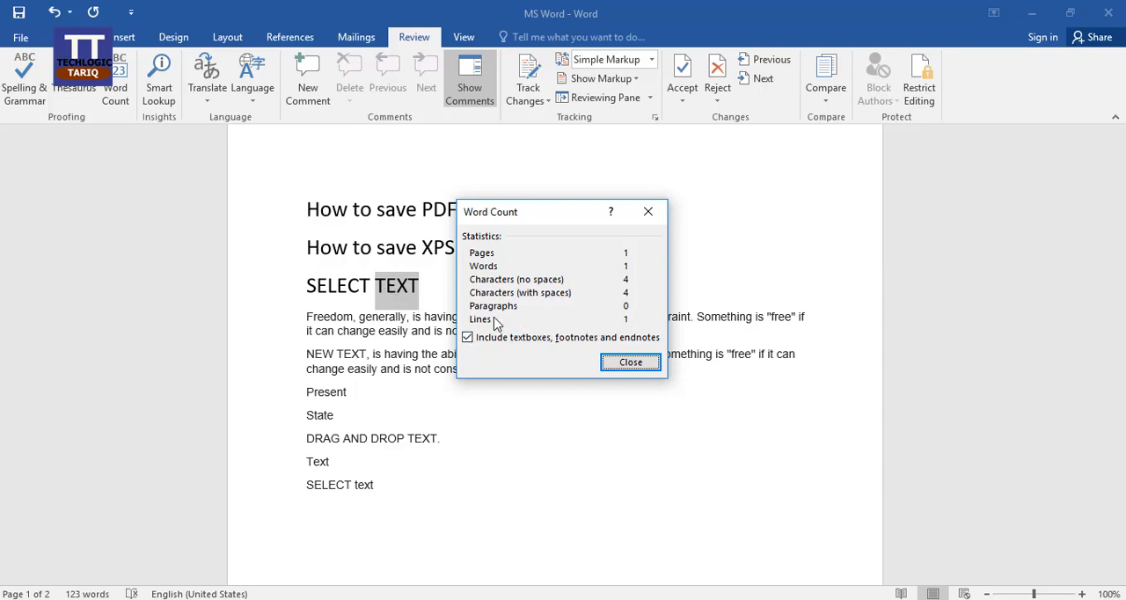
click(622, 362)
click(343, 326)
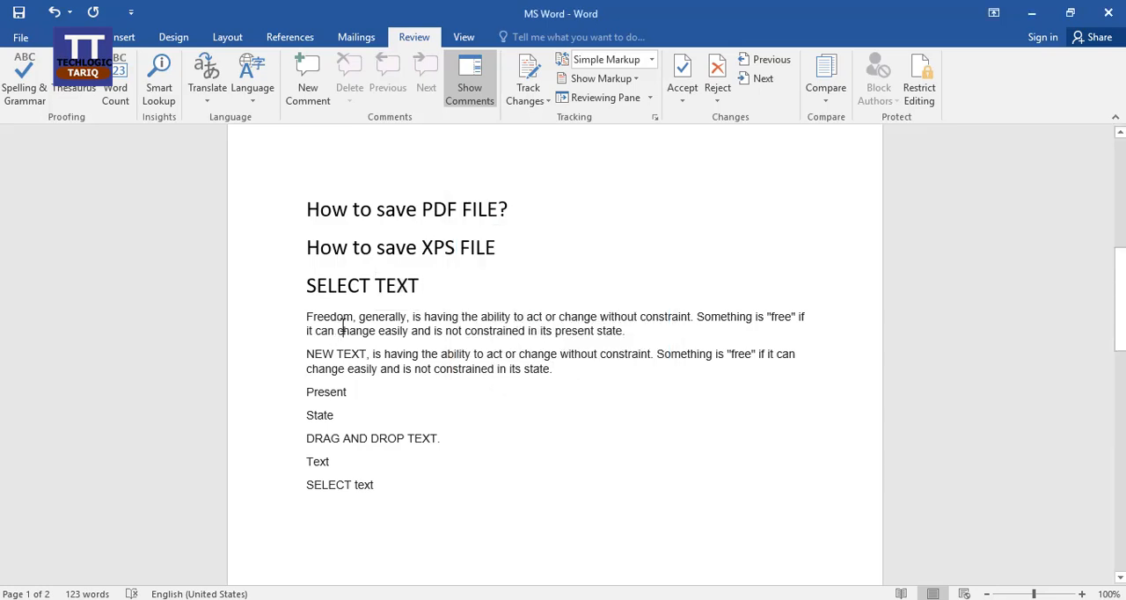
Check the Word Count statistics for the two paragraphs beginning "Freedom" and "NEW TEXT", close them and clear the selection
drag(306, 314, 561, 371)
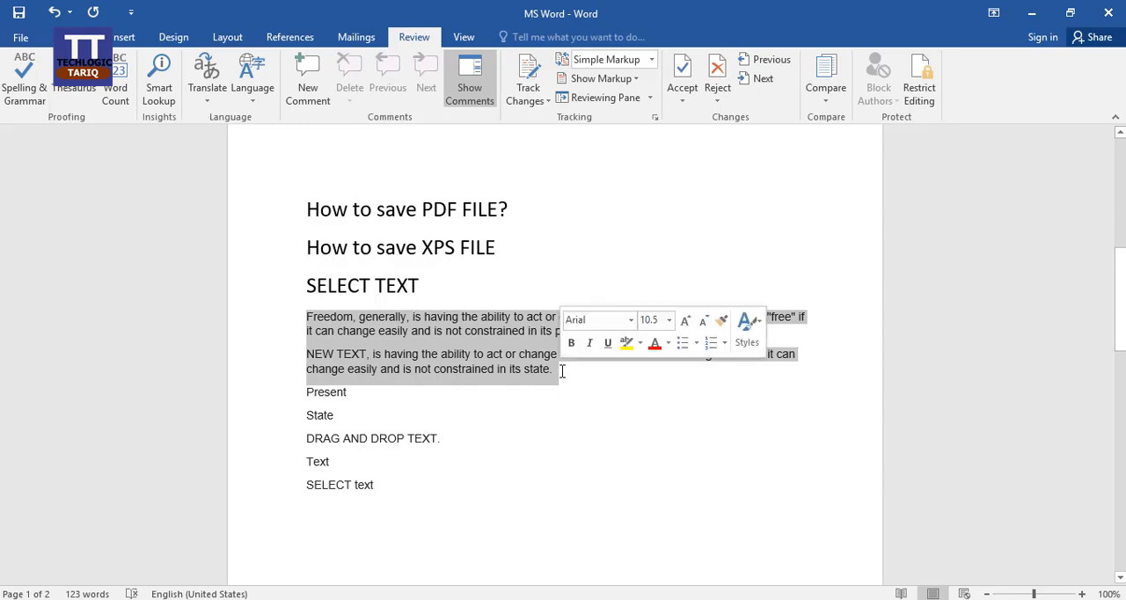
click(122, 88)
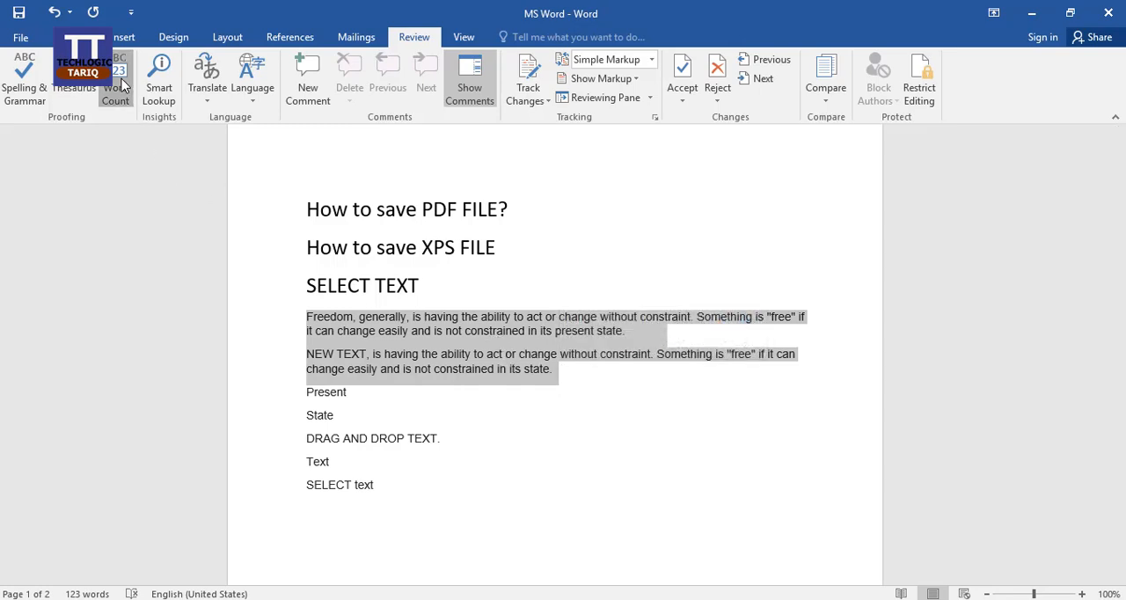
drag(574, 220, 708, 168)
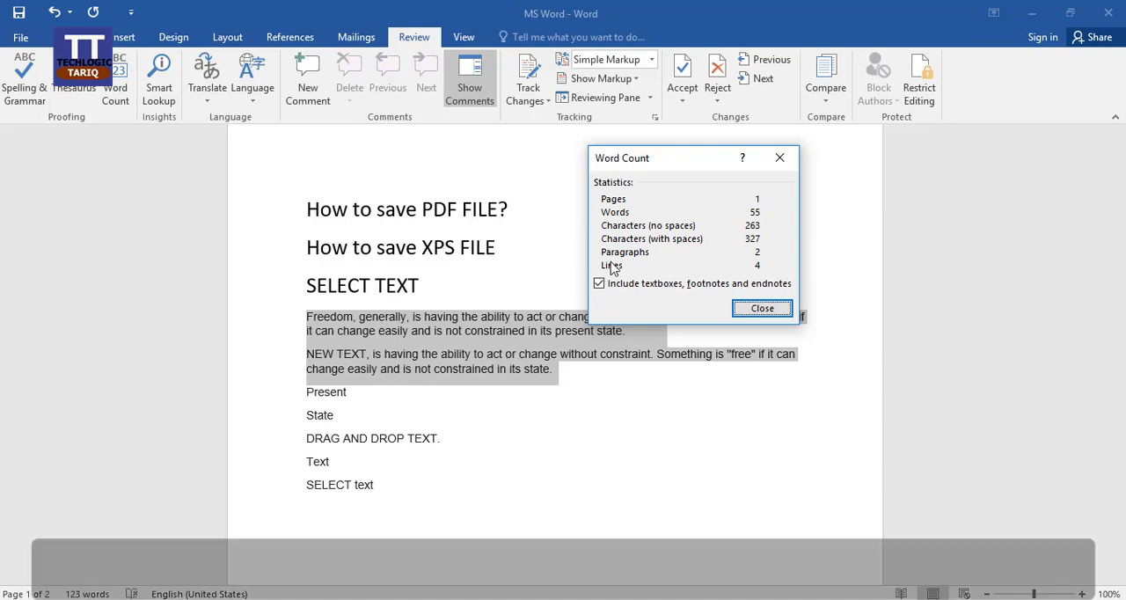
click(761, 308)
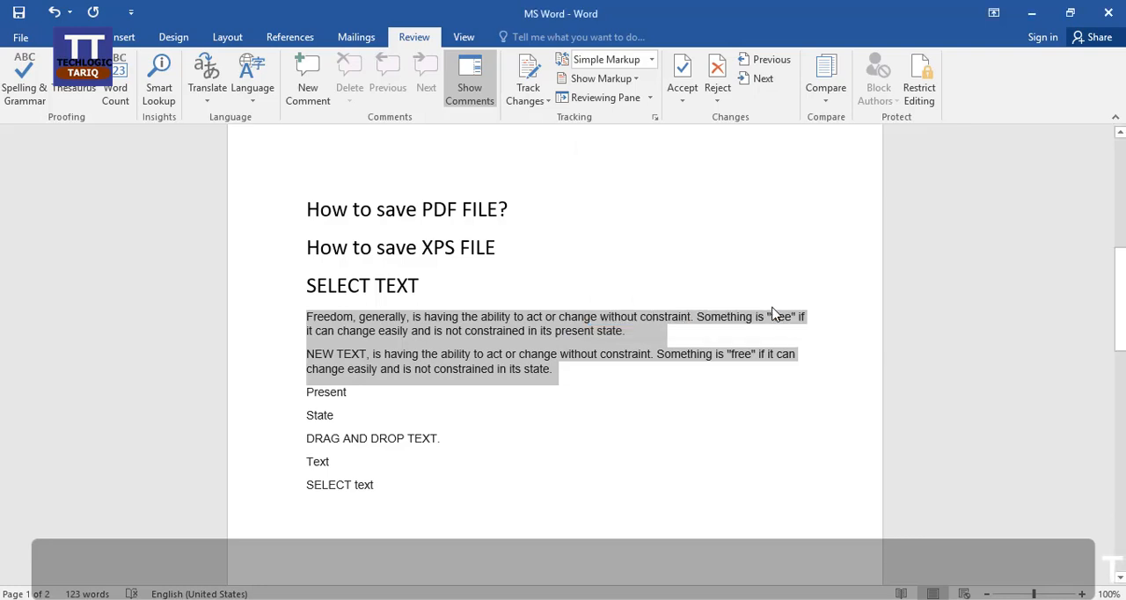
click(486, 428)
Check the Word Count statistics for the whole document from the start of "WELL COME LECTURE 05" and close them
scroll(488, 429, up, 10)
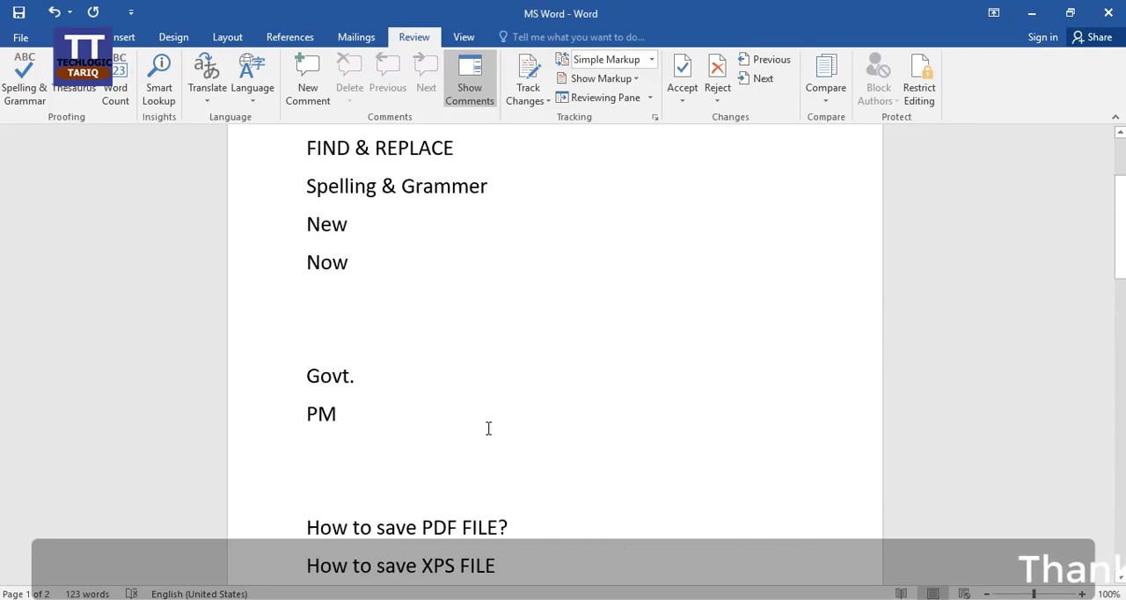
click(309, 233)
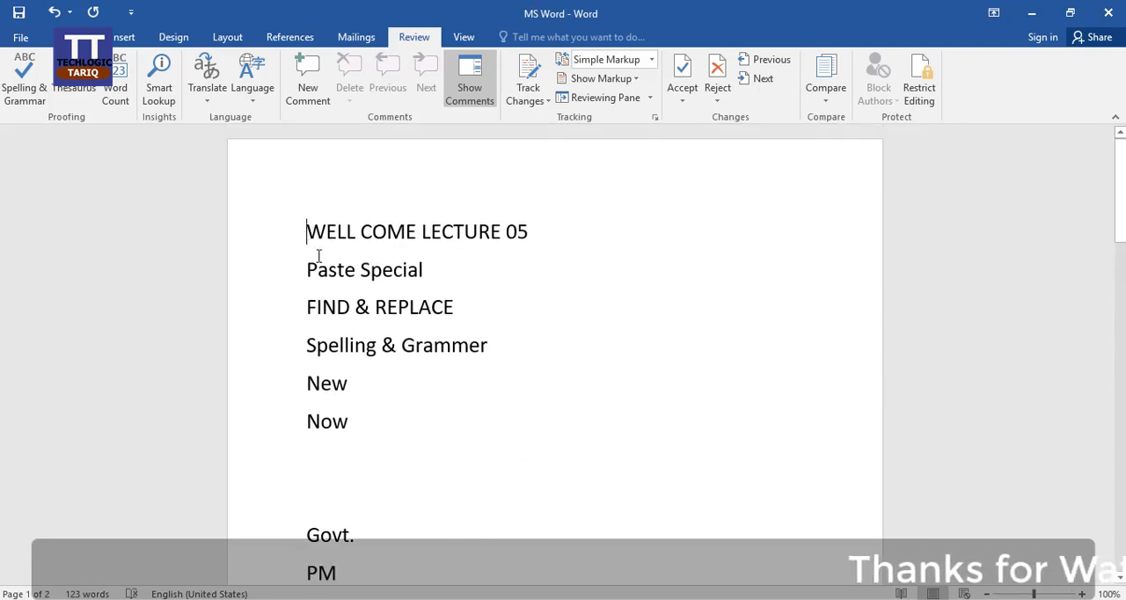
click(117, 82)
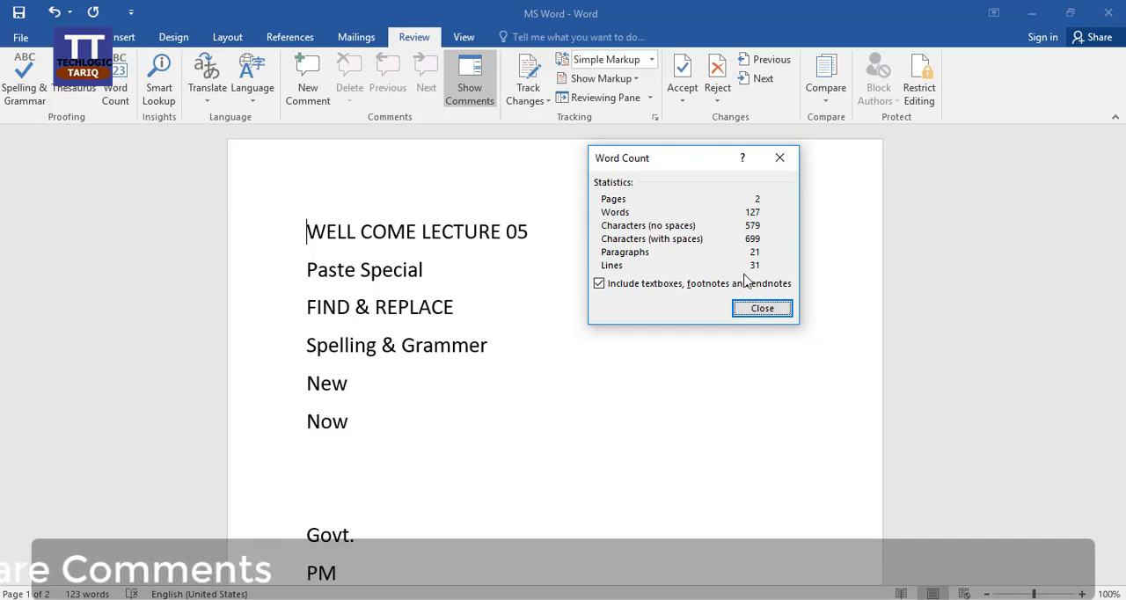
drag(716, 170, 708, 202)
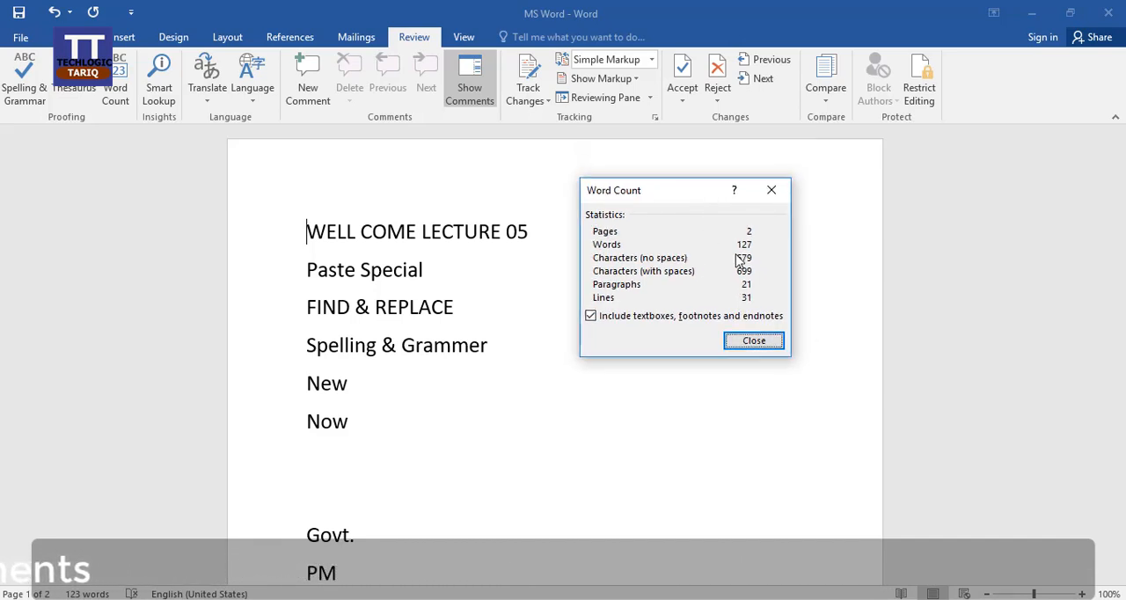
click(764, 344)
scroll(622, 432, down, 10)
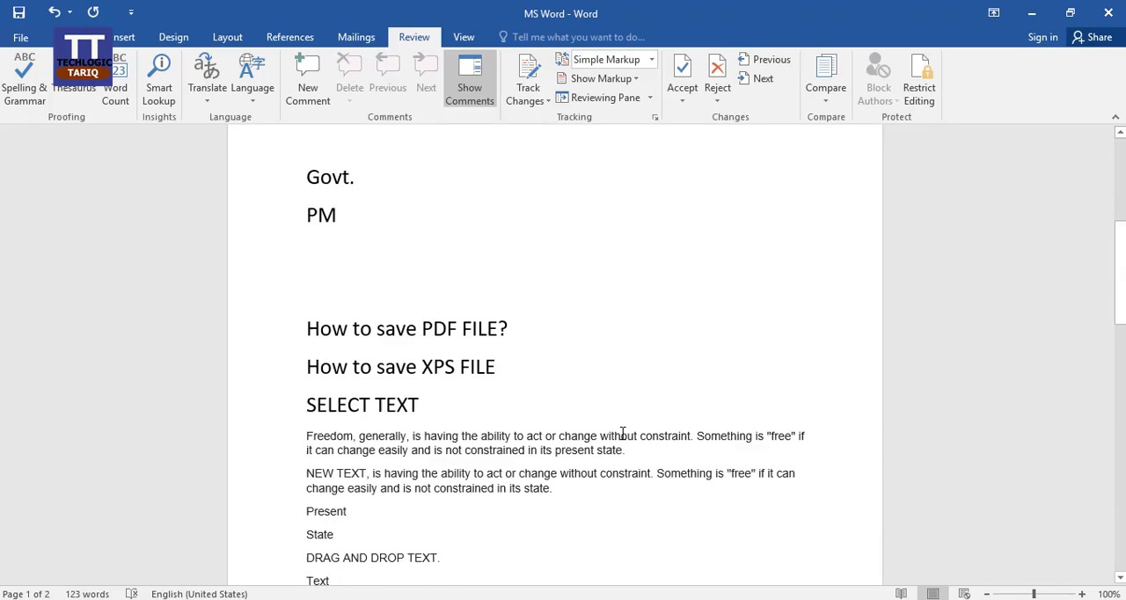
scroll(623, 432, down, 3)
scroll(621, 431, up, 10)
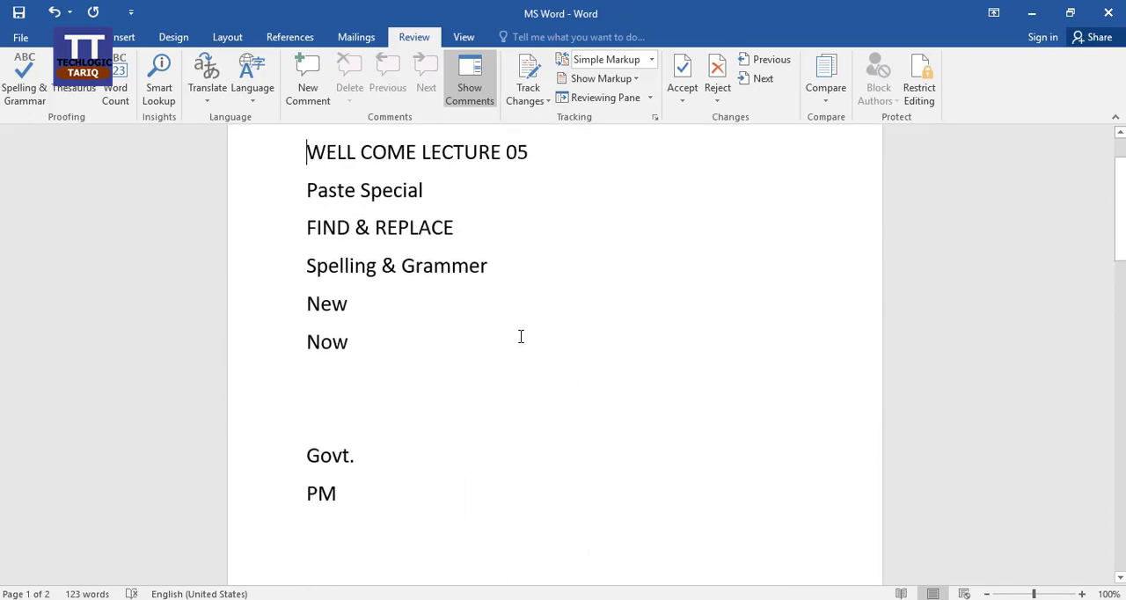
scroll(520, 336, up, 1)
scroll(520, 336, up, 1)
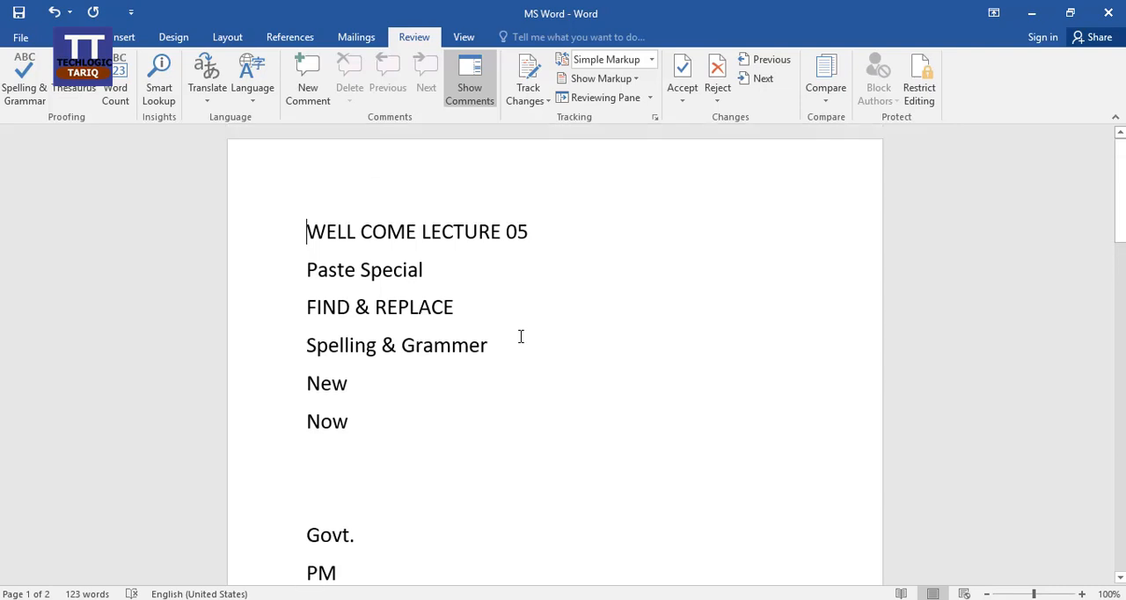